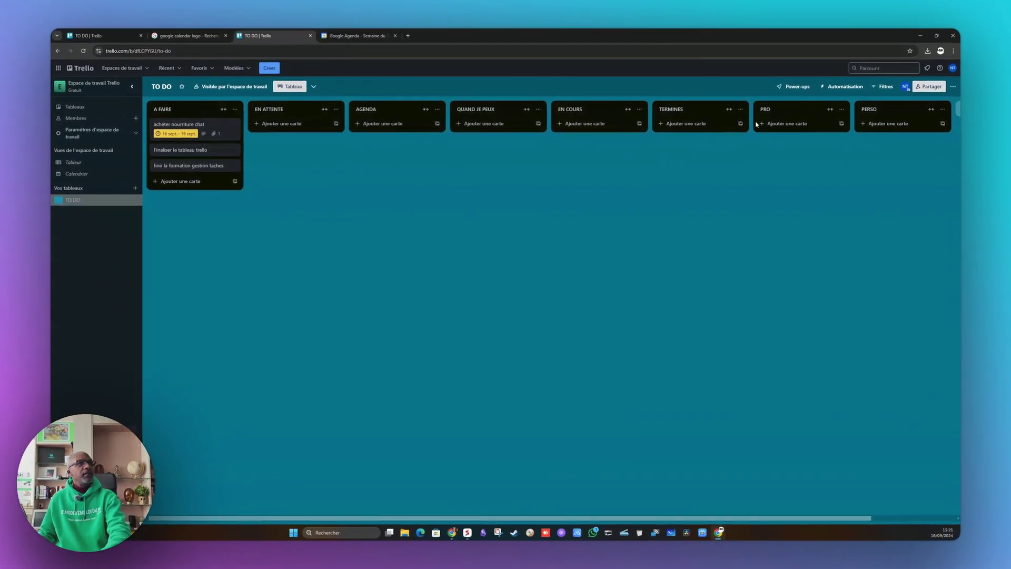
Start a new automation card button titled "EN ATTENTE" and give it the arrow icon
left_click(842, 88)
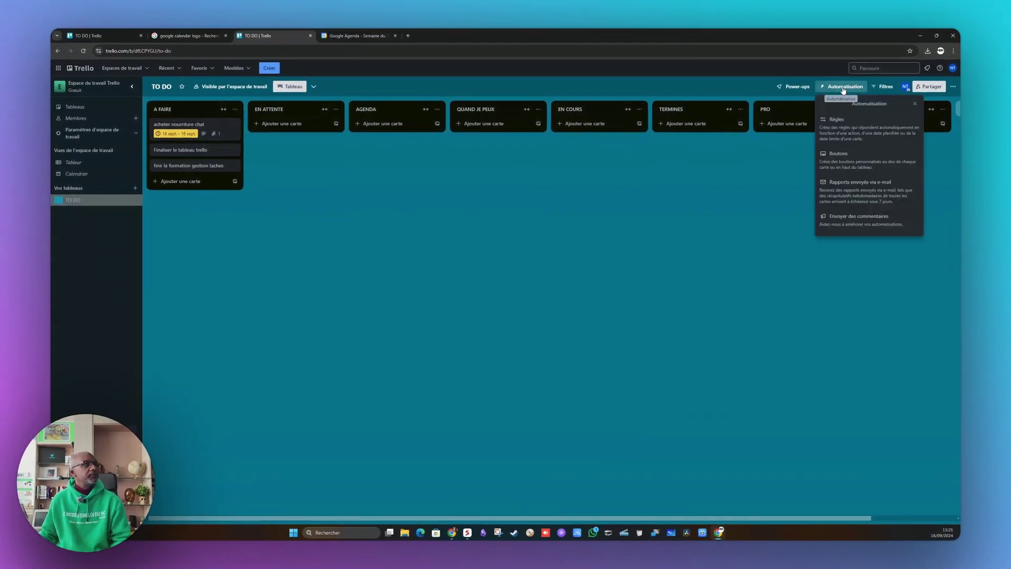
left_click(844, 158)
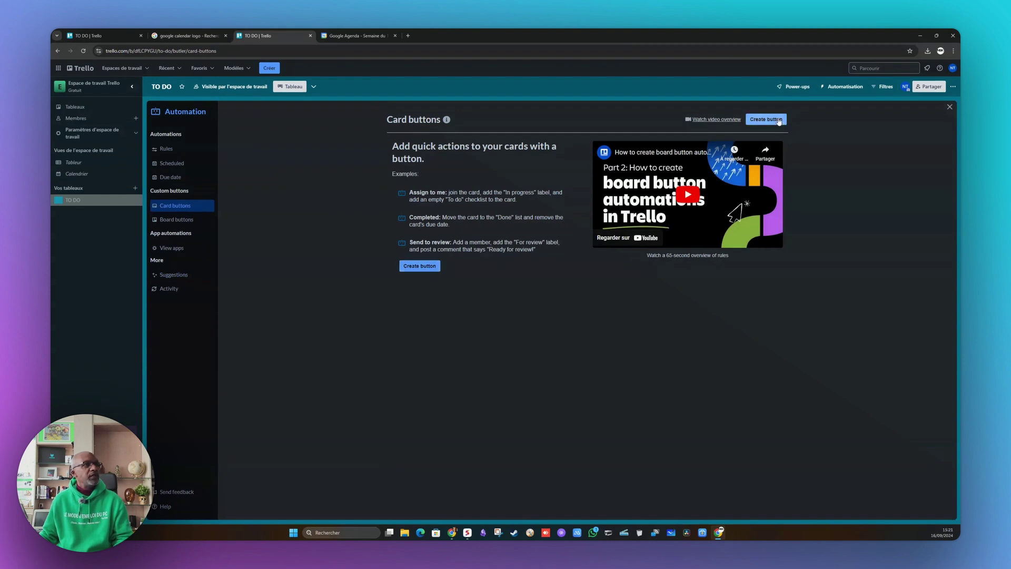
left_click(426, 268)
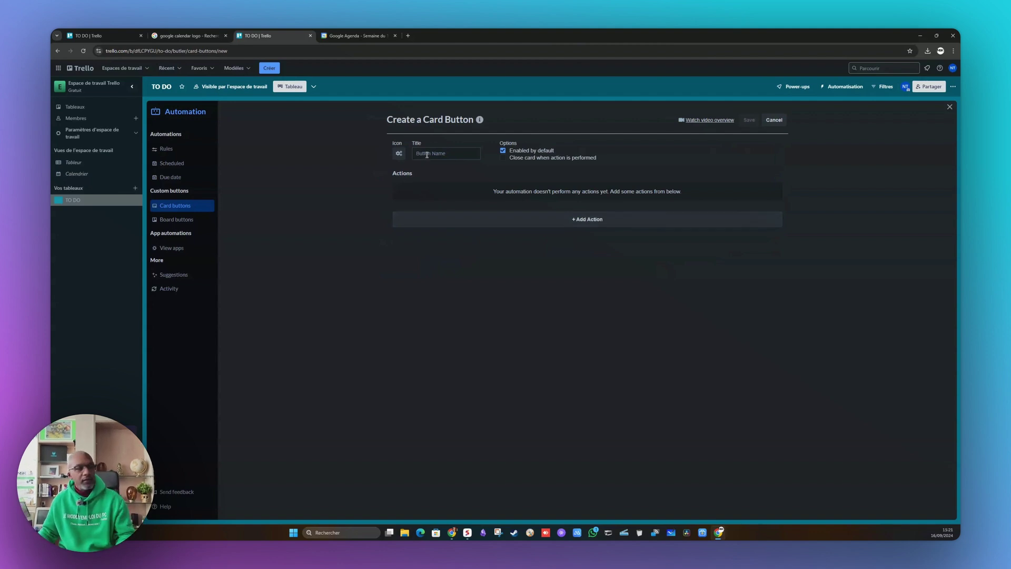
left_click(427, 154)
type("EN ATTENTE")
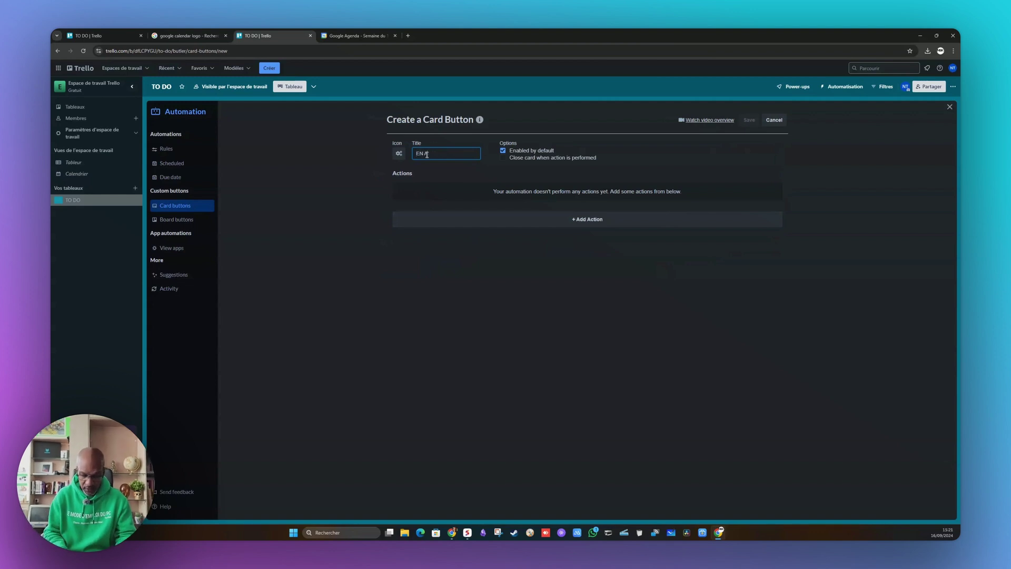
left_click(398, 155)
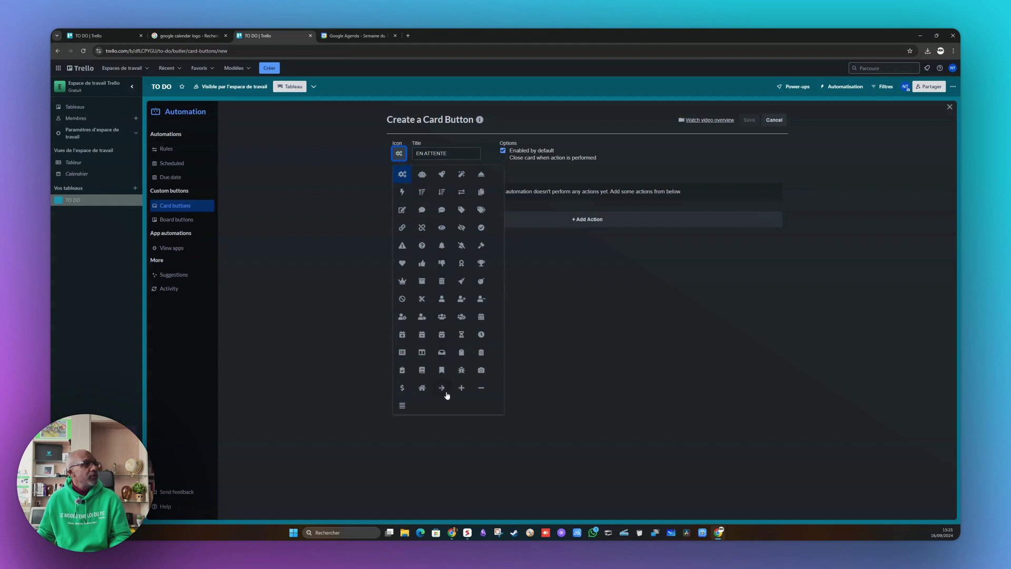
left_click(445, 392)
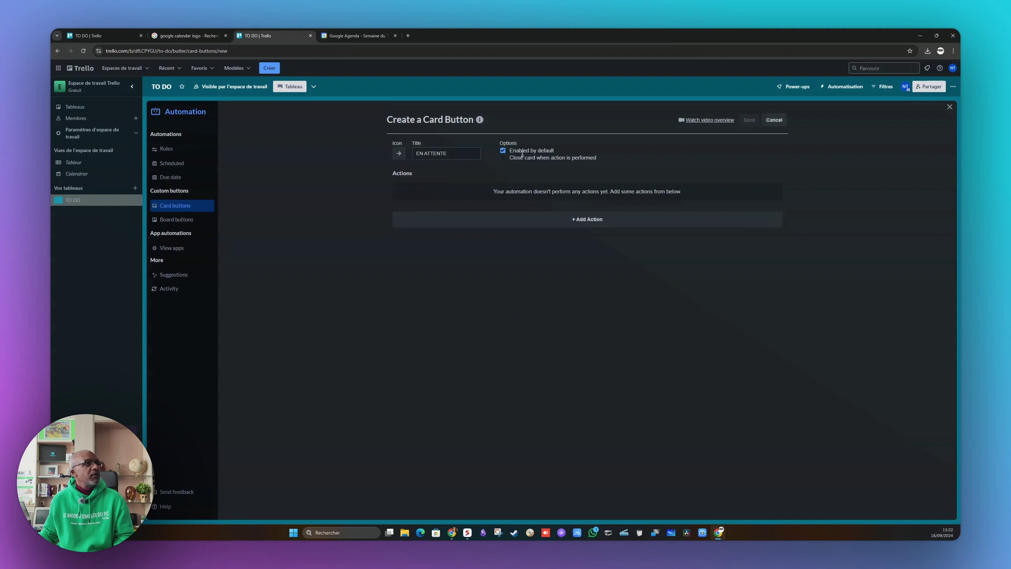
Add an action moving the card to the top of list EN ATTENTE, and save the button
left_click(590, 222)
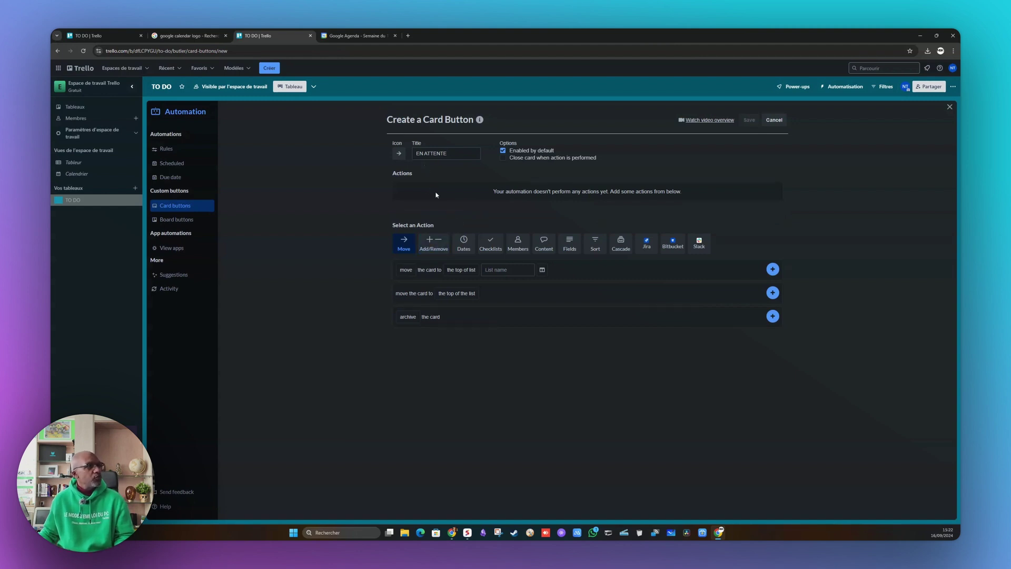
left_click(406, 270)
left_click(431, 272)
left_click(463, 271)
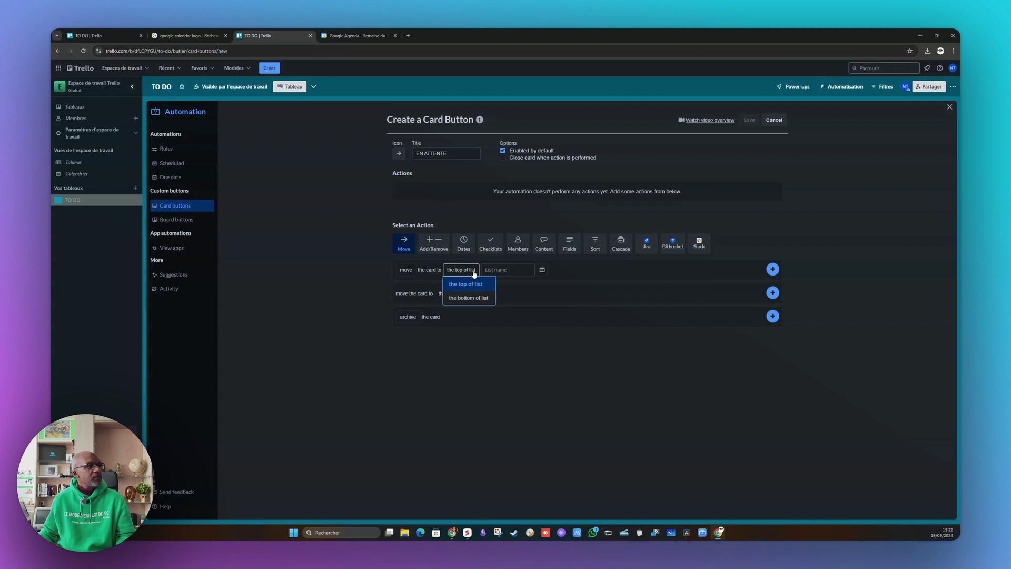
left_click(492, 271)
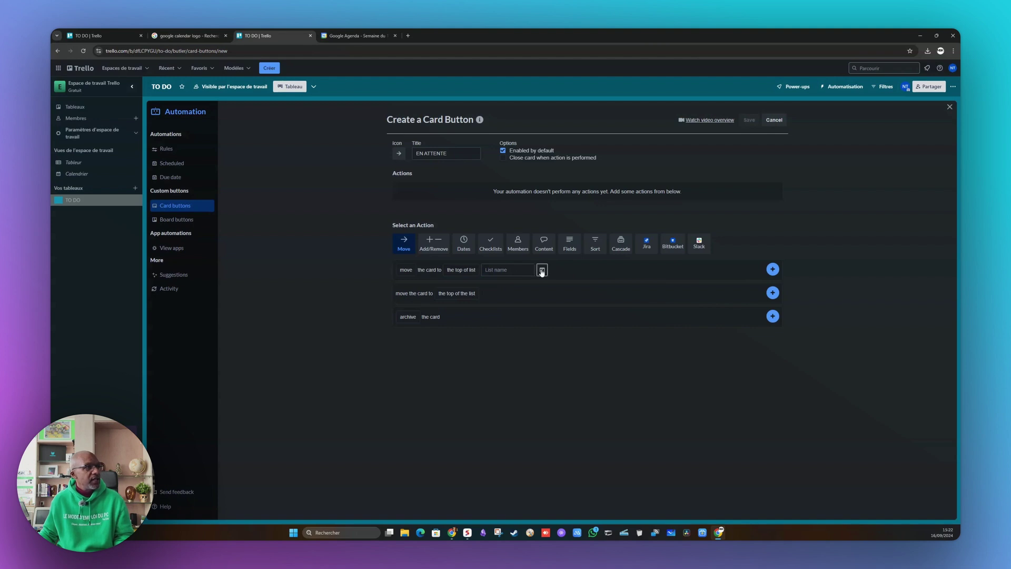
left_click(524, 271)
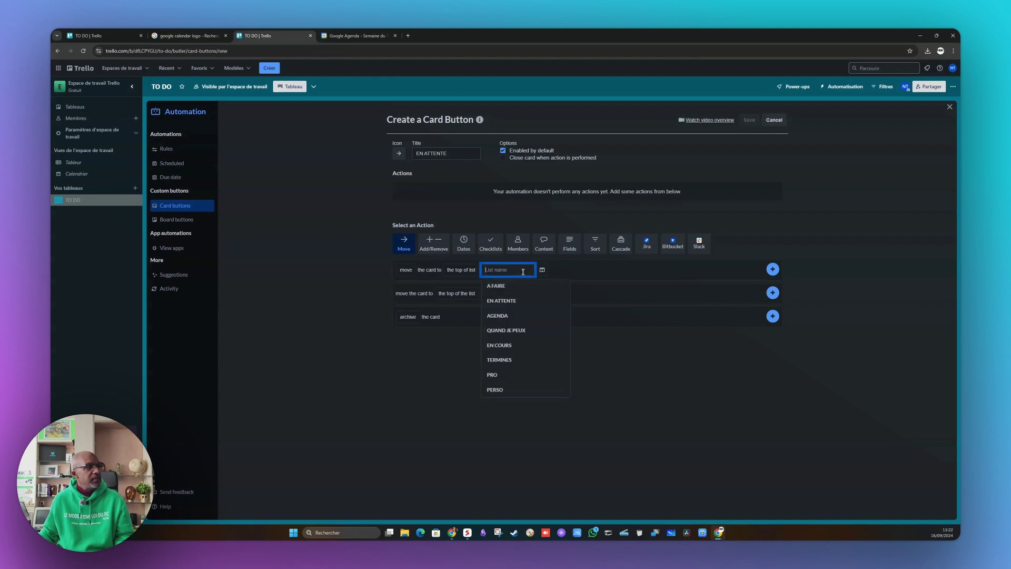
left_click(501, 300)
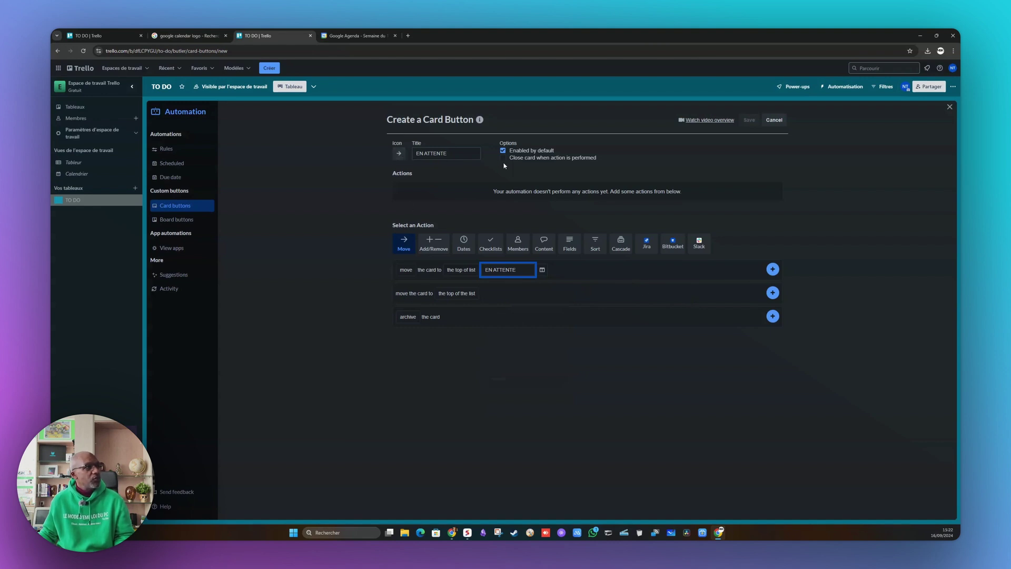
left_click(405, 270)
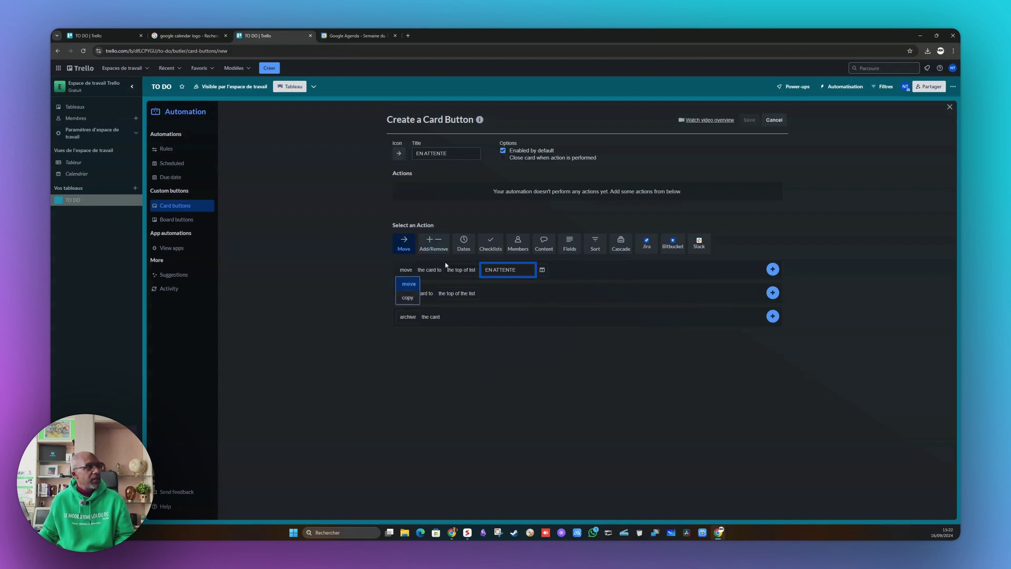
left_click(458, 270)
left_click(489, 270)
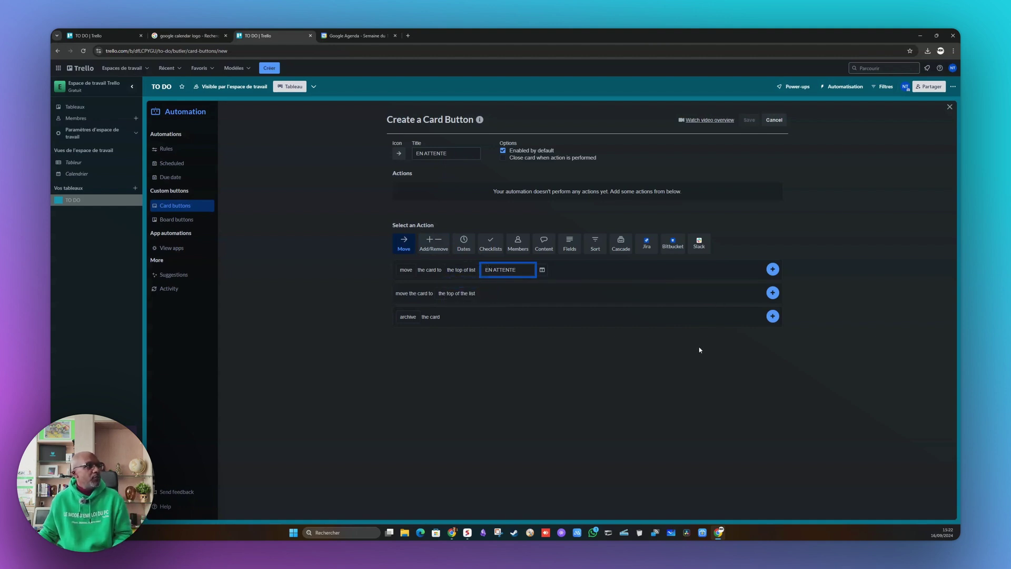
left_click(773, 270)
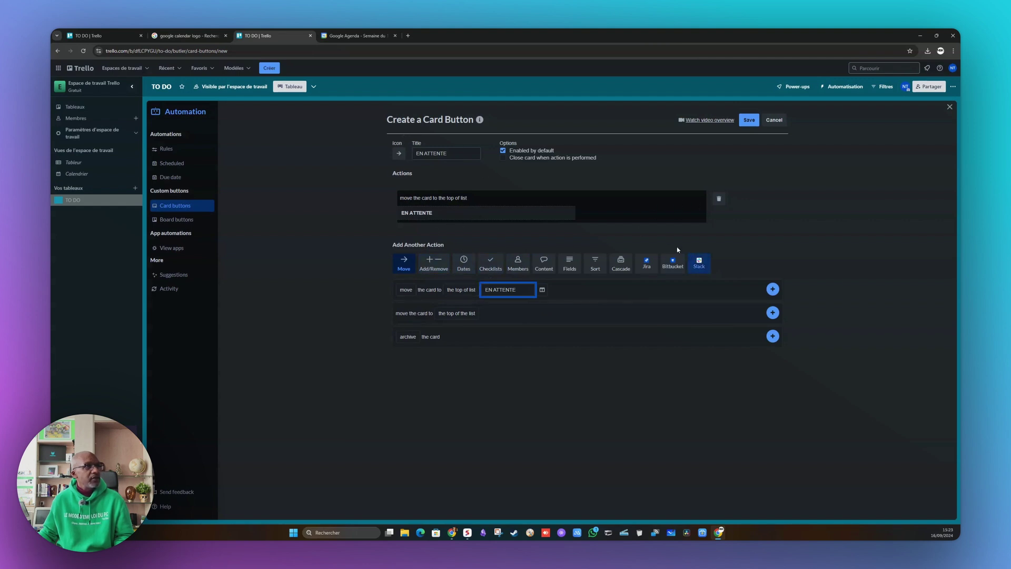
left_click(749, 120)
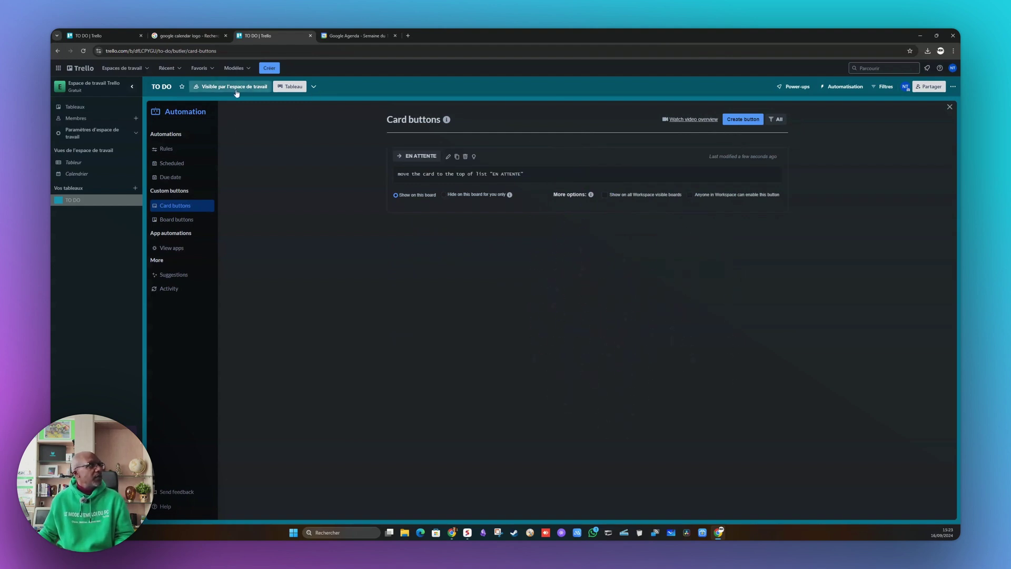
Back on the board, run the EN ATTENTE button on the card "finir la formation gestion taches" and view the "acheter nourriture chat" card
left_click(289, 87)
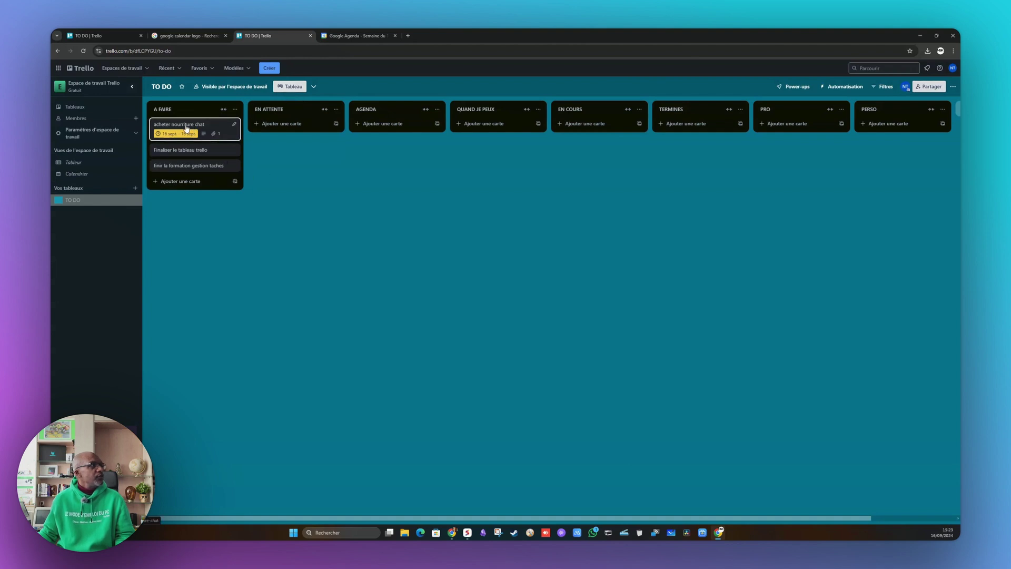
left_click(195, 167)
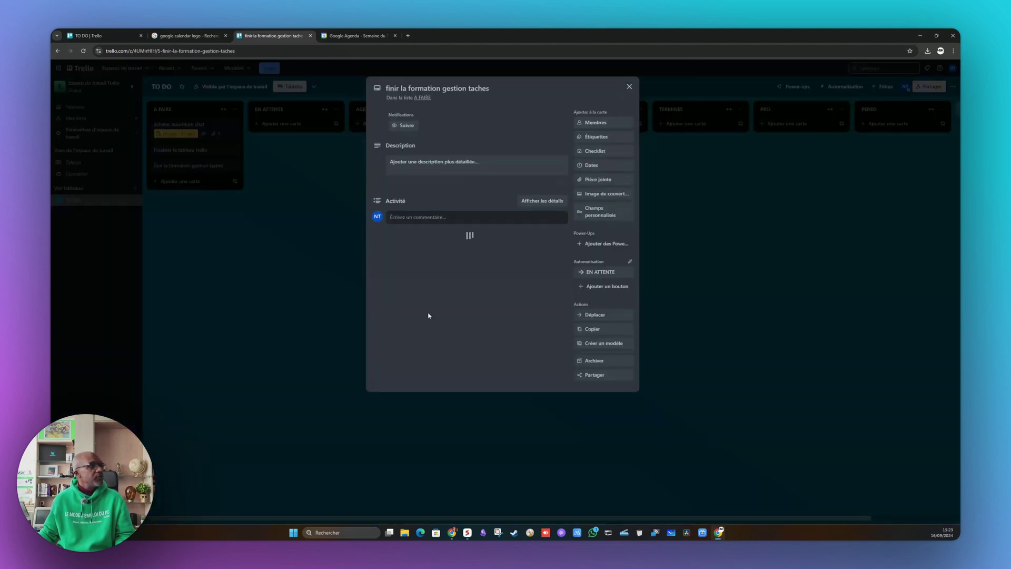
left_click(600, 272)
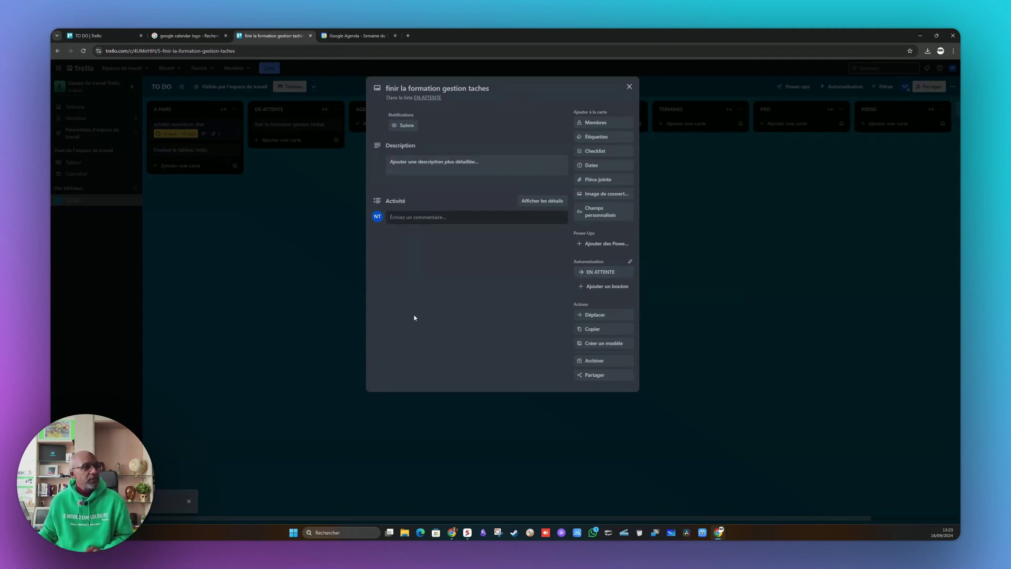
left_click(628, 87)
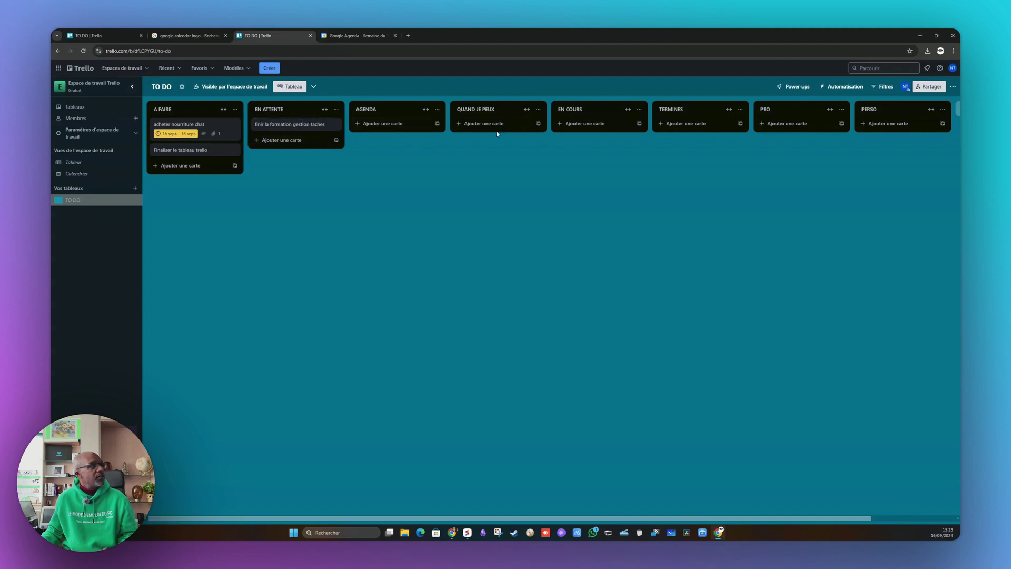
left_click(213, 129)
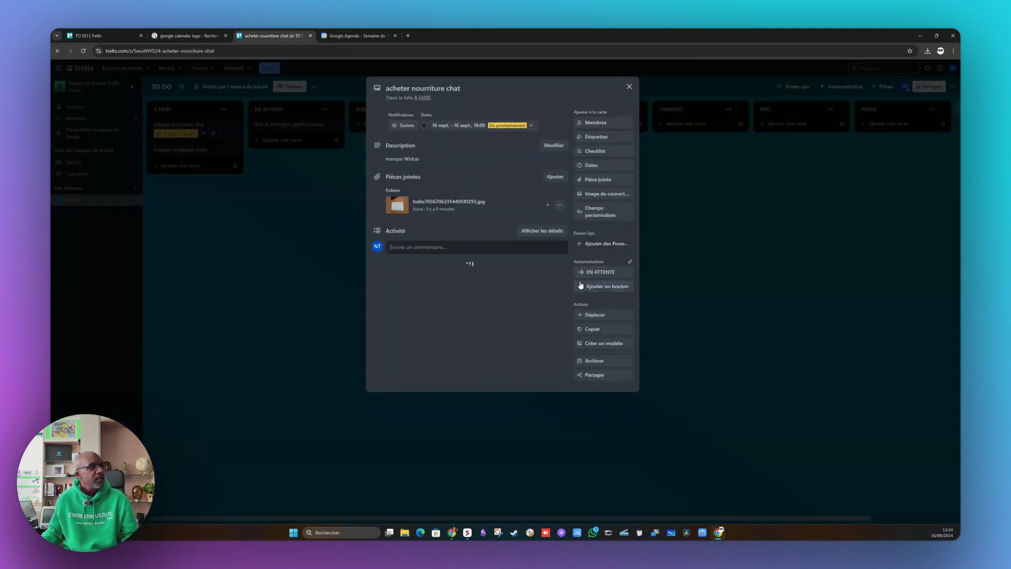
left_click(629, 86)
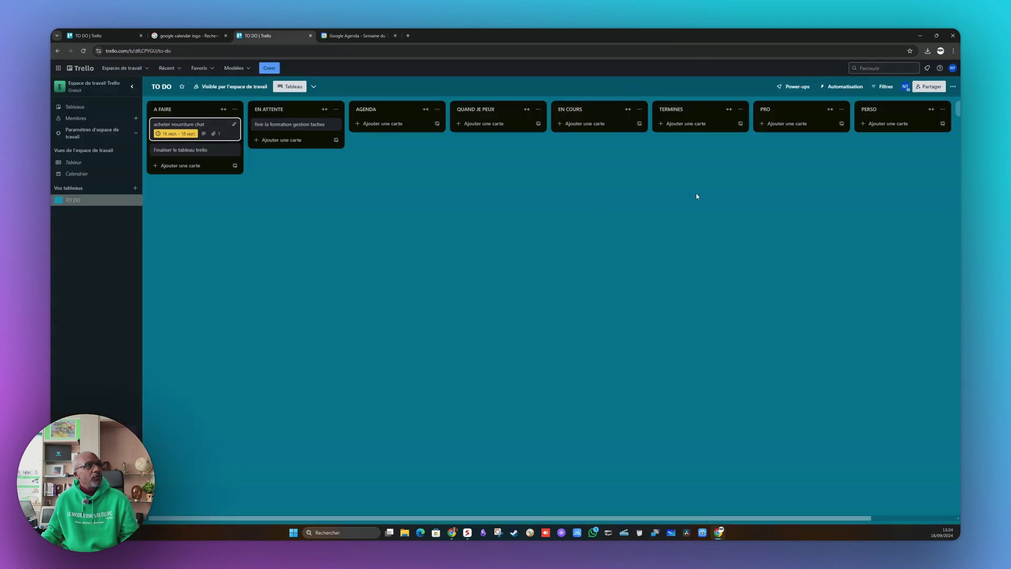
Start another automation card button titled "AGENDA" with the arrow icon
left_click(844, 86)
left_click(838, 157)
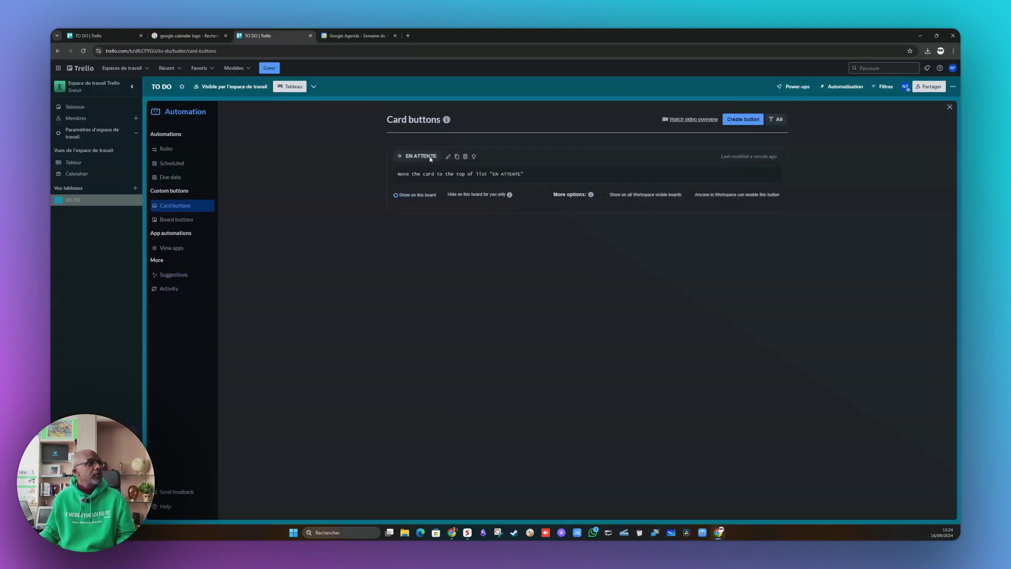
left_click(742, 119)
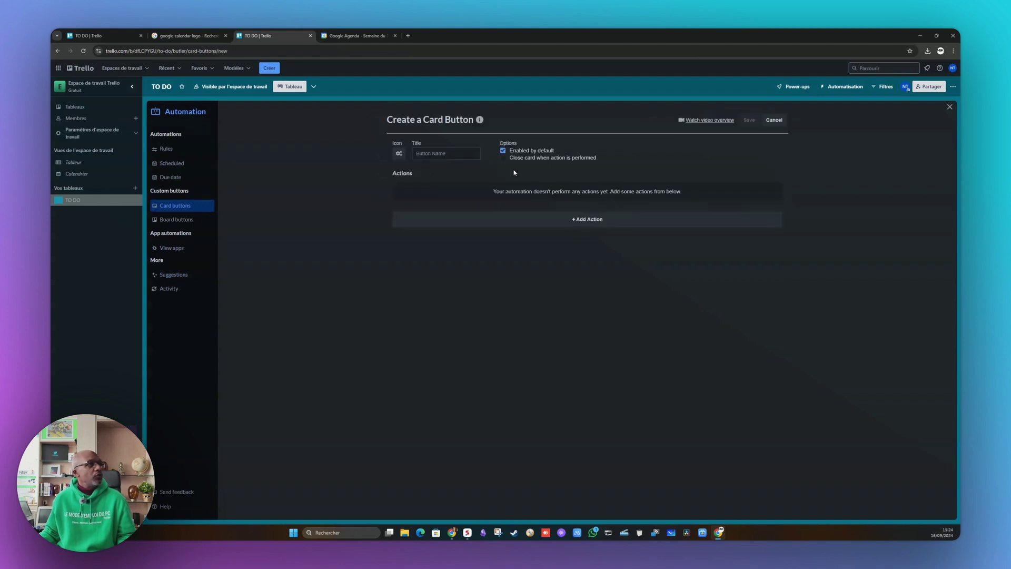
left_click(436, 154)
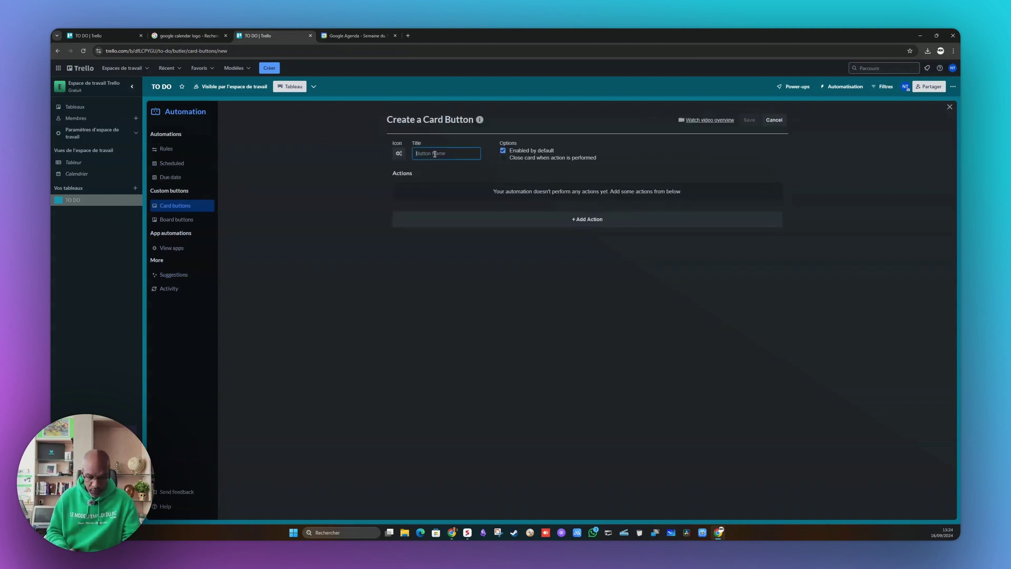
type("AGENDA")
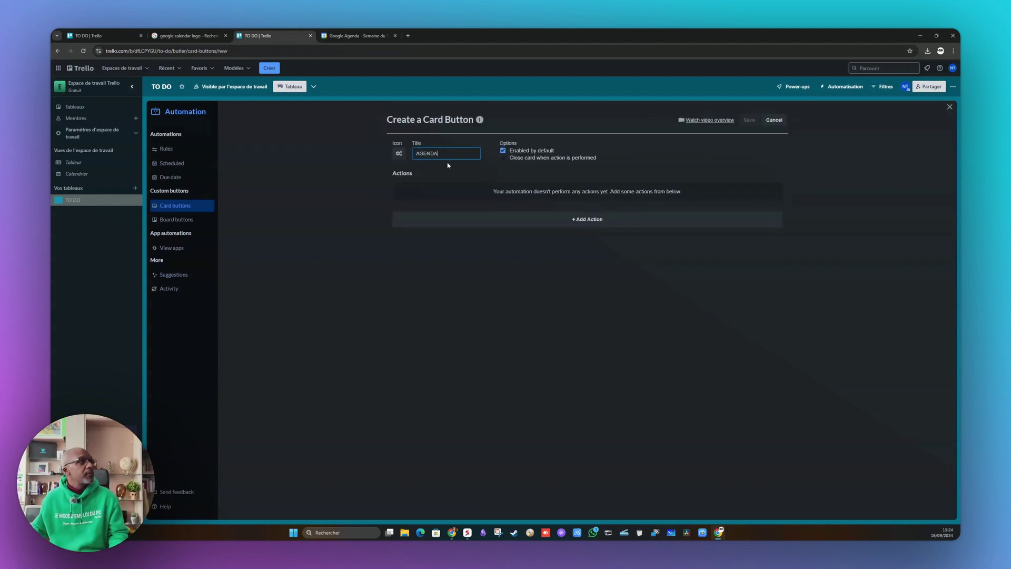
left_click(393, 156)
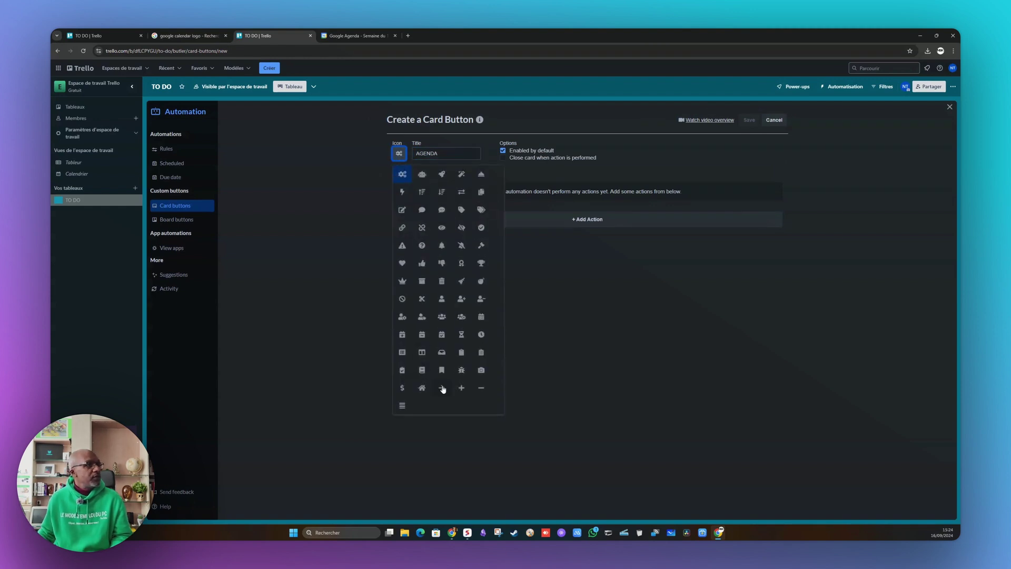
left_click(442, 389)
Add an action moving the card to the top of list AGENDA, and save the button
left_click(586, 219)
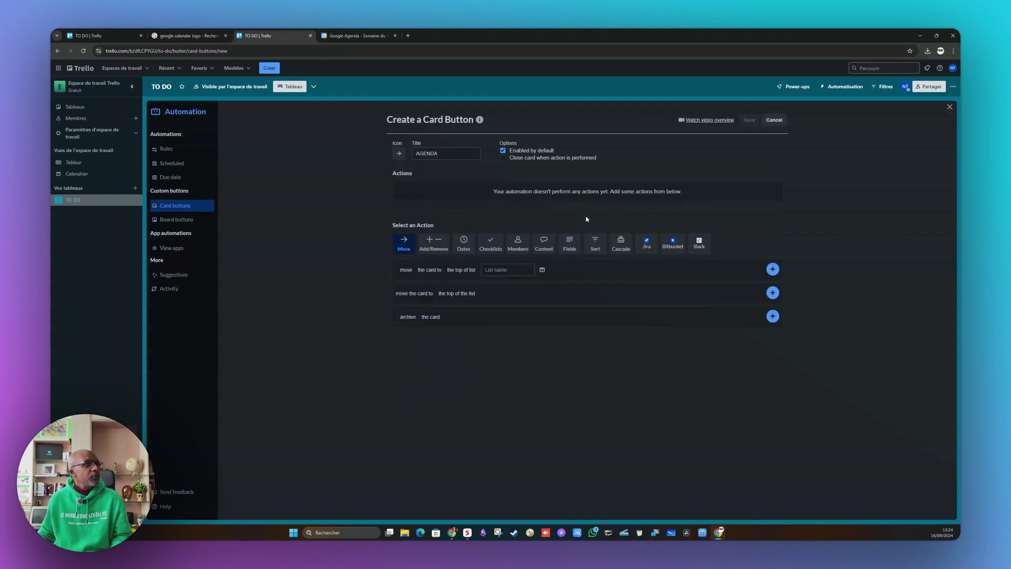
left_click(511, 269)
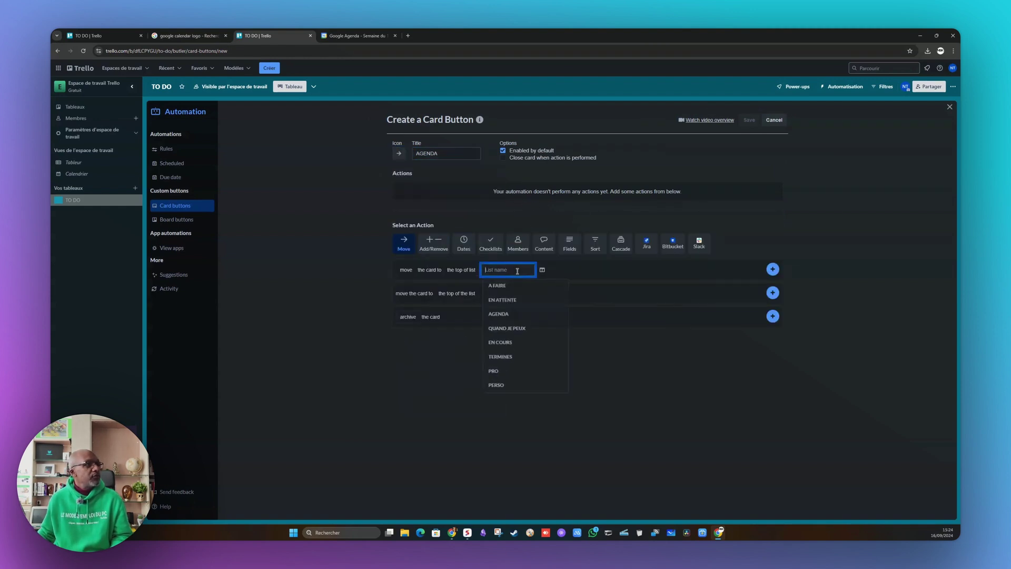
left_click(508, 317)
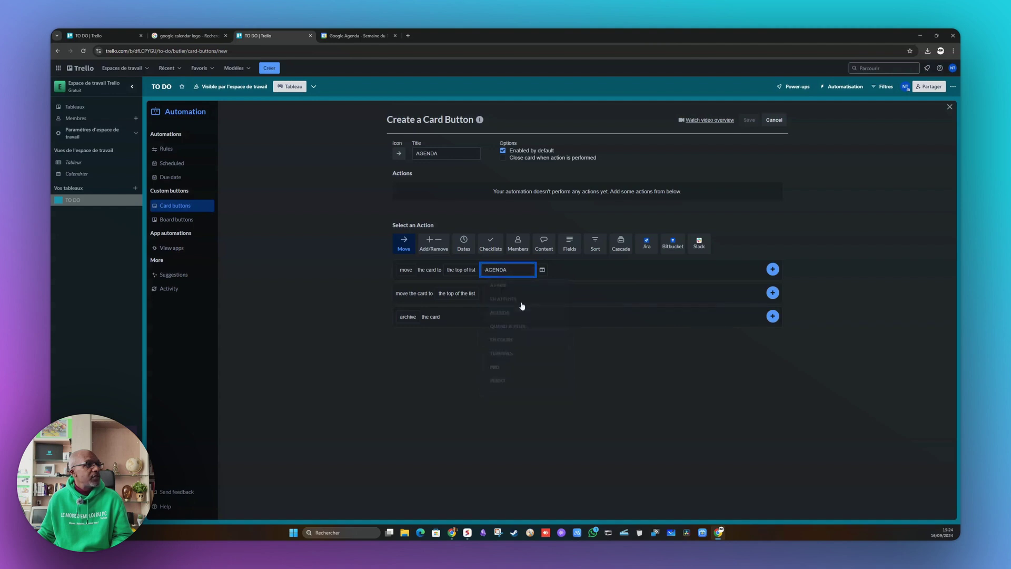
left_click(772, 269)
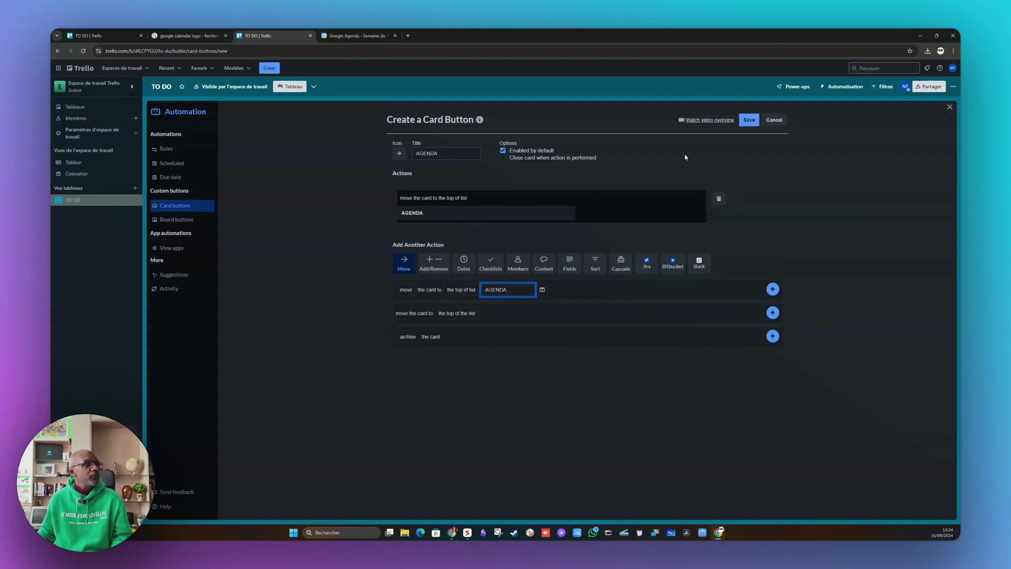
left_click(749, 120)
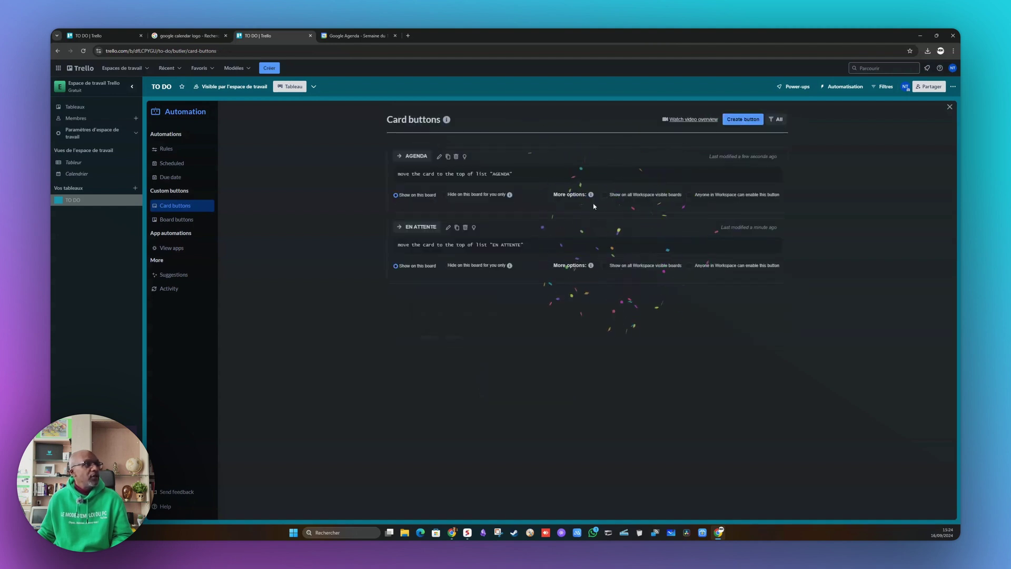
Start another automation card button titled "QUAND JE PEUX"
left_click(740, 120)
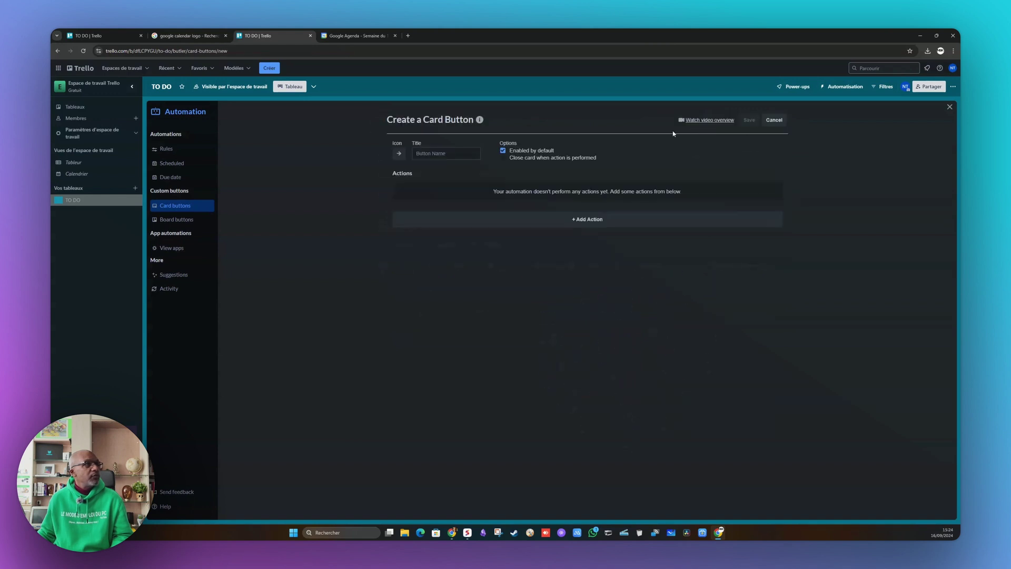
left_click(426, 155)
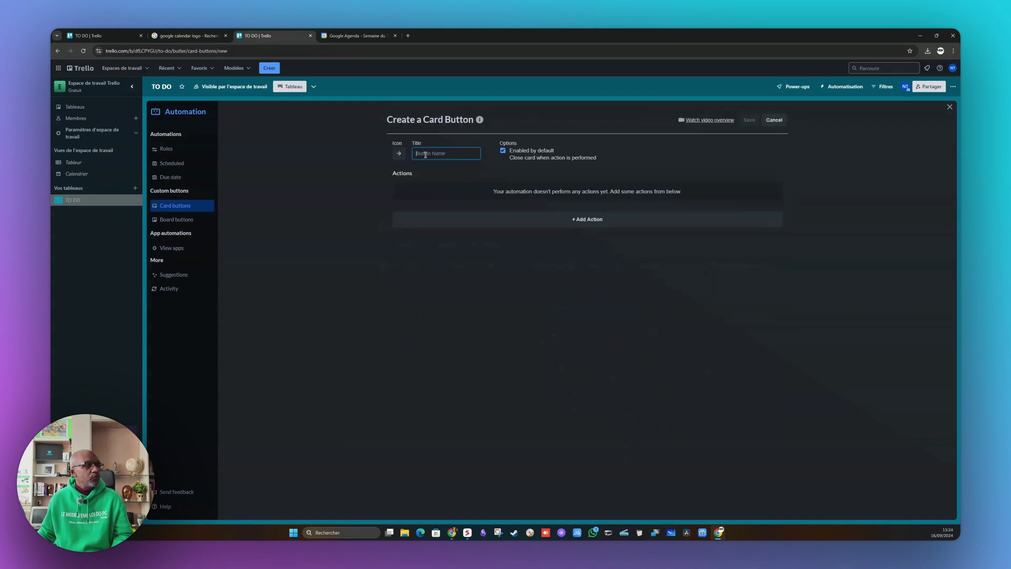
type("QUI")
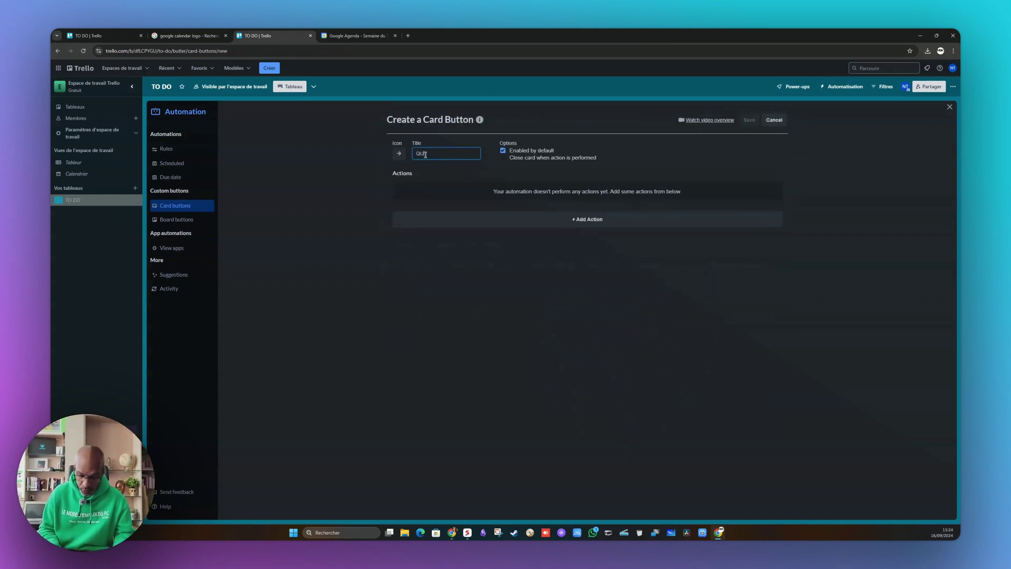
type("ND JE OPEUX")
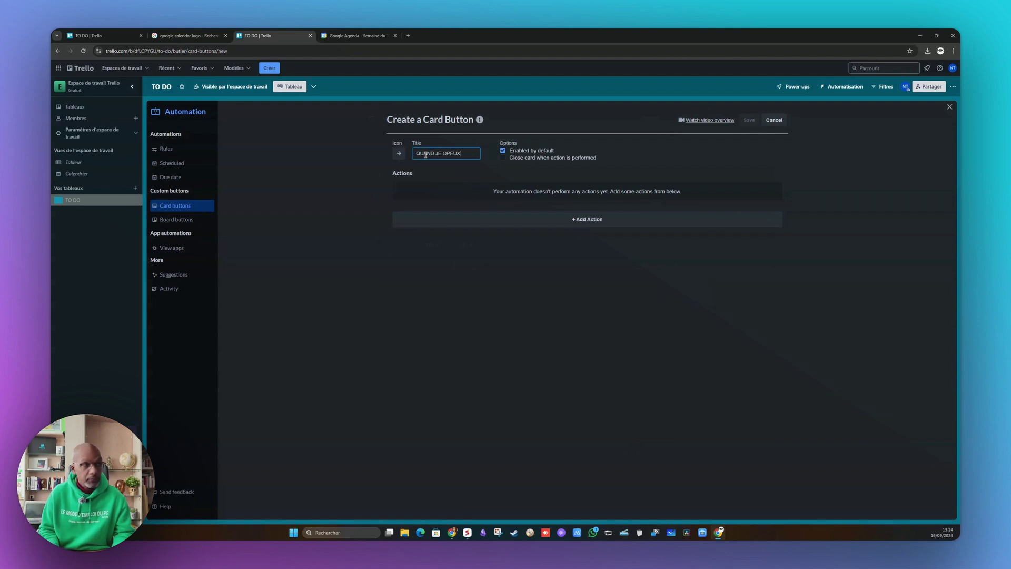
key("BackSpace")
key("BackSpace")
key("BackSpace")
key("BackSpace")
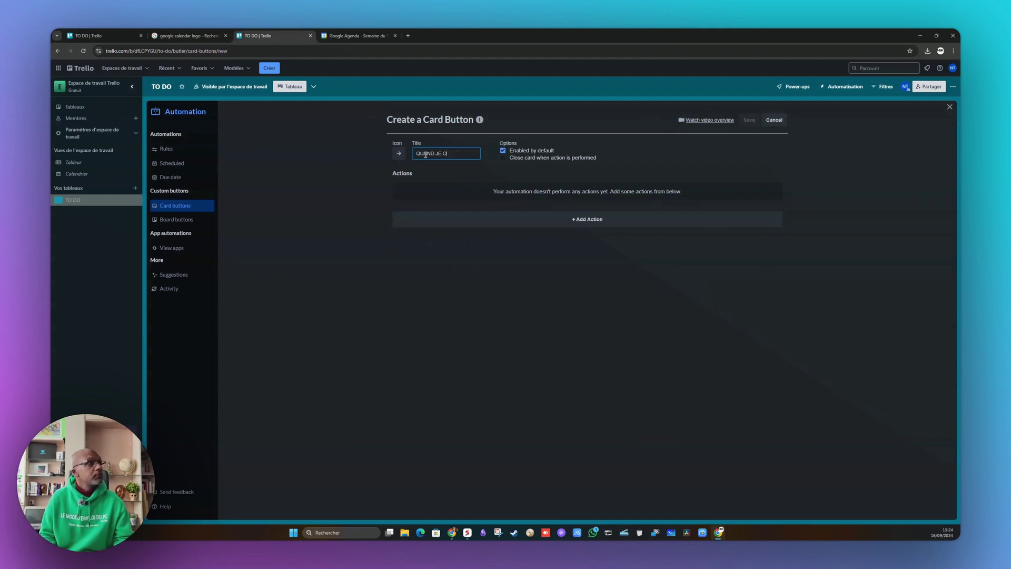
type("PEUX")
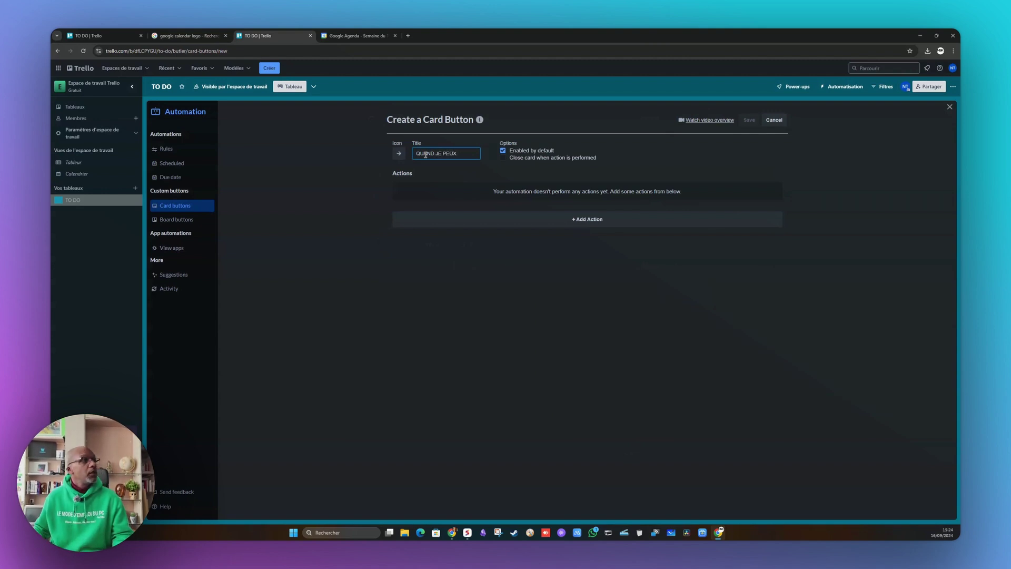
Add an action moving the card to the top of list QUAND JE PEUX, and save the button
left_click(603, 220)
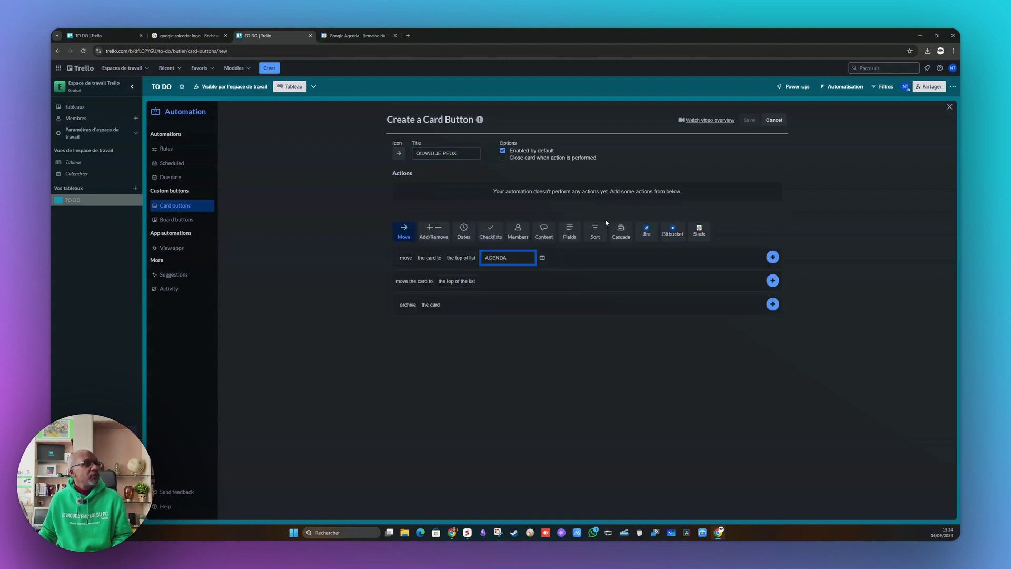
left_click(514, 258)
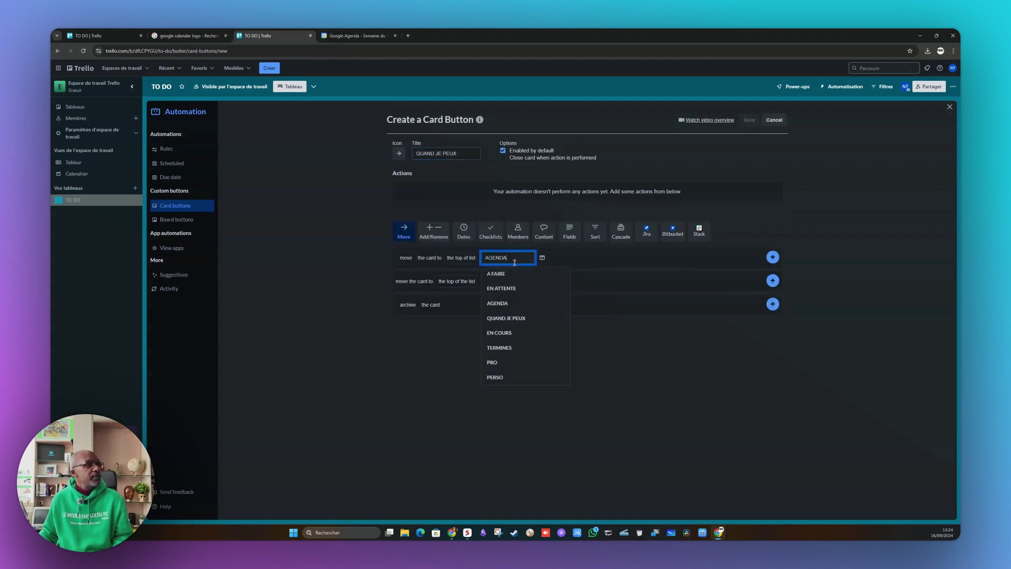
left_click(514, 319)
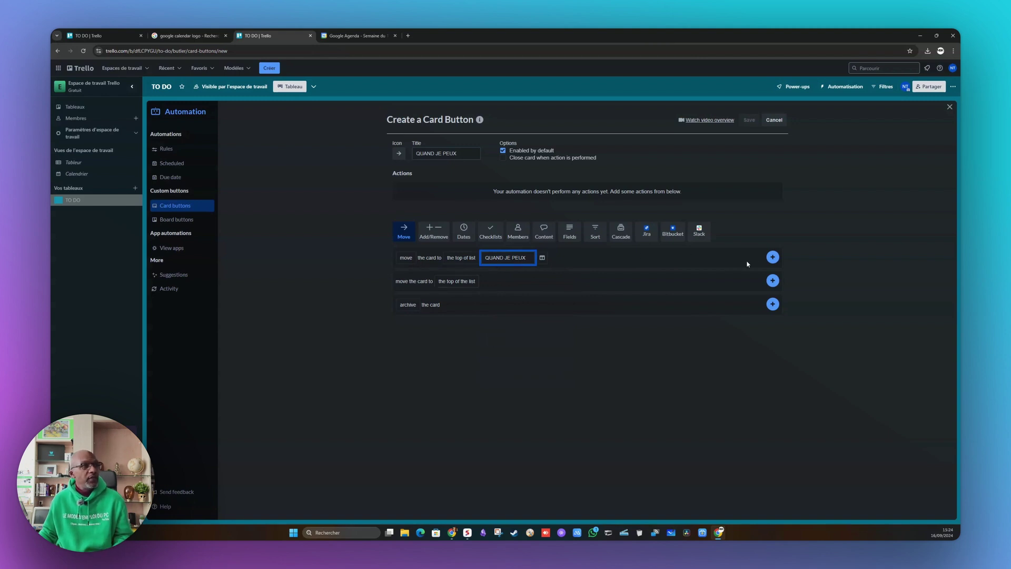
left_click(772, 257)
left_click(750, 121)
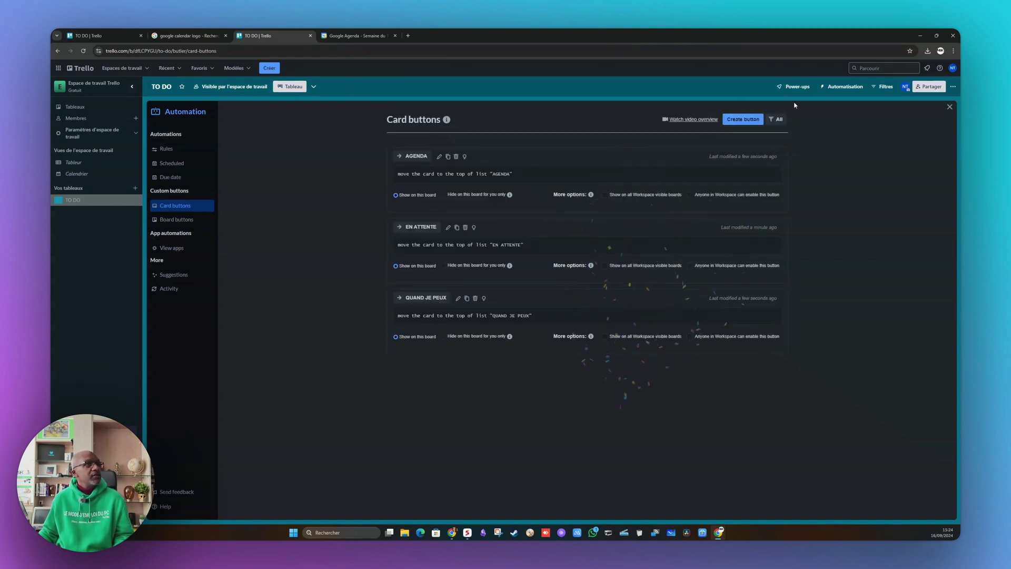
Return to the board and view the automation buttons on the card "finir la formation gestion taches"
left_click(289, 86)
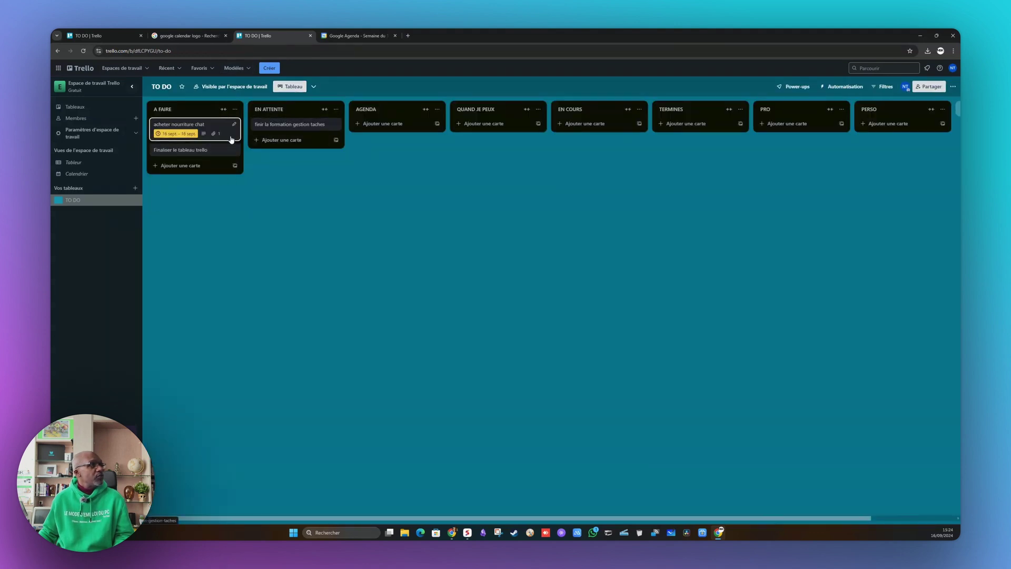
left_click(307, 126)
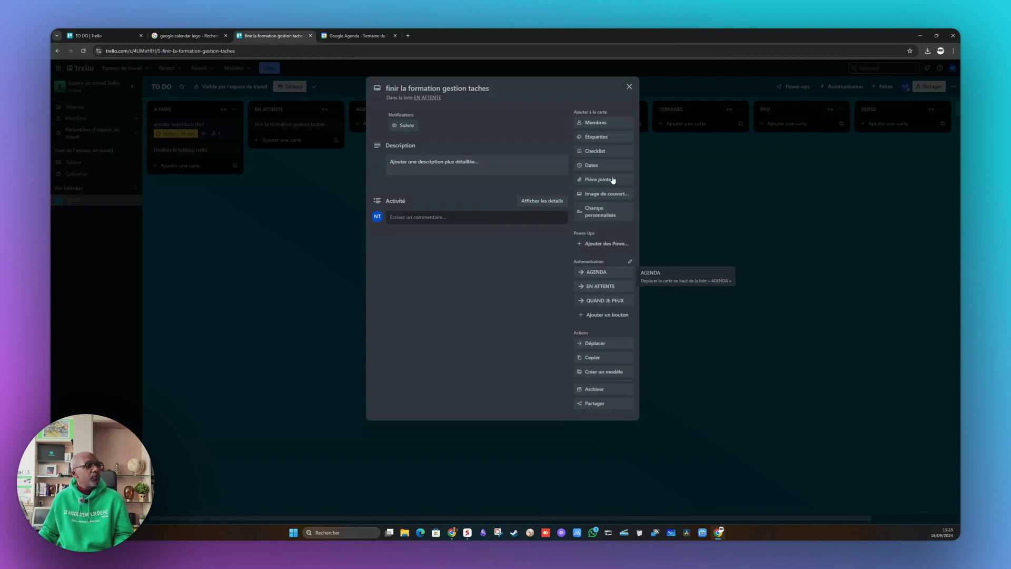
left_click(628, 85)
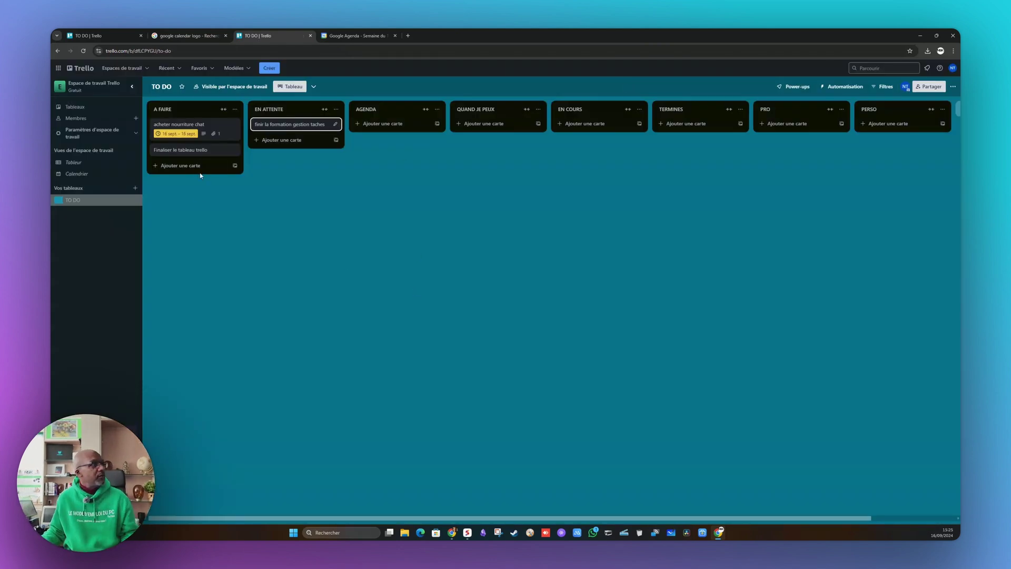
Run the QUAND JE PEUX button on the card "Finaliser le tableau trello" and close the card
left_click(190, 150)
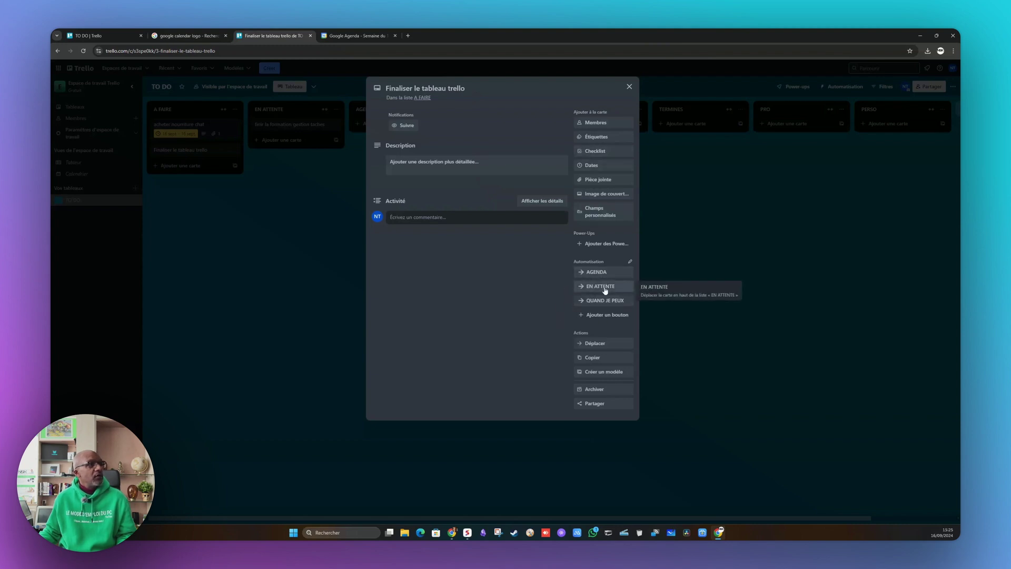
left_click(604, 300)
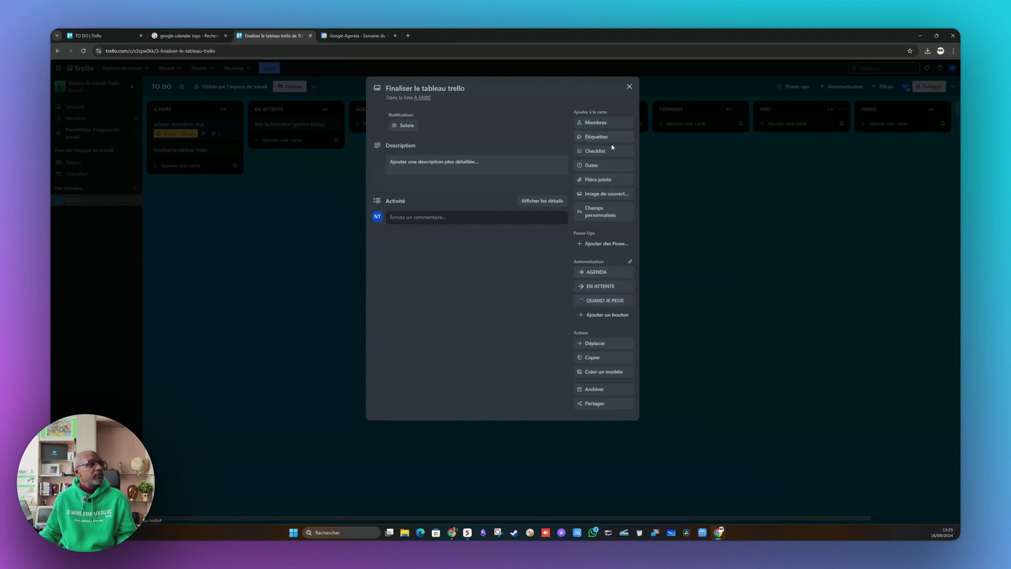
left_click(631, 87)
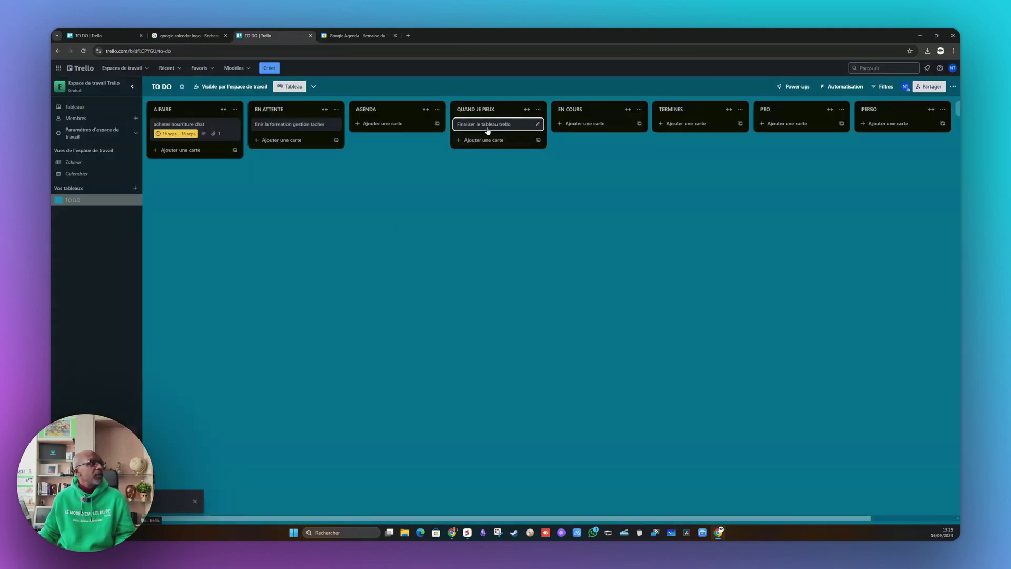
Run the AGENDA button on the card "acheter nourriture chat" and close the card
left_click(216, 130)
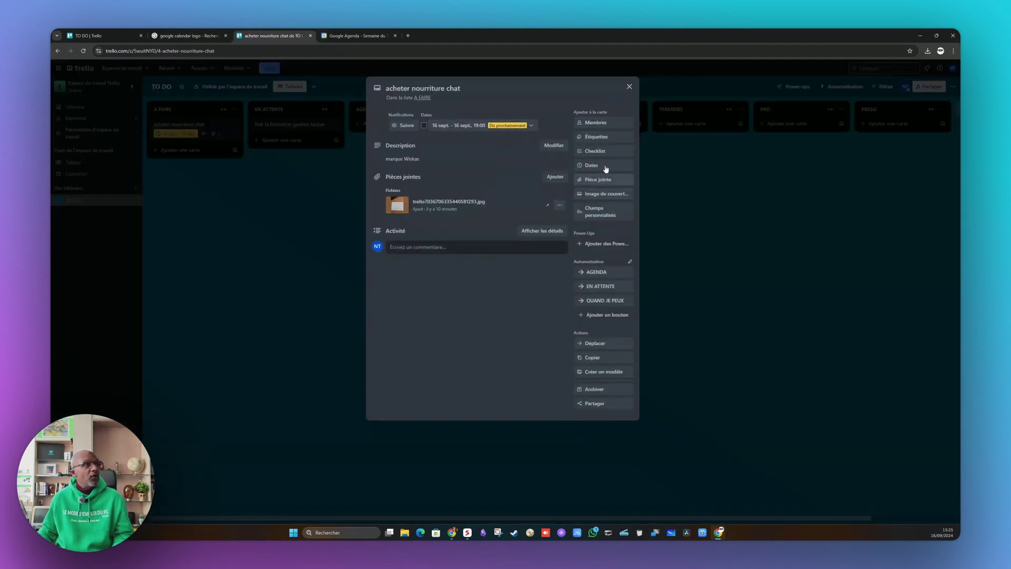
left_click(598, 273)
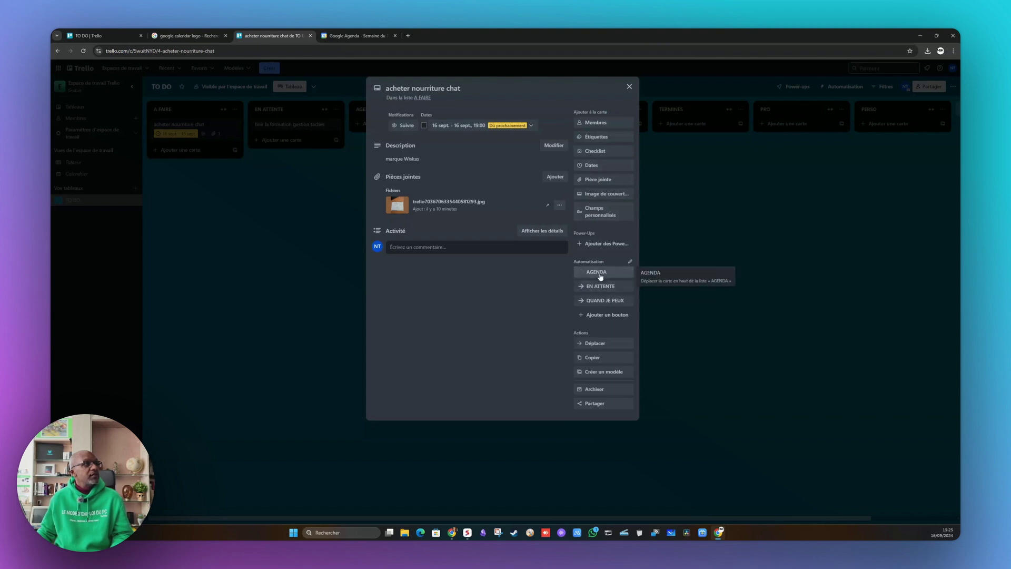
left_click(629, 86)
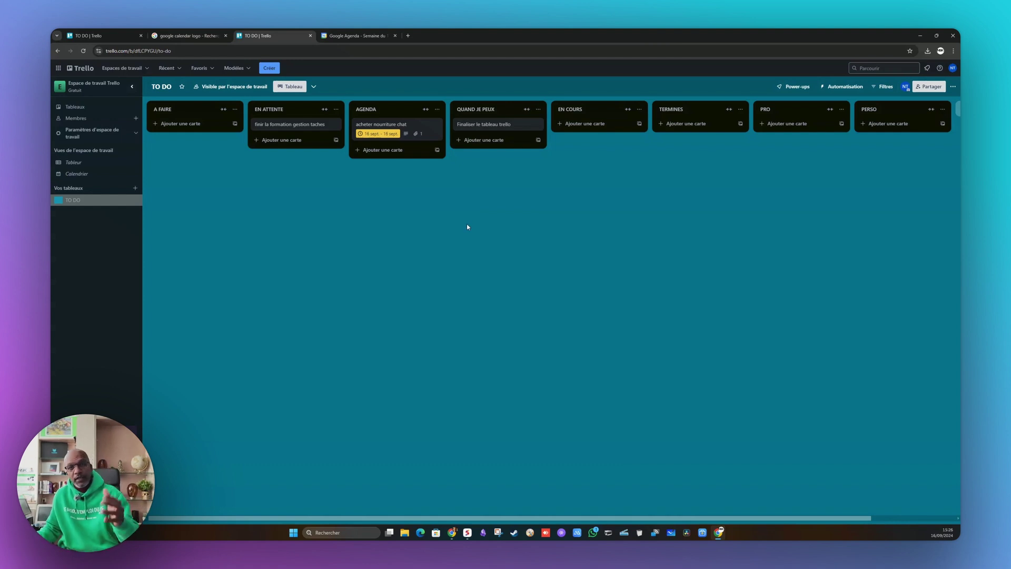
Open the board's automation buttons section
left_click(852, 88)
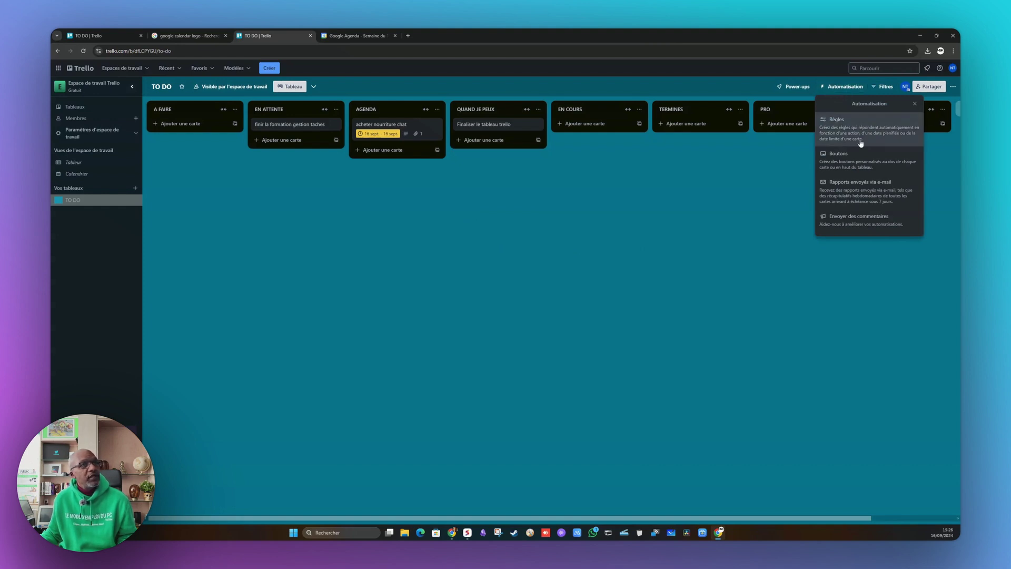
left_click(866, 159)
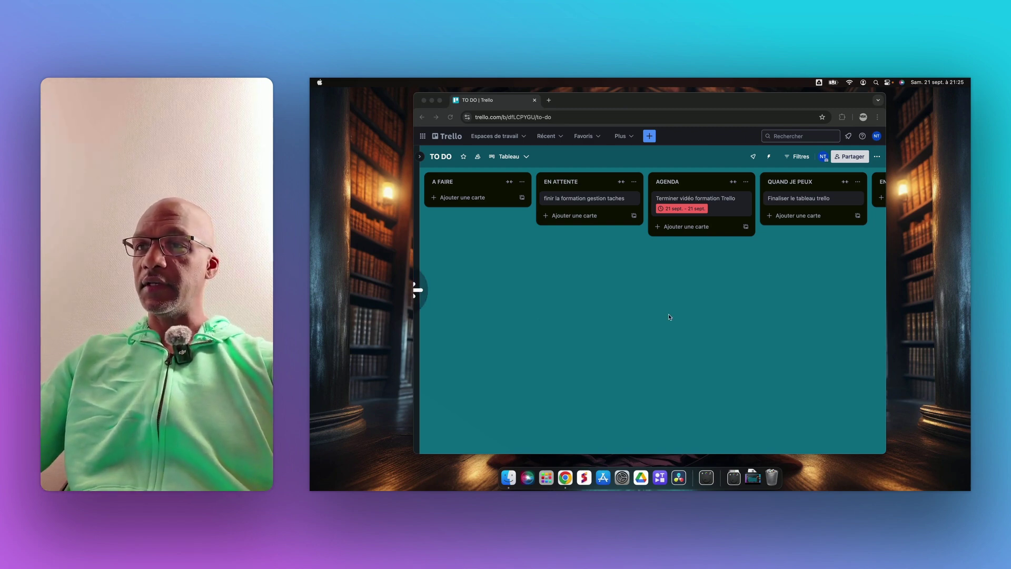
Mark the dates of the card "Terminer vidéo formation Trello" in the AGENDA list as complete
left_click(698, 202)
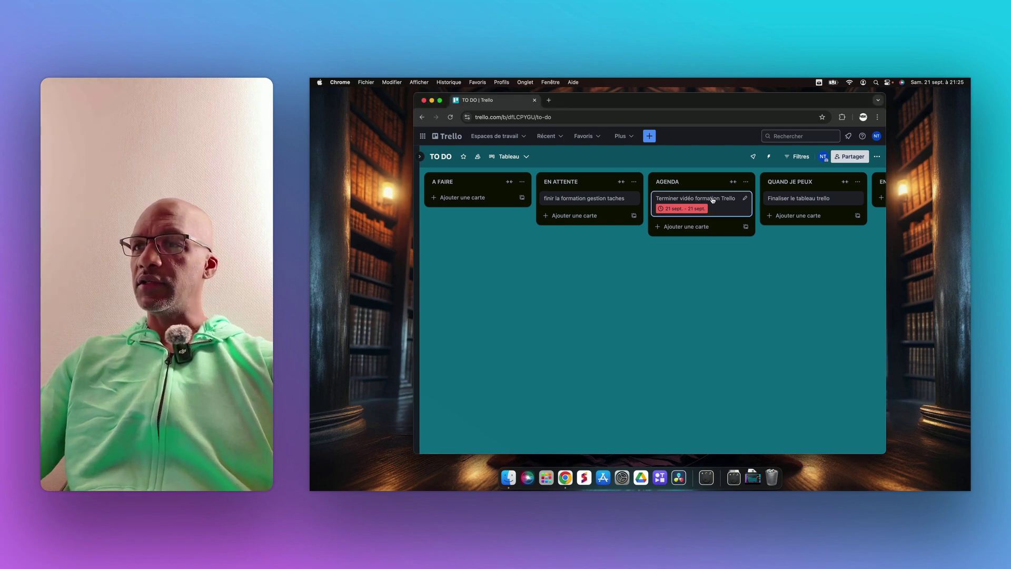
scroll(713, 204, "left", 3)
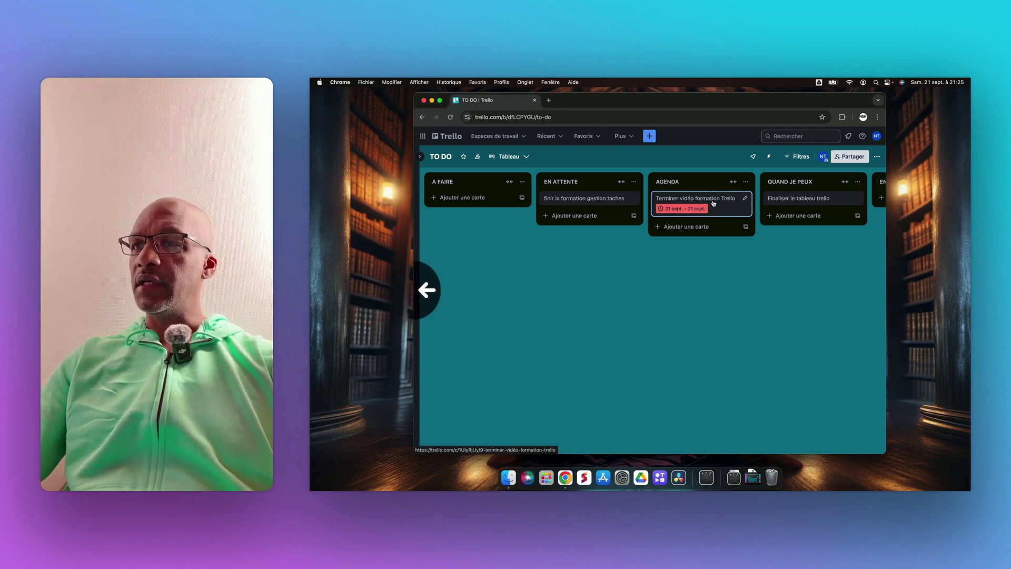
scroll(713, 203, "right", 4)
scroll(713, 203, "right", 2)
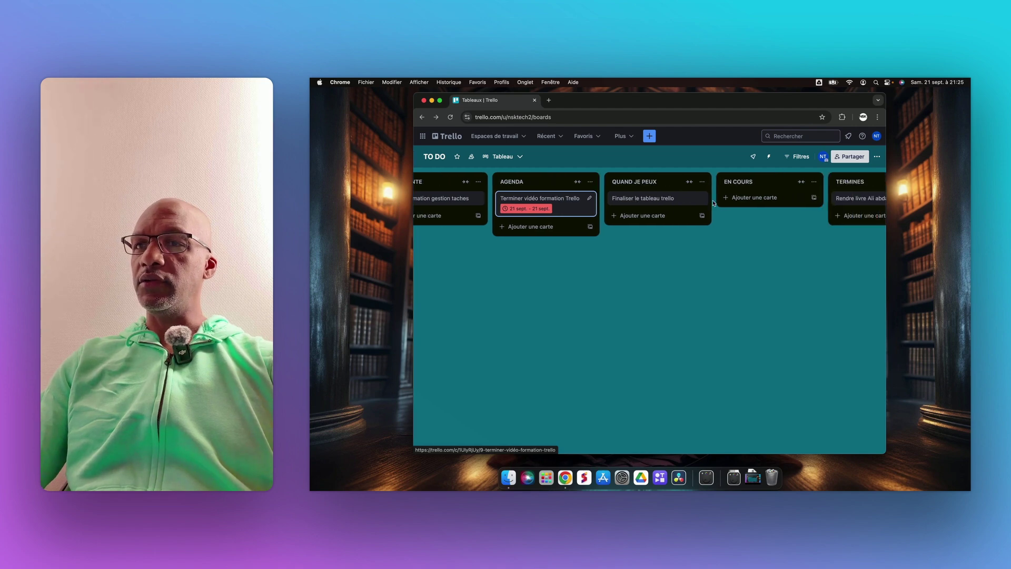
left_click(708, 199)
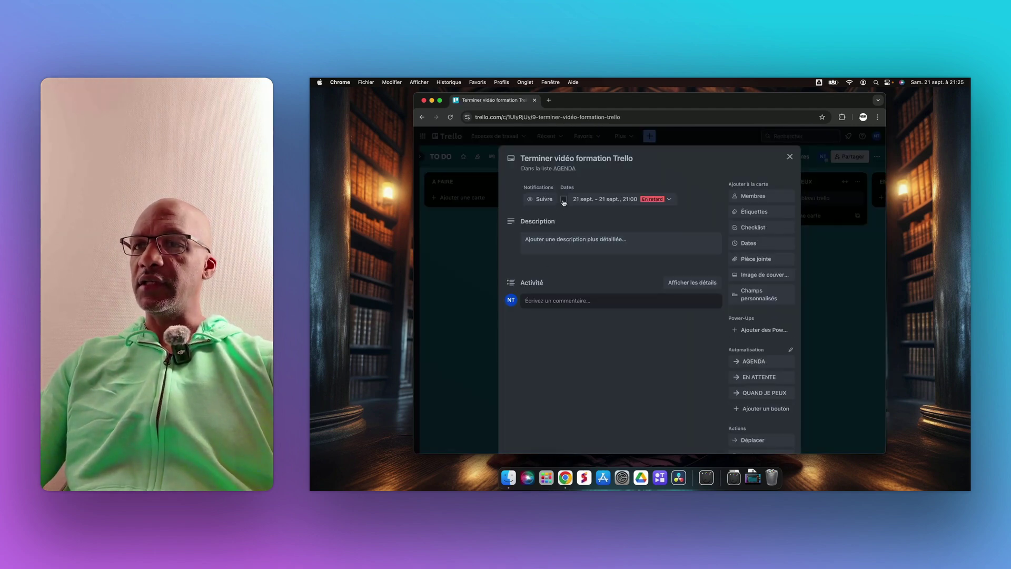
left_click(564, 199)
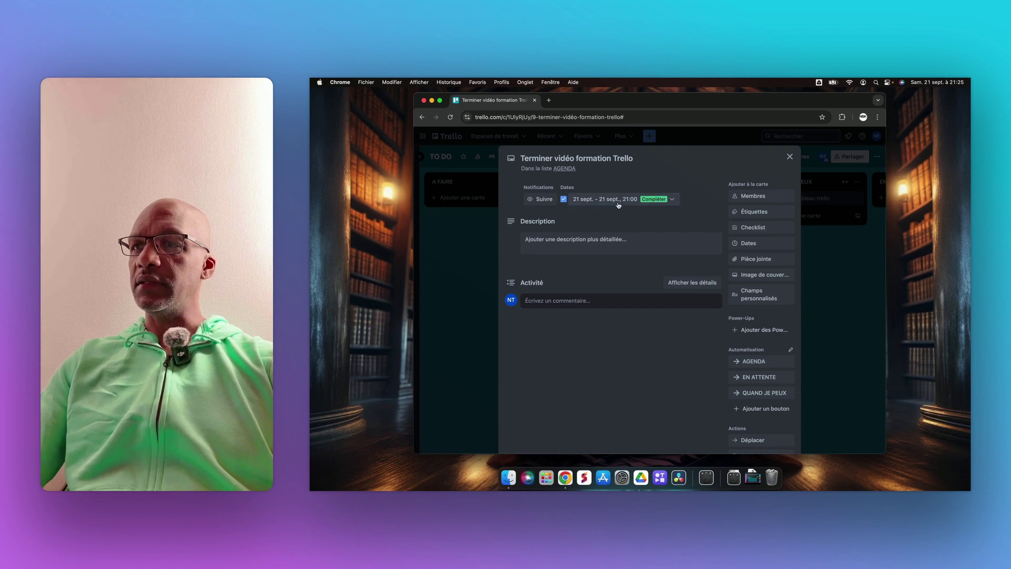
left_click(789, 156)
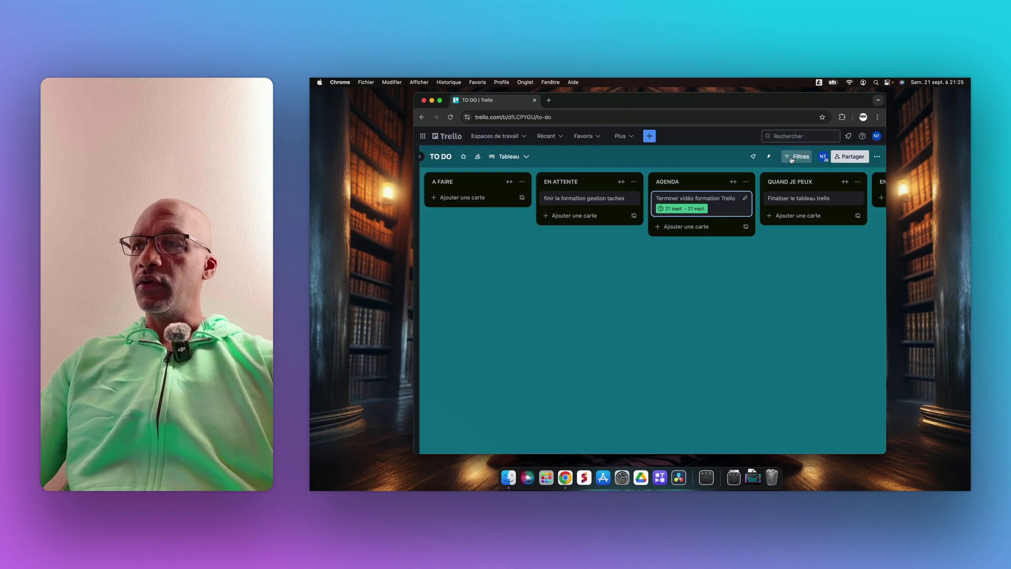
Move the card "Terminer vidéo formation Trello" from AGENDA to the top of the TERMINES list
scroll(734, 265, "left", 3)
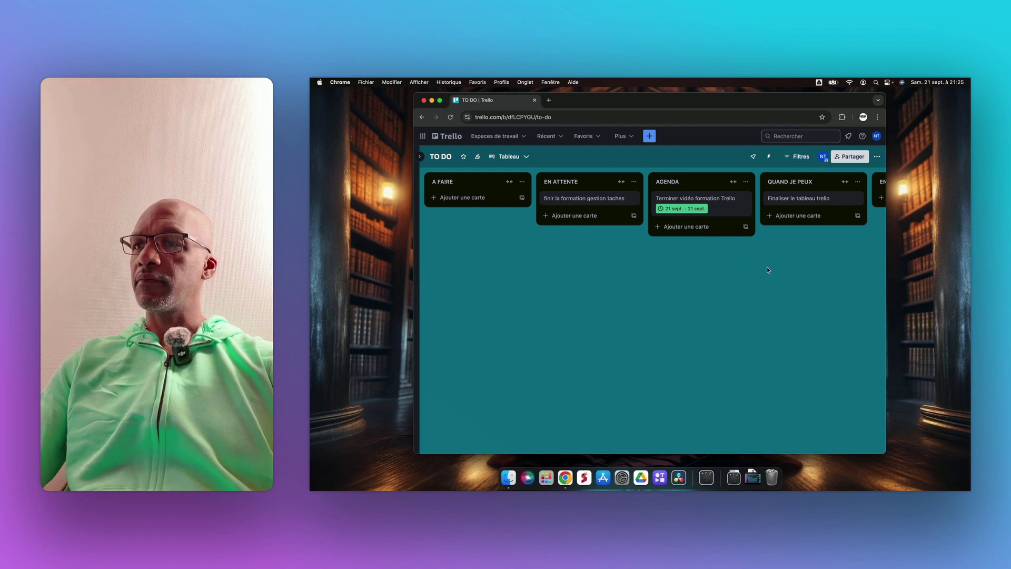
scroll(767, 270, "right", 2)
scroll(768, 270, "right", 6)
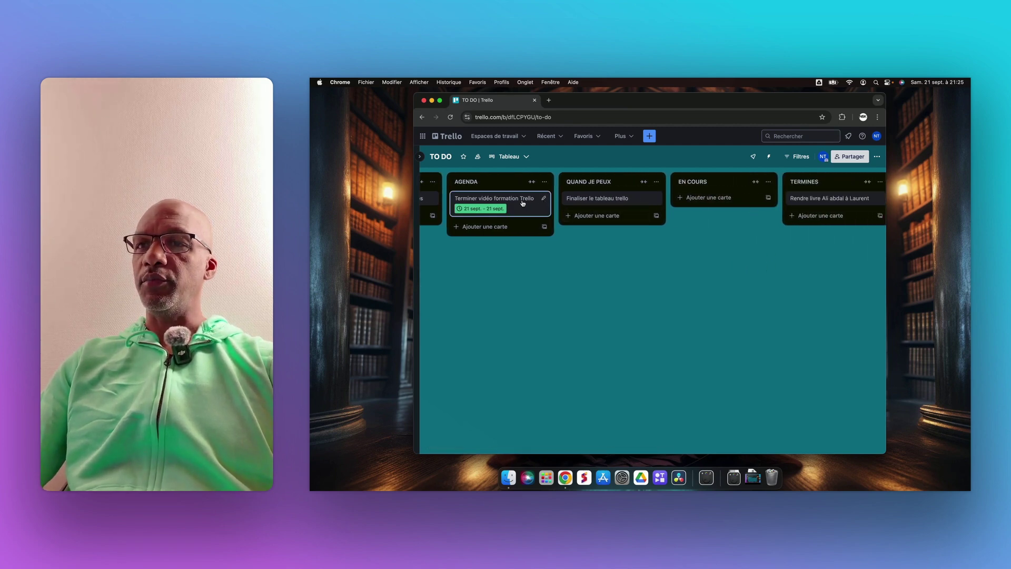
left_click_drag(524, 203, 756, 196)
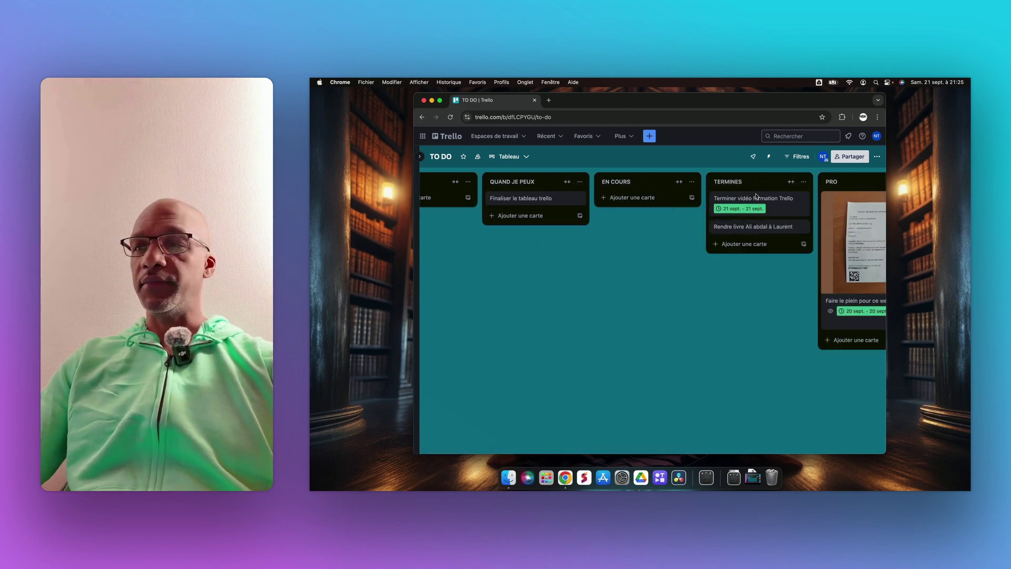
Move the card "Terminer vidéo formation Trello" back to the AGENDA list and clear its dates' completed mark
left_click_drag(756, 197, 473, 232)
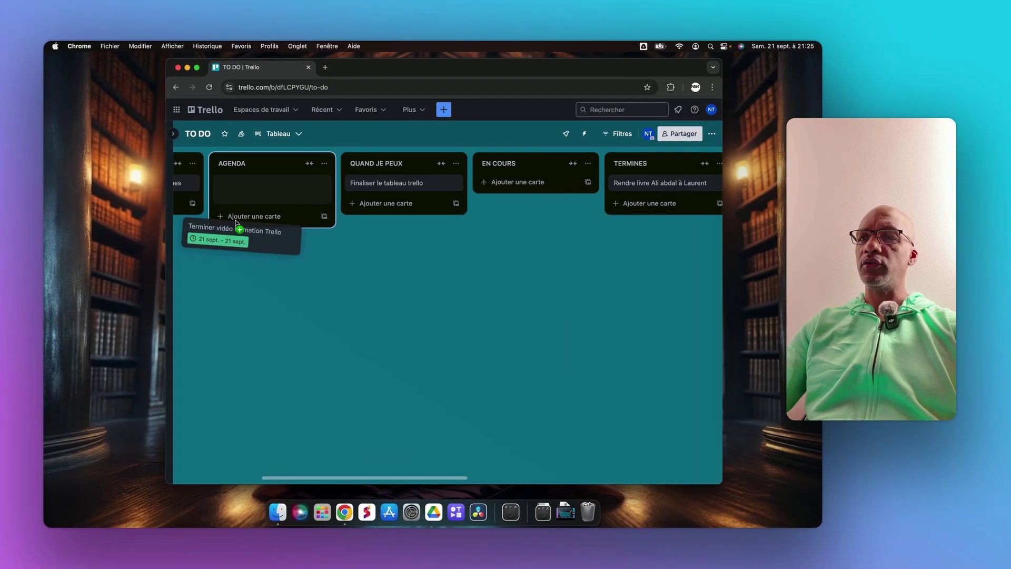
left_click_drag(236, 222, 310, 184)
left_click(319, 184)
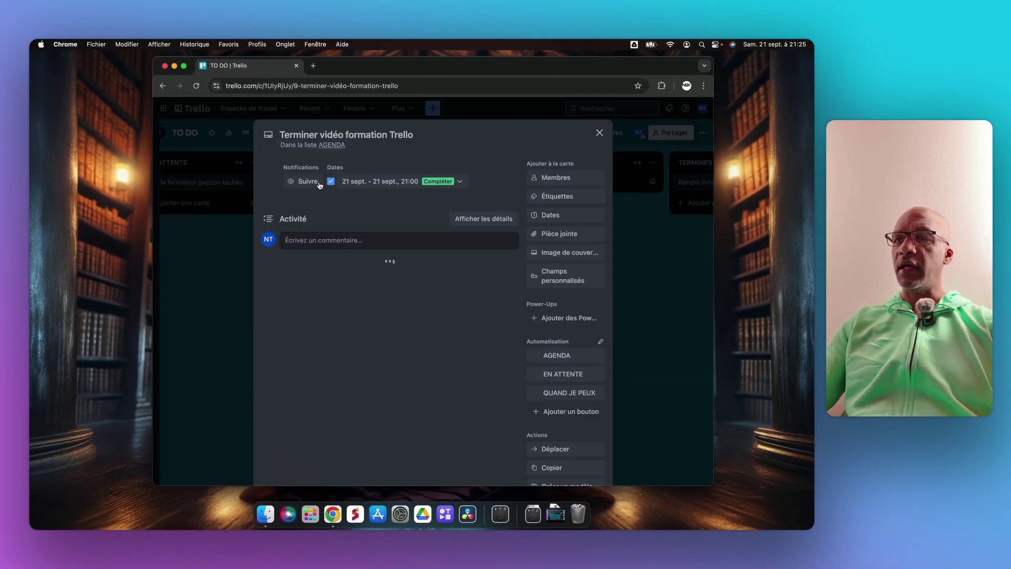
left_click(331, 183)
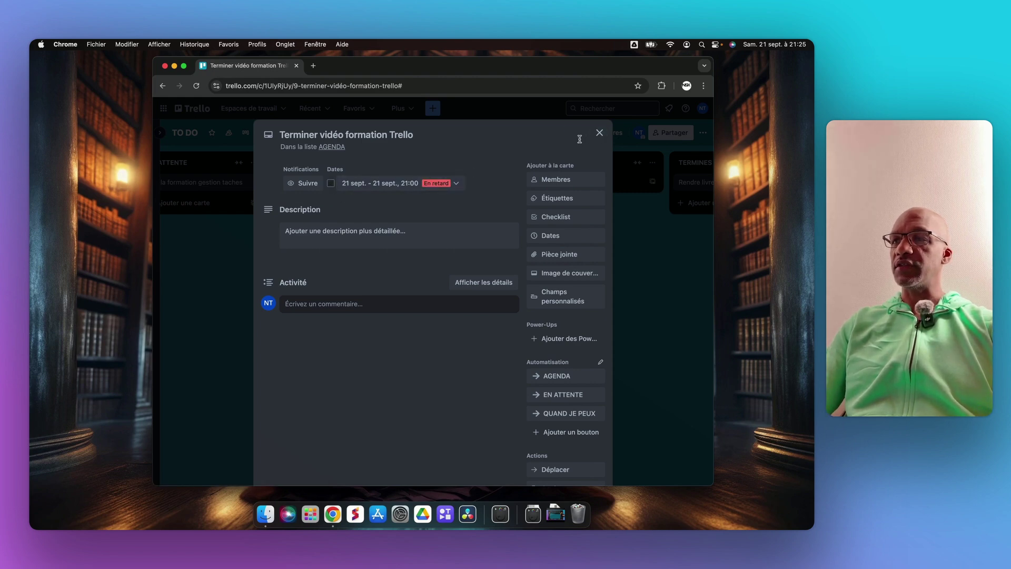
left_click(598, 133)
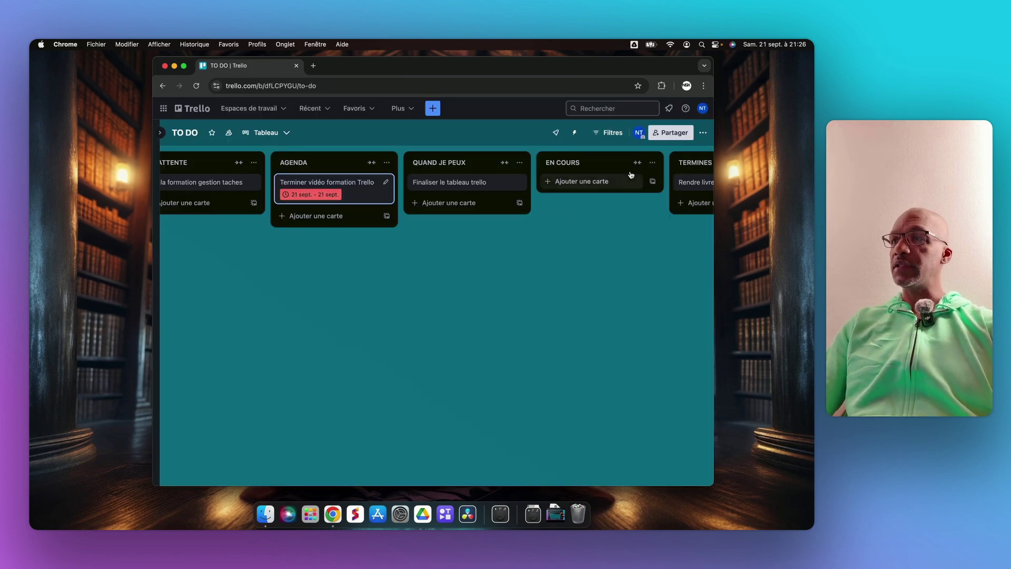
Switch the browser window showing the TO DO board to full screen
left_click(180, 68)
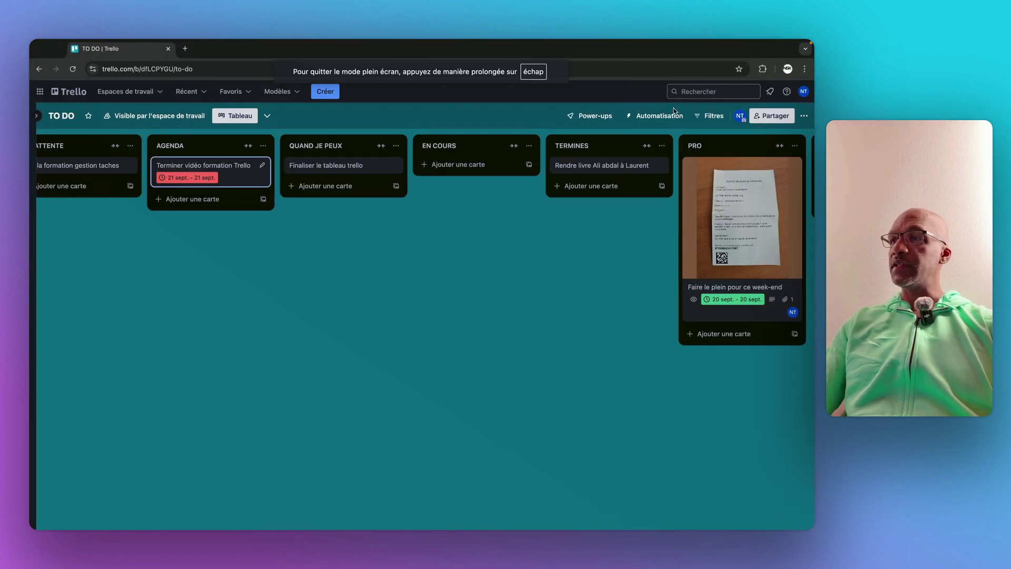
Start a new automation rule triggered when the due date is marked as complete in a card by me
left_click(656, 117)
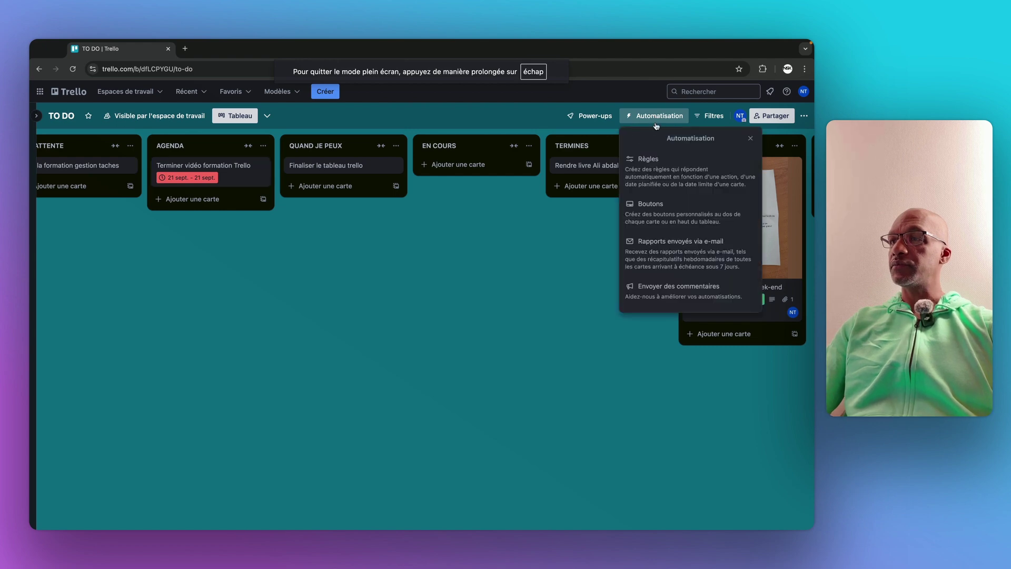
left_click(652, 175)
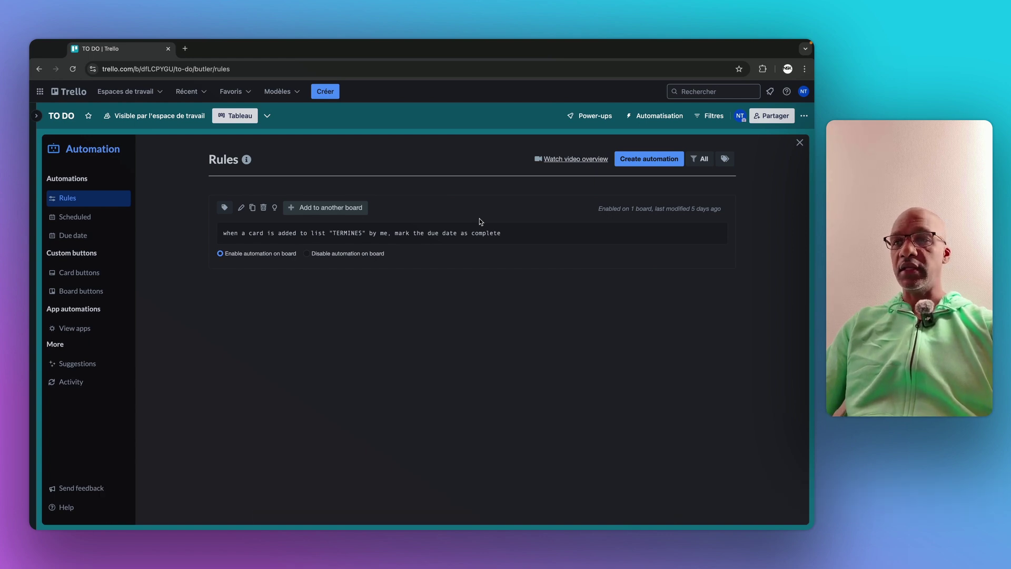
left_click(653, 162)
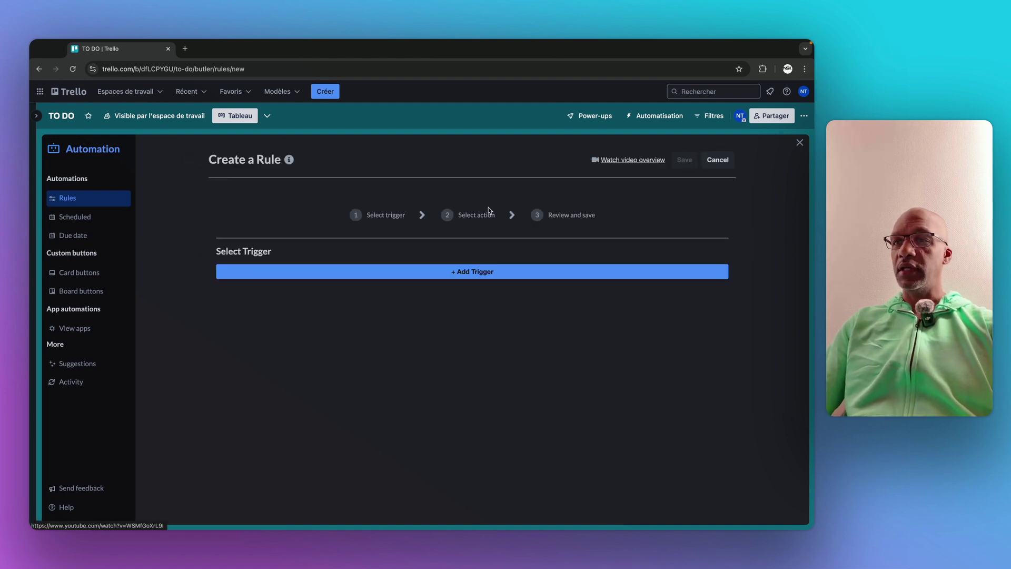
left_click(461, 271)
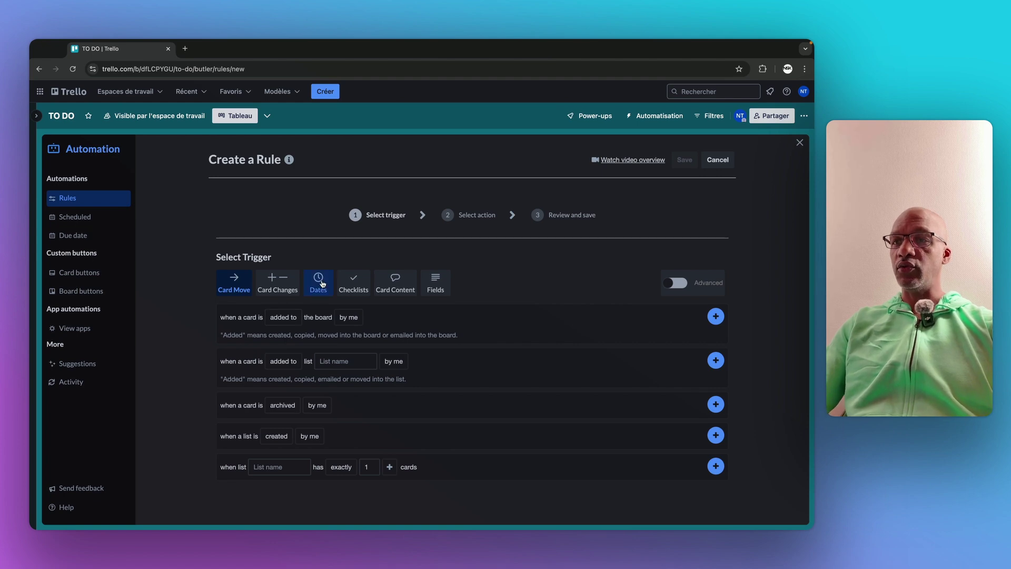
left_click(319, 283)
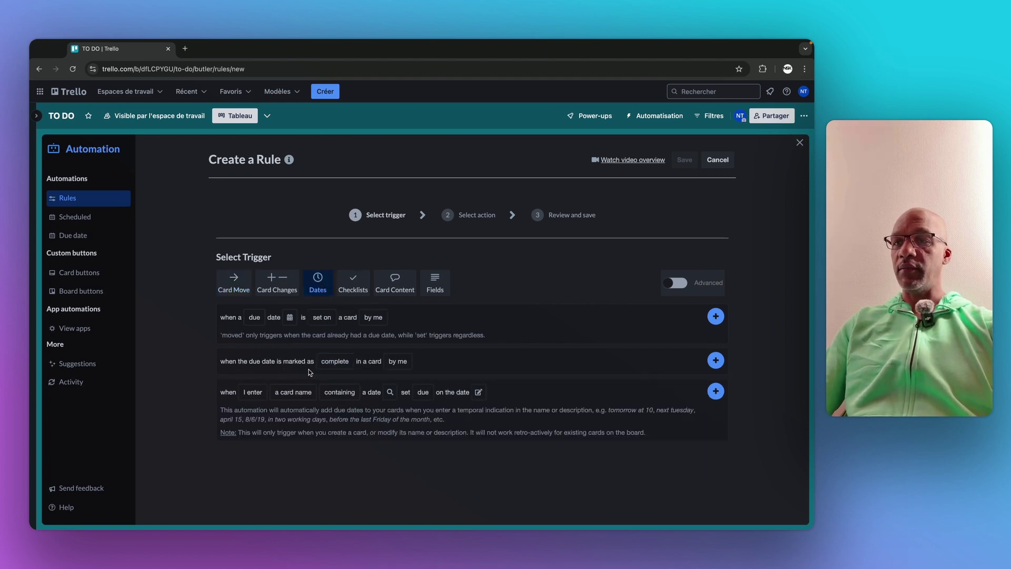
left_click(340, 366)
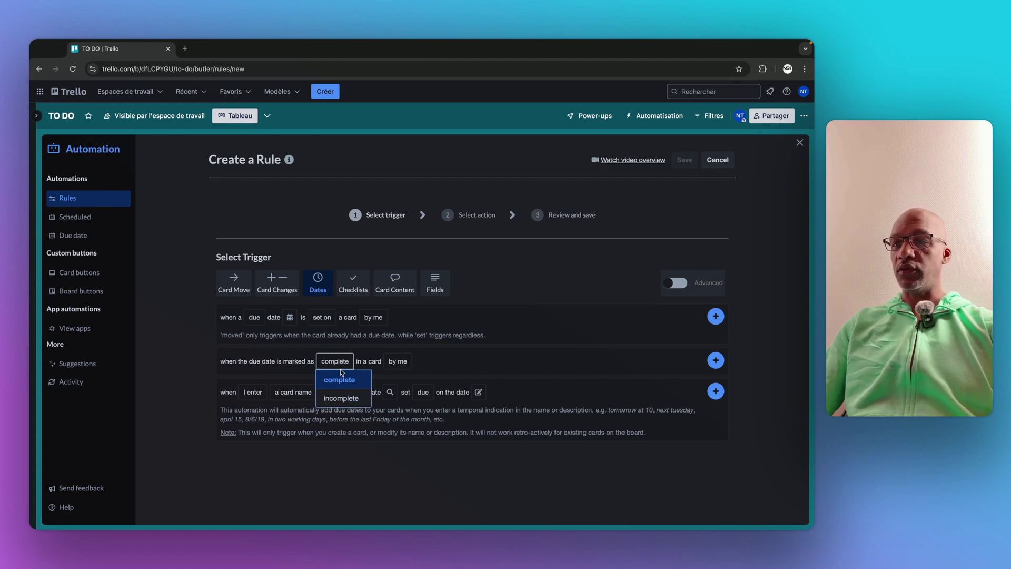
left_click(349, 375)
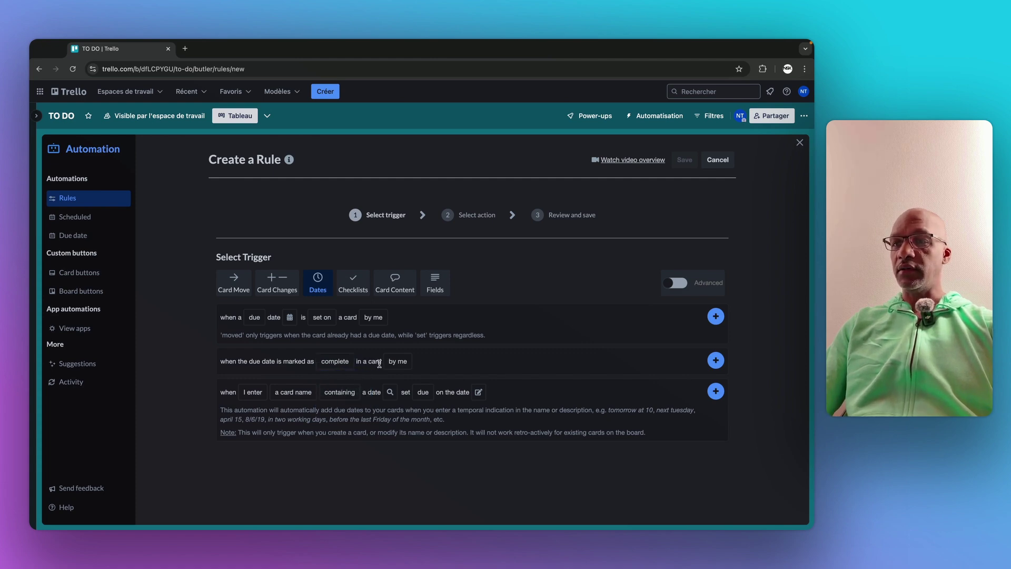
left_click(396, 364)
left_click(397, 367)
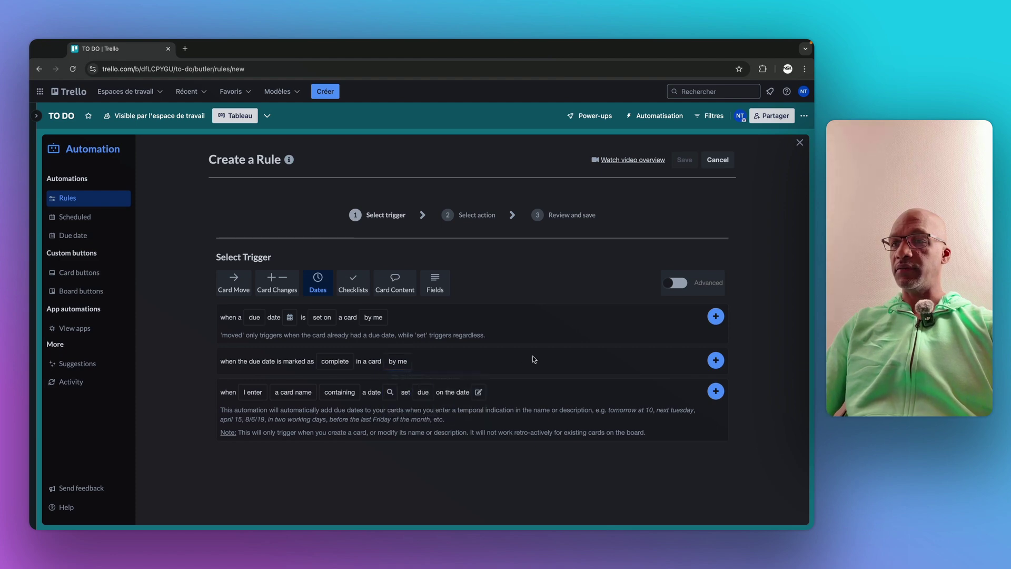
left_click(408, 367)
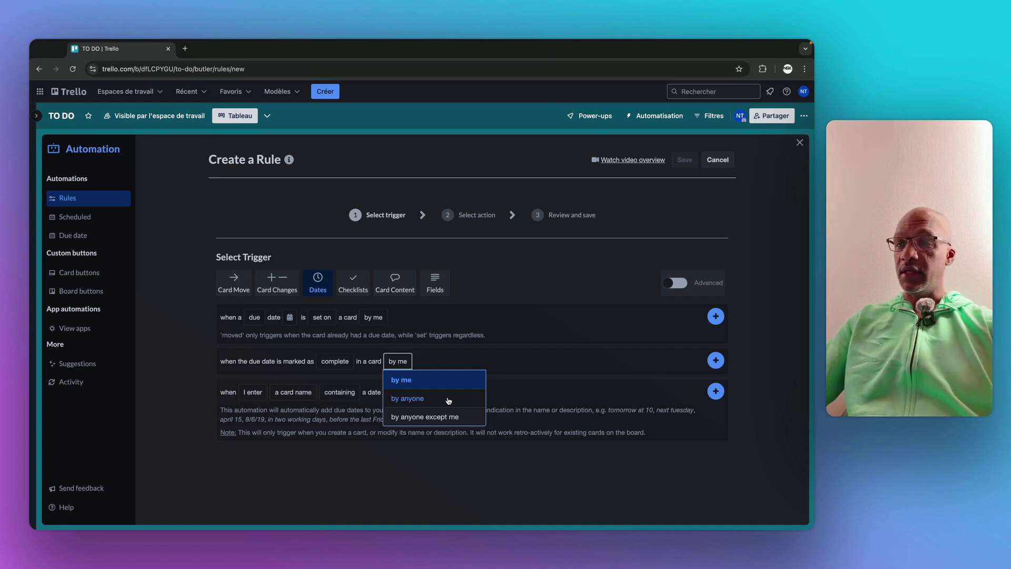
left_click(416, 376)
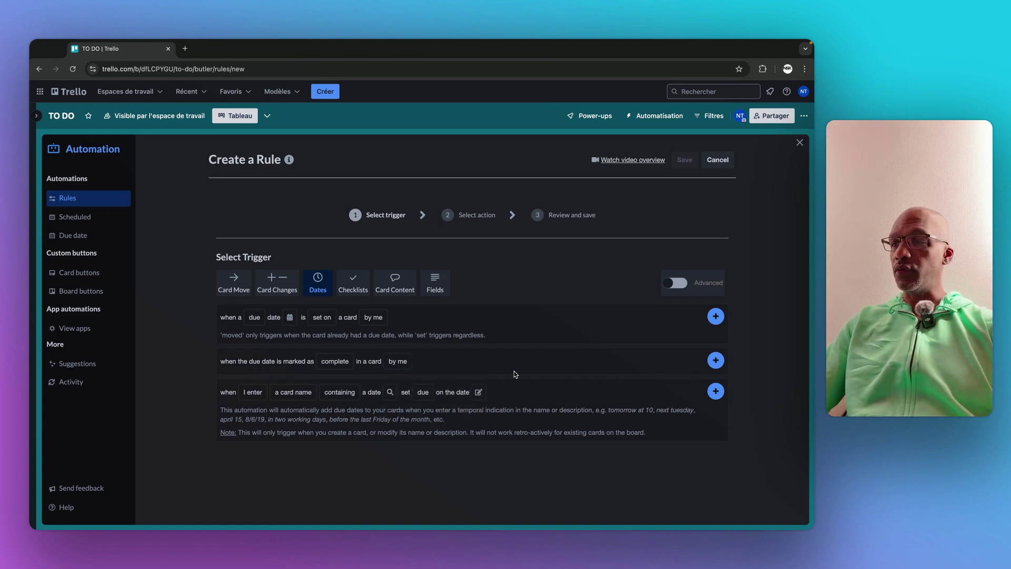
left_click(715, 361)
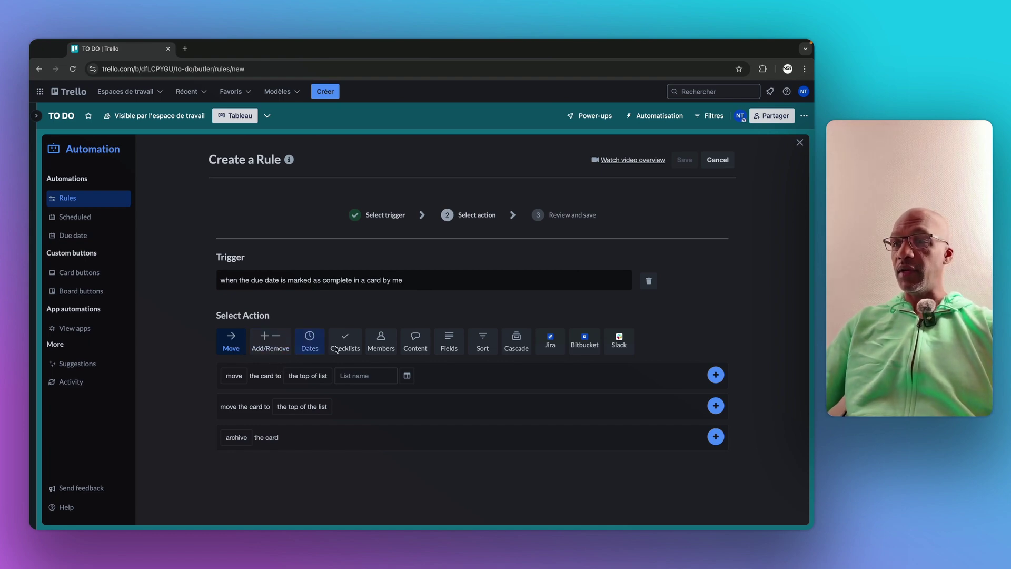
Add the action moving the card to the top of list TERMINES, then save the rule and return to the board
left_click(233, 376)
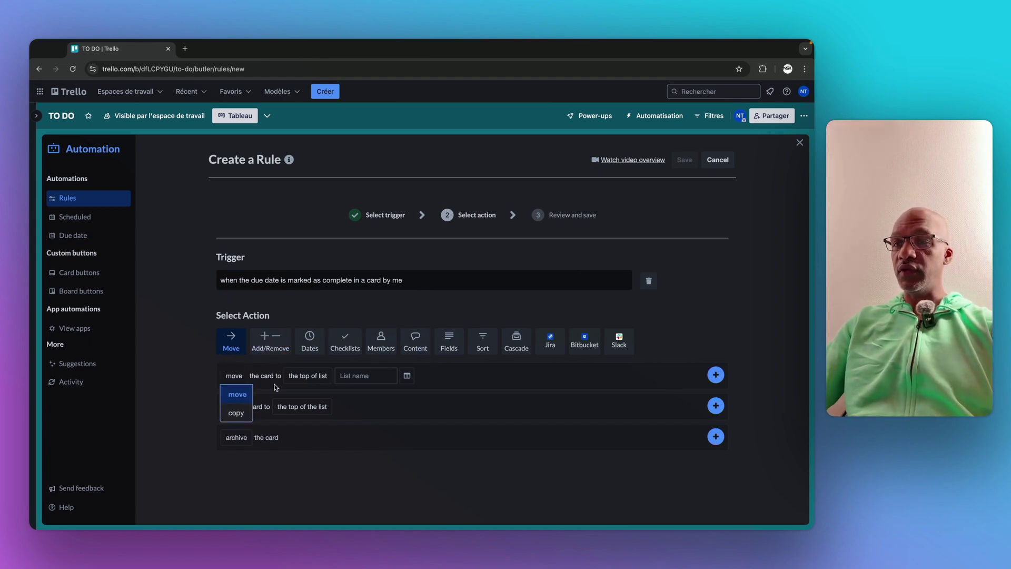
left_click(251, 389)
left_click(250, 390)
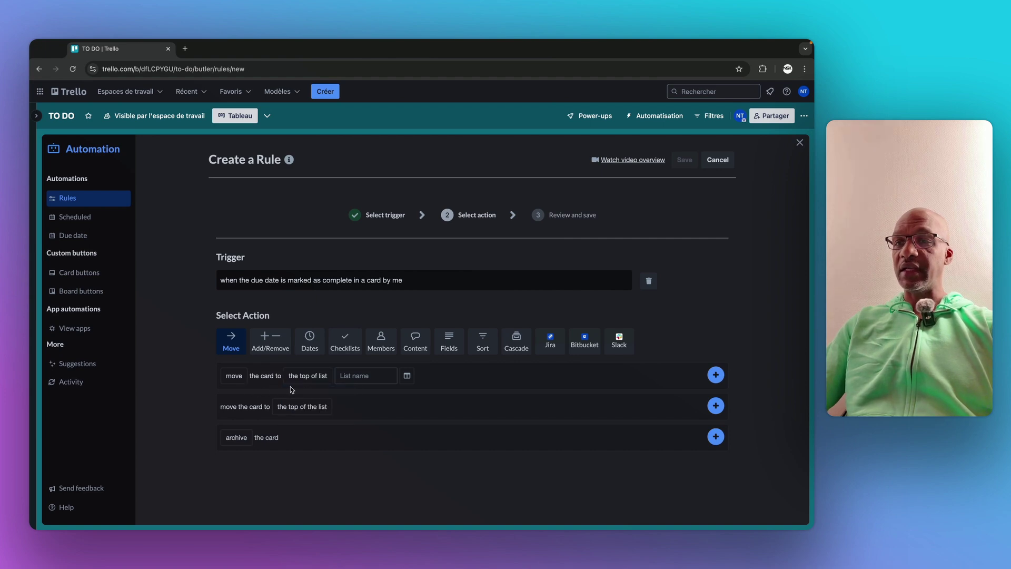
left_click(374, 379)
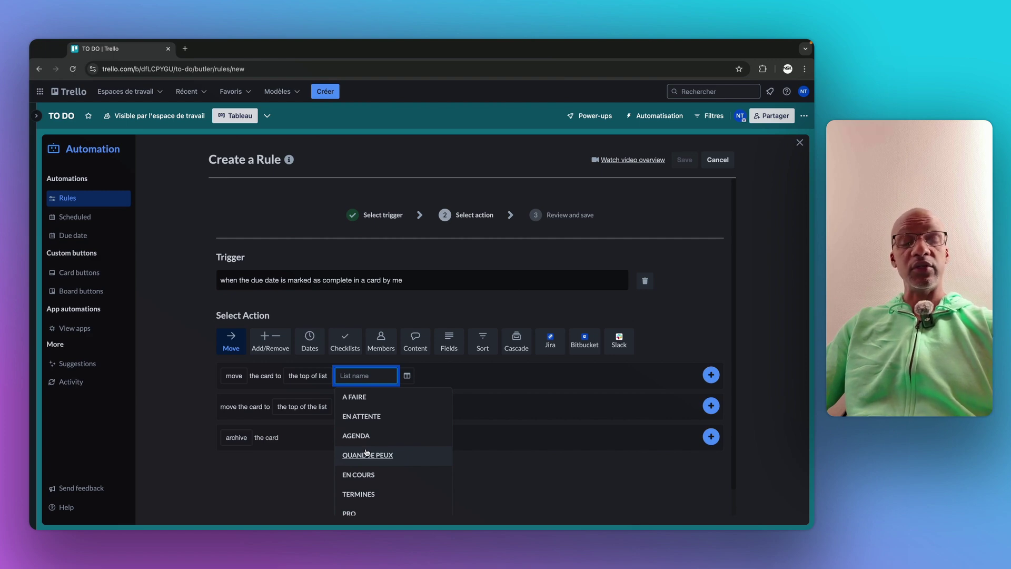
left_click(360, 494)
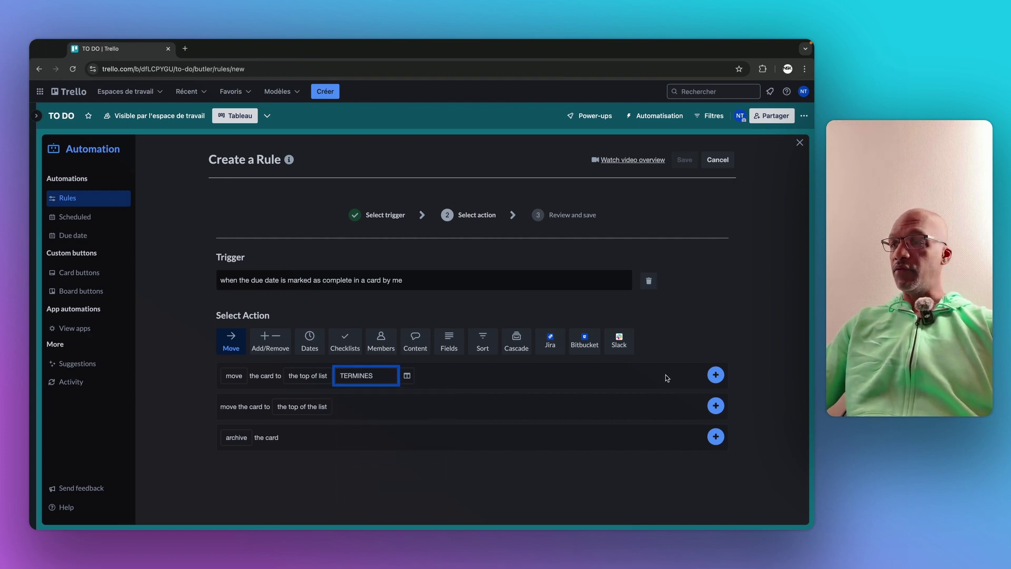
left_click(716, 375)
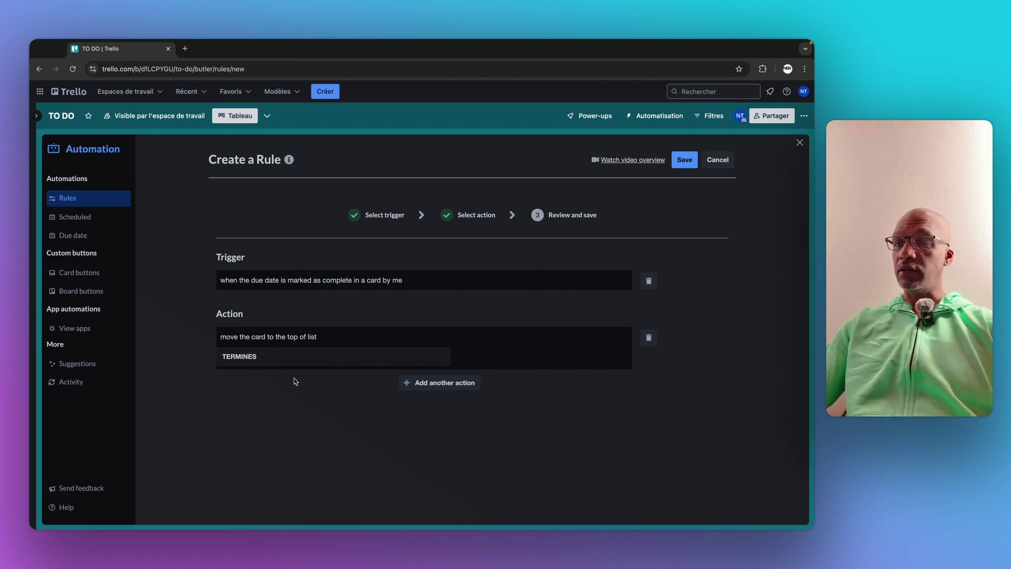
left_click(685, 160)
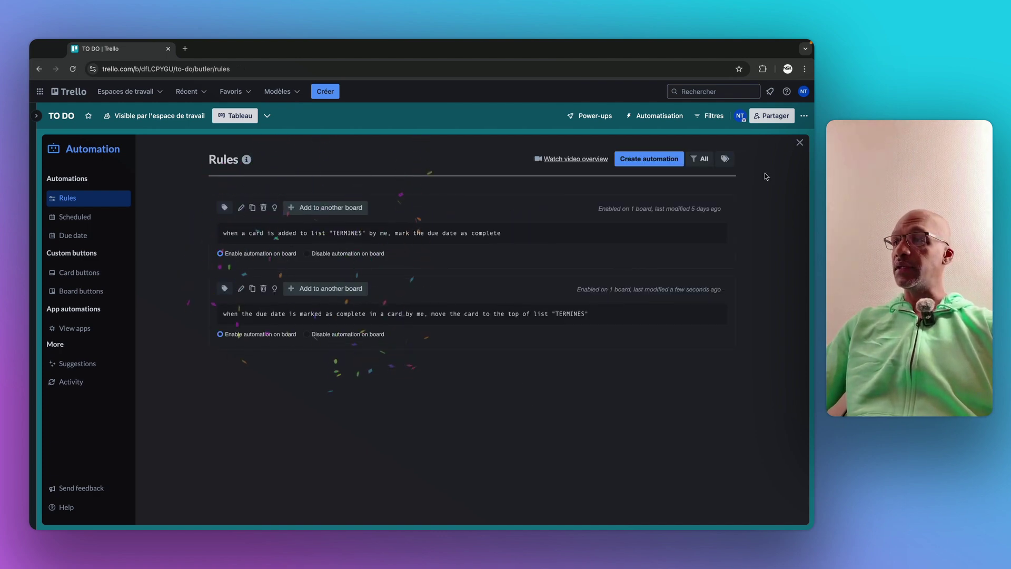
left_click(799, 145)
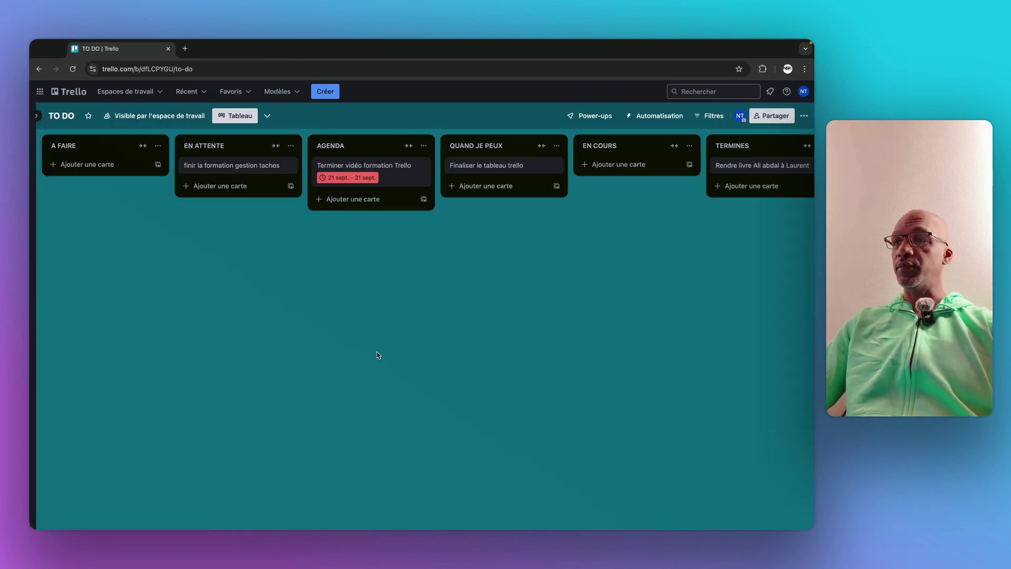
Test the rule by marking the due date of the AGENDA card "Terminer vidéo formation Trello" as complete
scroll(418, 335, "right", 5)
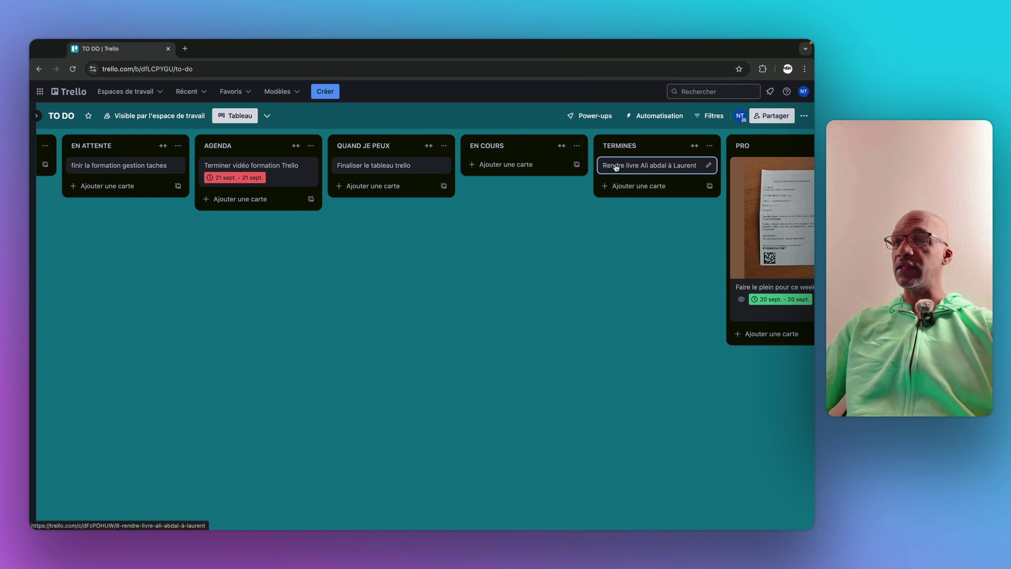
left_click(211, 182)
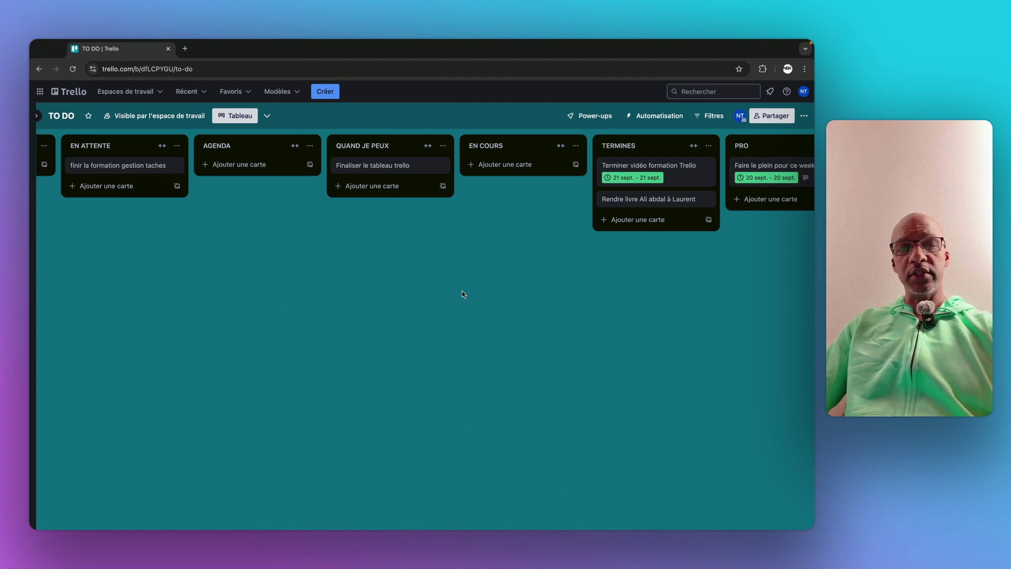
Add a card titled "Acheter livre à Toulouse" to the A FAIRE list
scroll(462, 294, "left", 5)
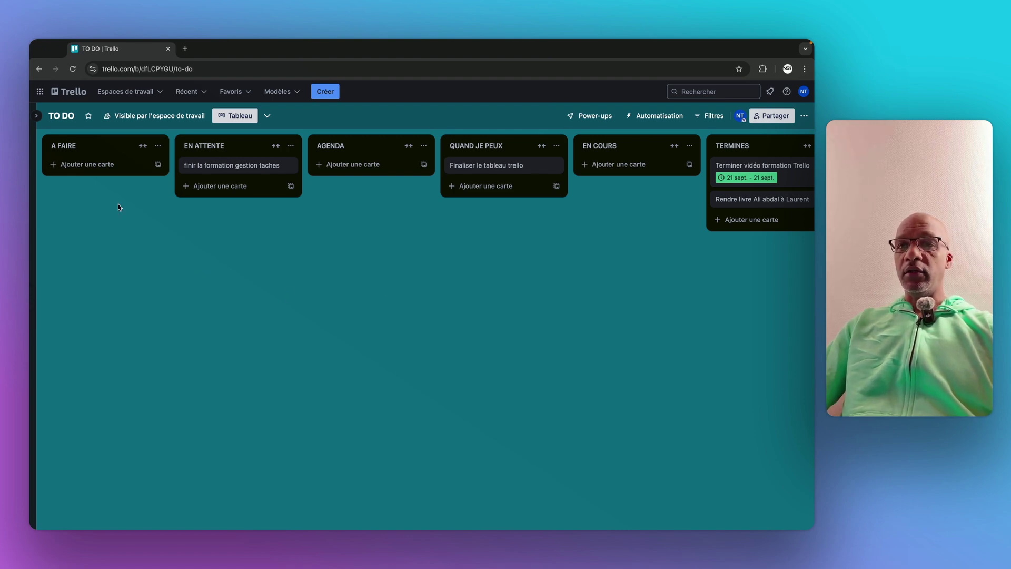
left_click(97, 165)
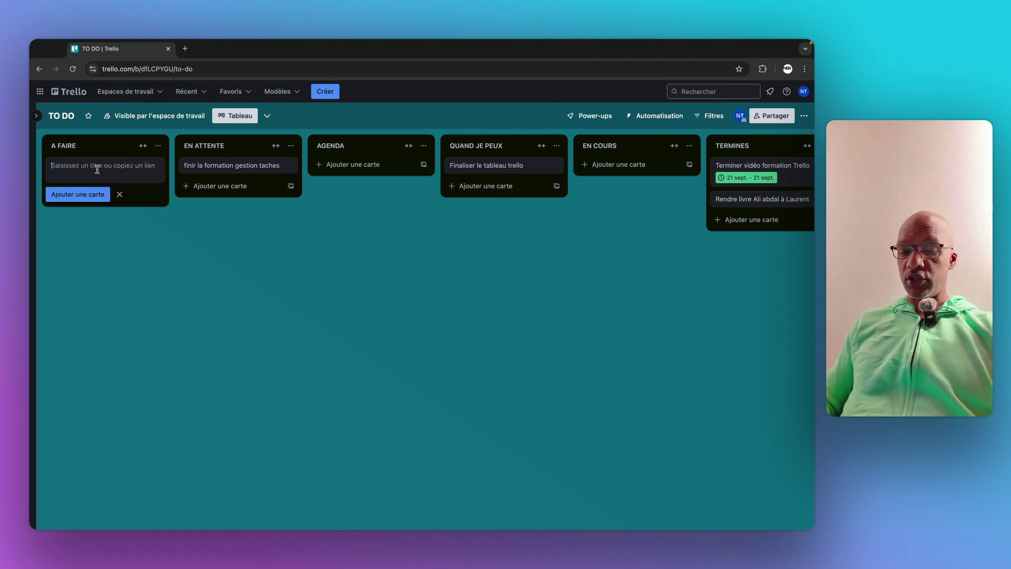
type("Ach")
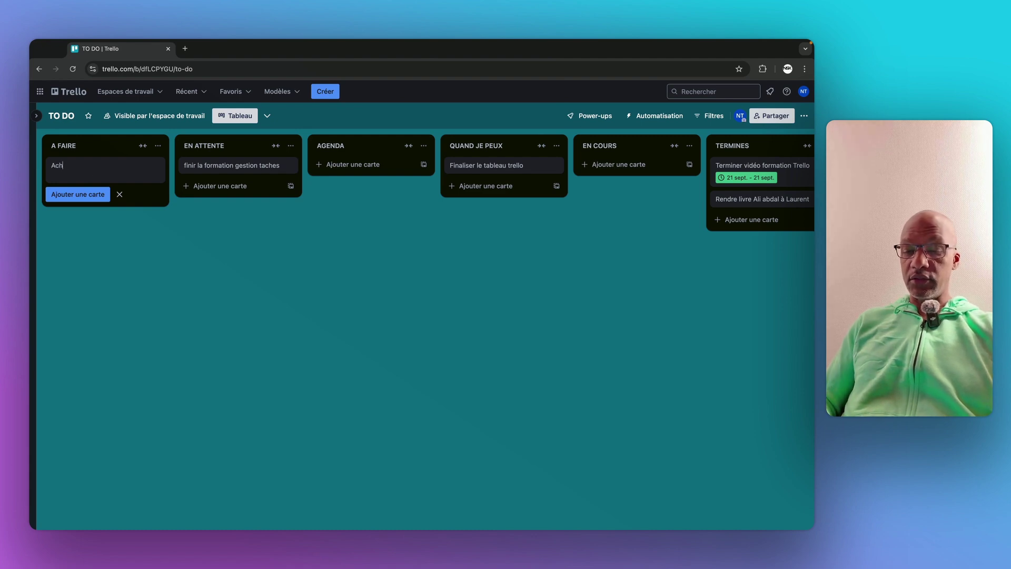
type("eter ")
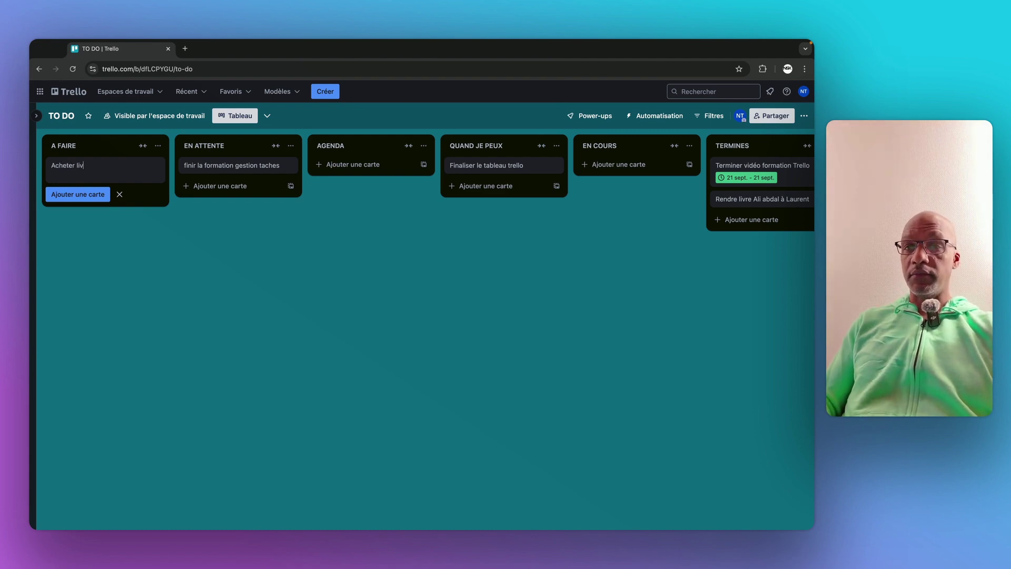
type("livre")
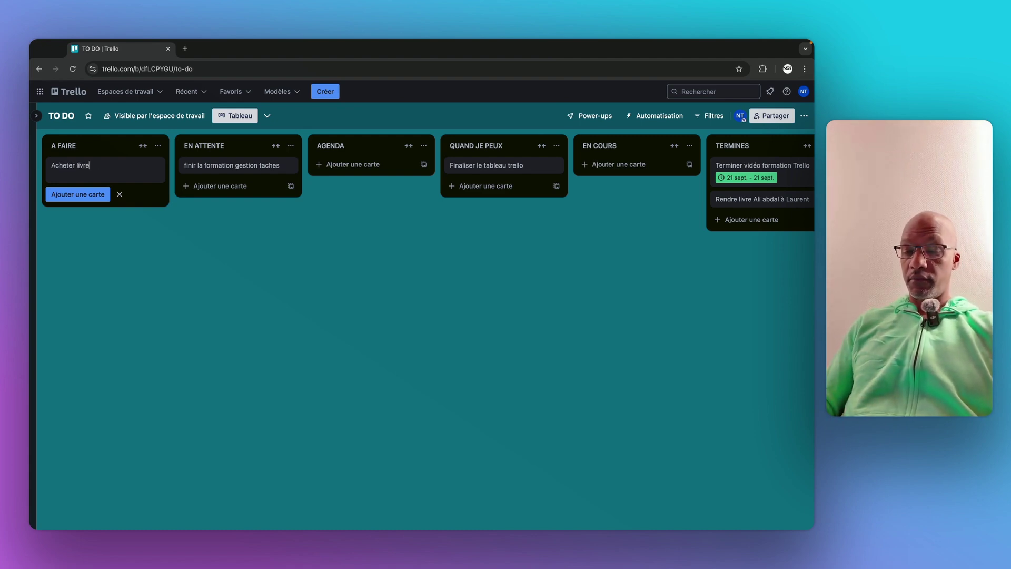
type(" à Toulouse")
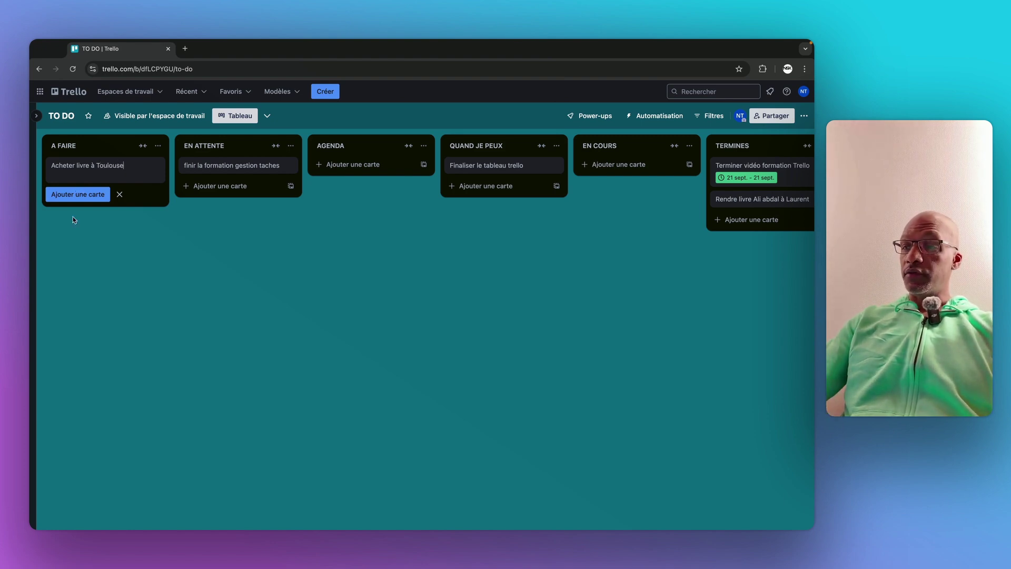
left_click(83, 194)
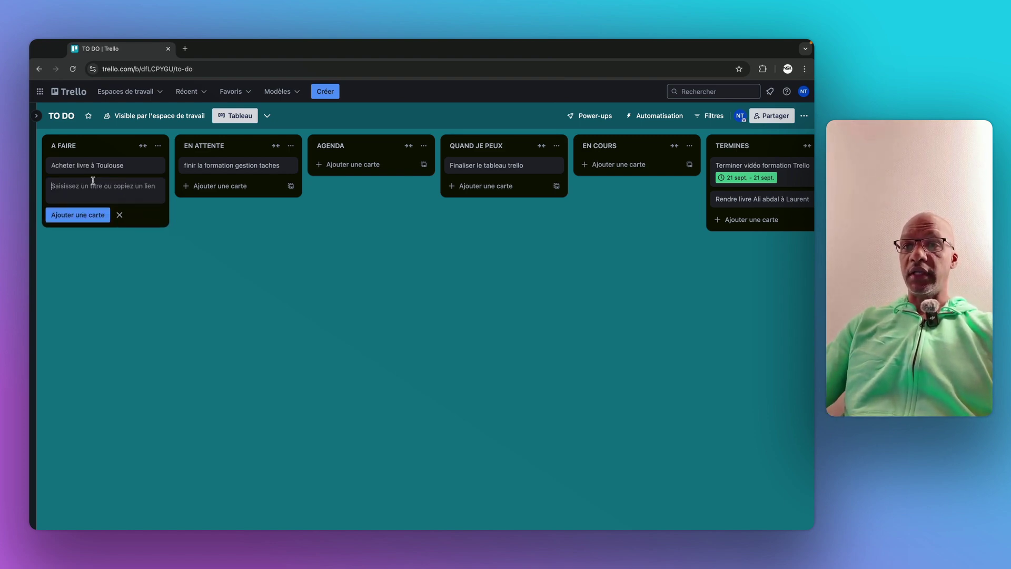
Give the "Acheter livre à Toulouse" card a start date of 23/09/2024 and a due date of 23/09/2024 at 12:00
left_click(107, 170)
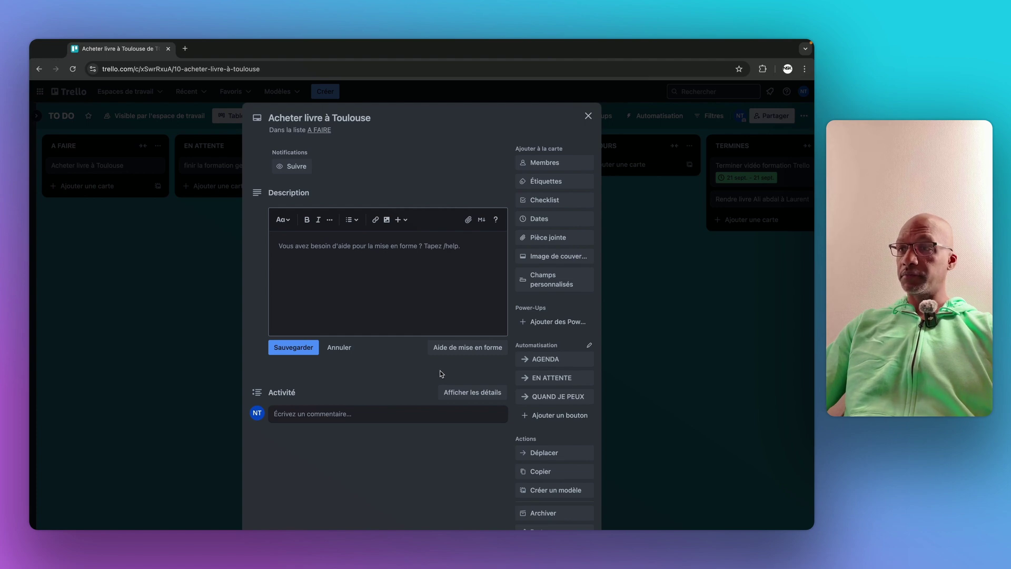
left_click(540, 220)
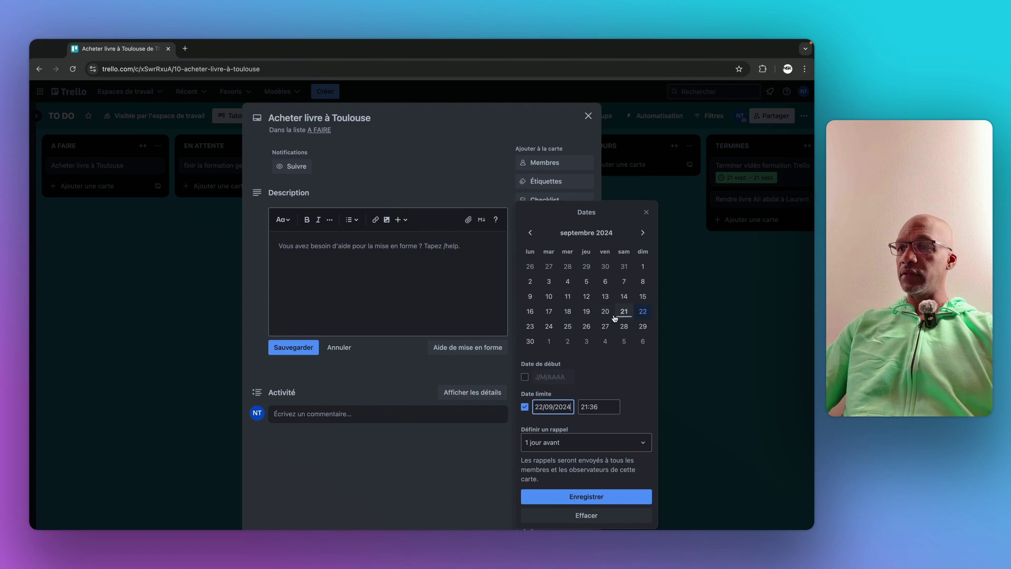
left_click(529, 327)
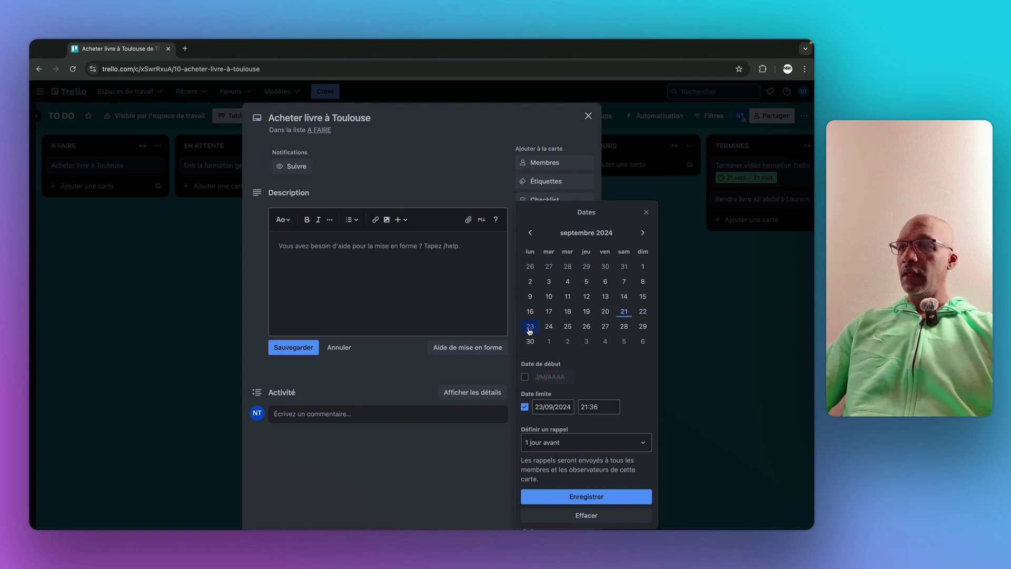
left_click(524, 377)
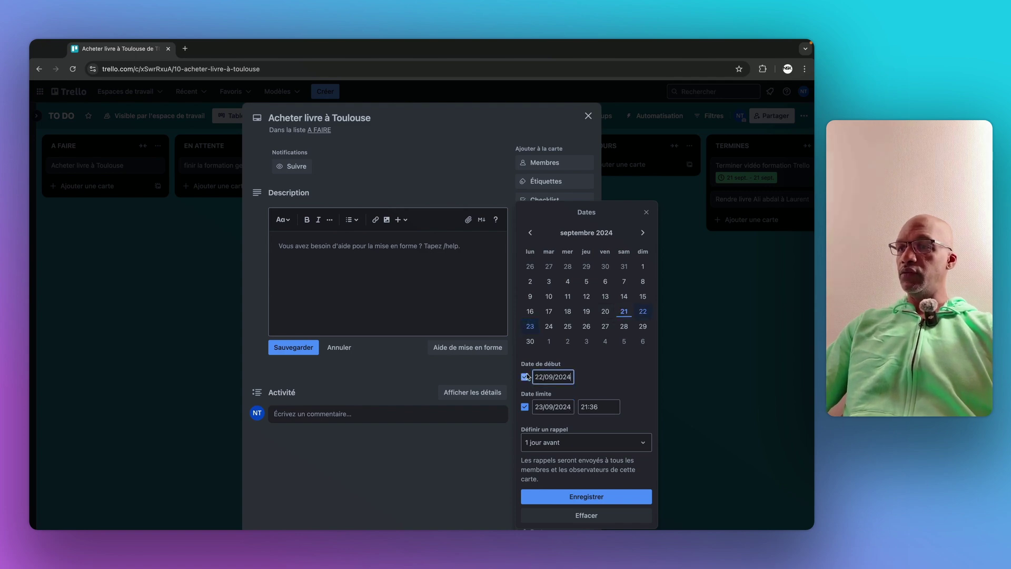
left_click(531, 328)
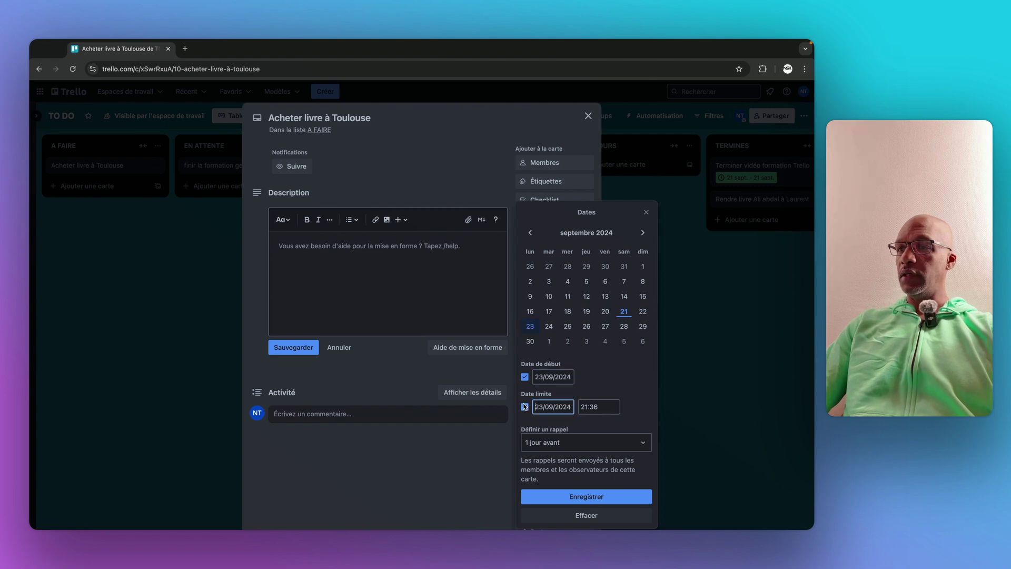
left_click(606, 410)
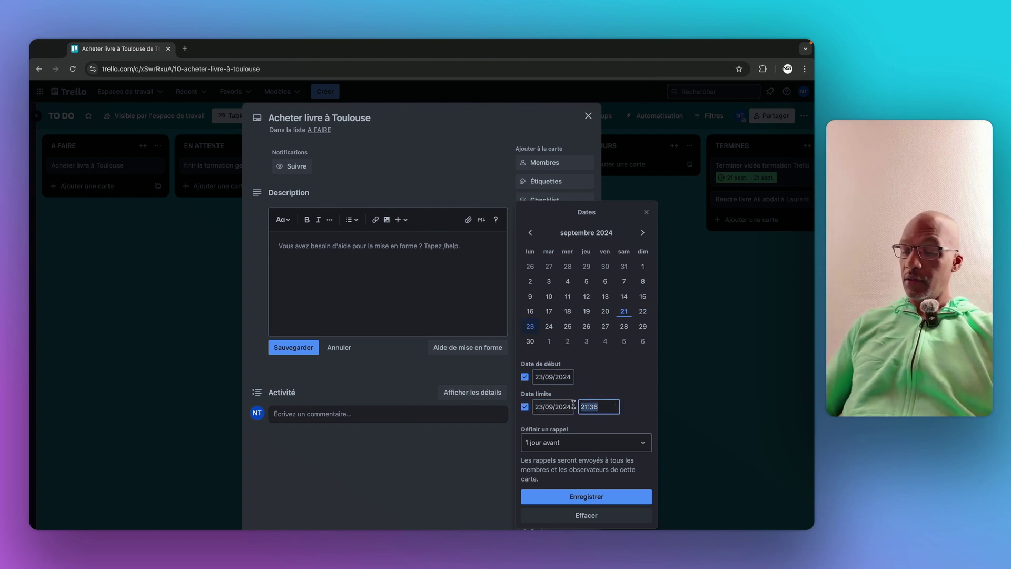
type("1")
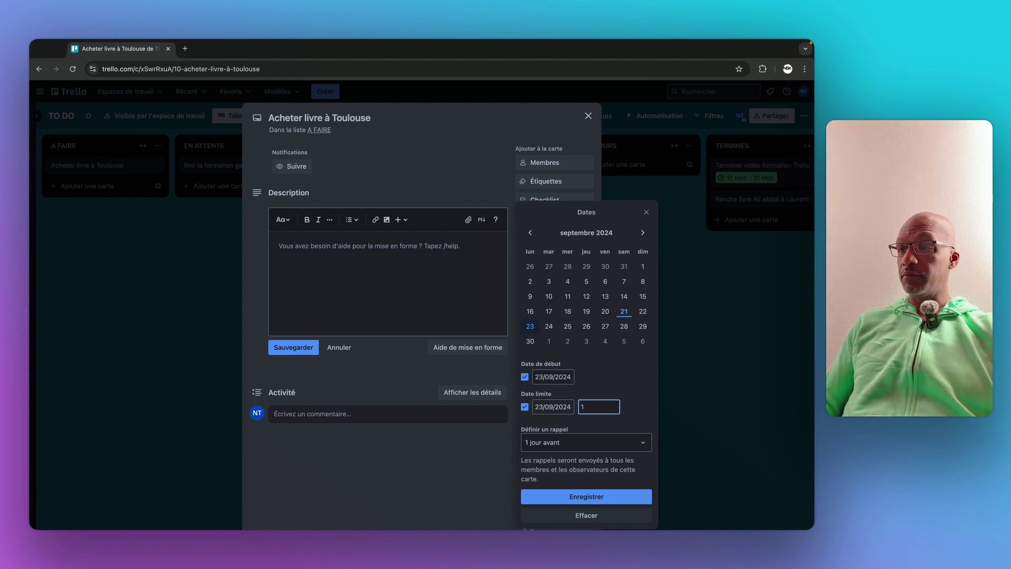
type("2")
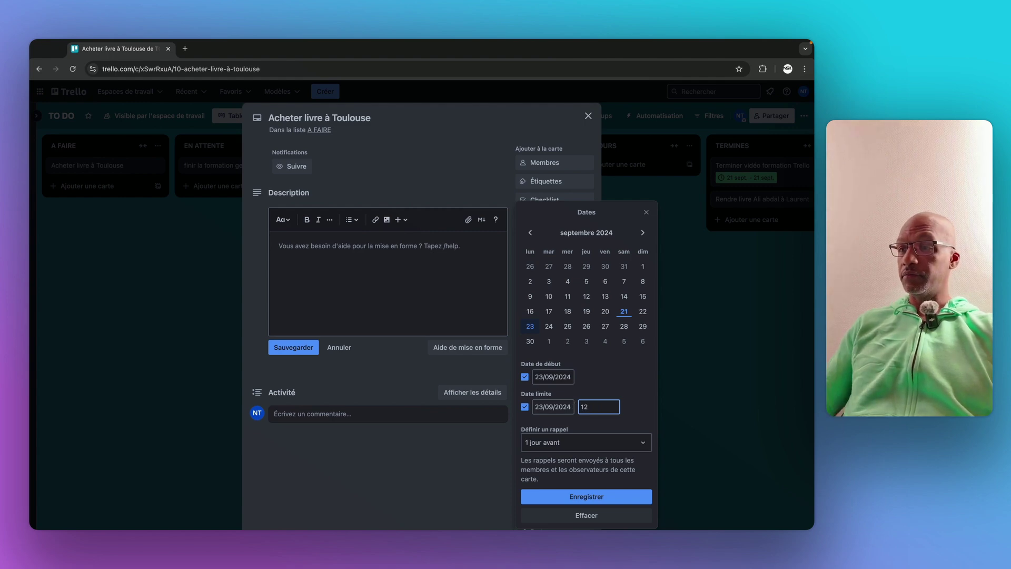
left_click(604, 497)
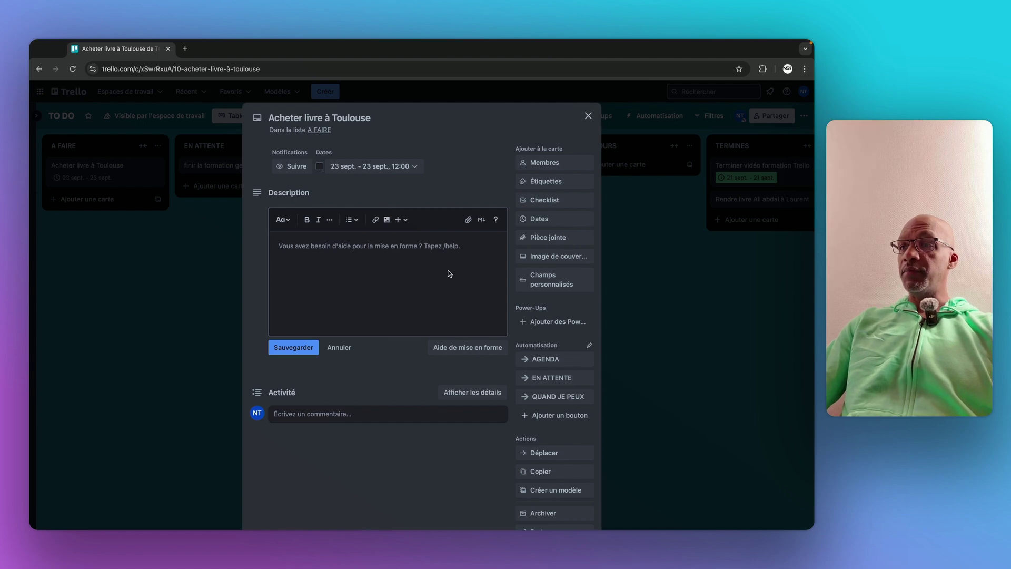
Add a checklist titled "A faire" to the card with the first item "Rechercher le titre exact du livre"
left_click(547, 200)
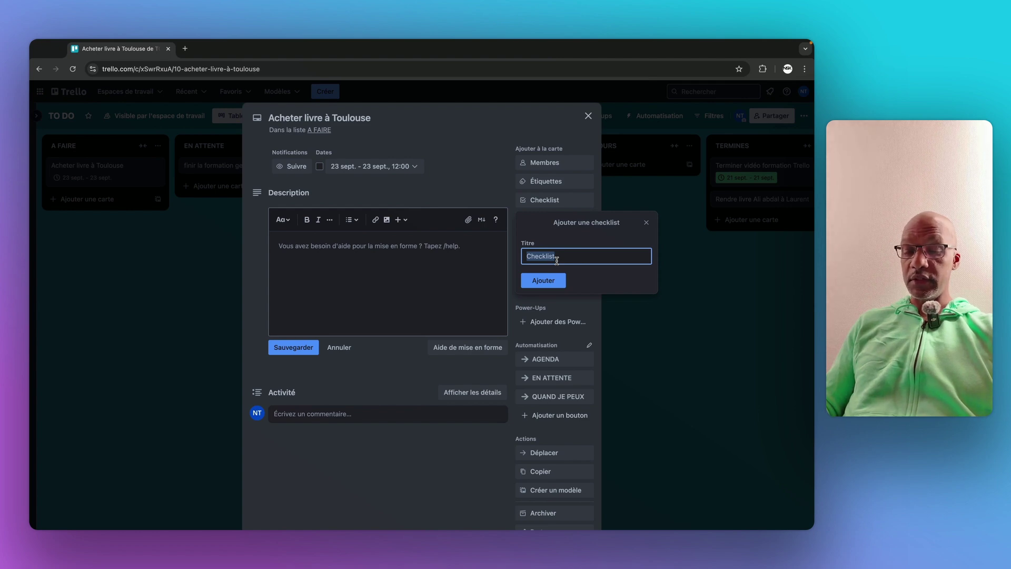
type("A faire")
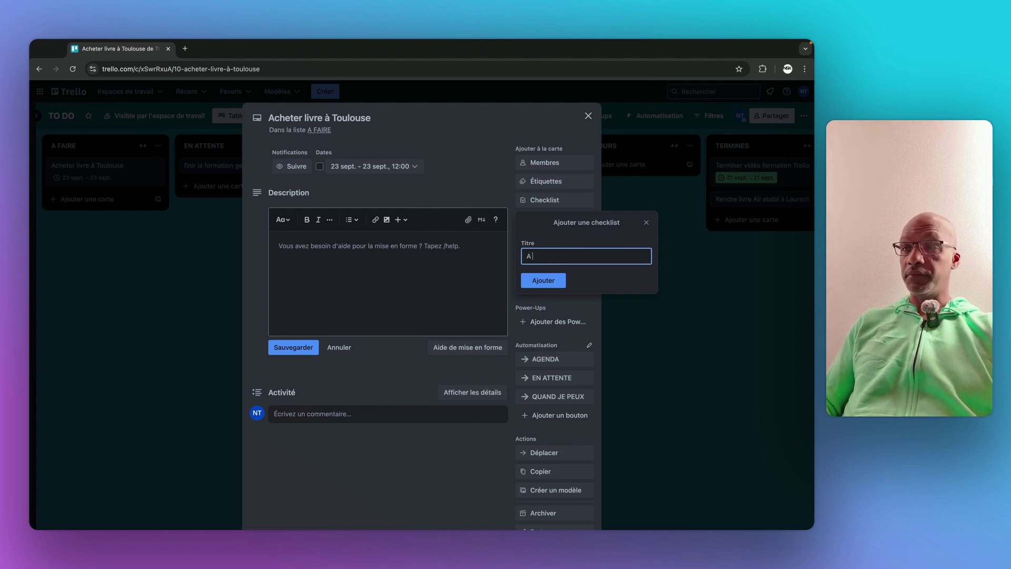
left_click(564, 284)
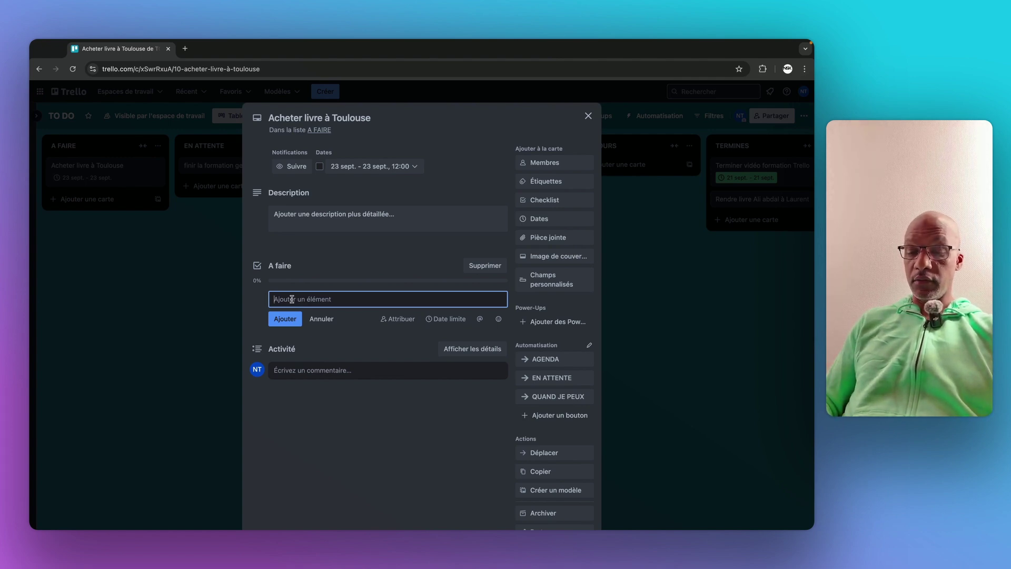
type("Rechrch")
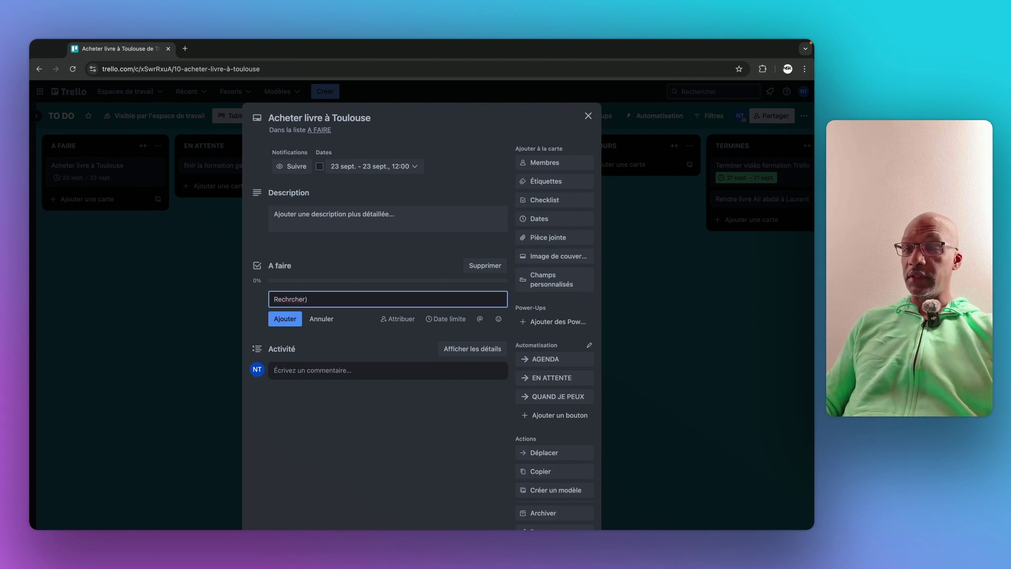
type("ercher le titre exact")
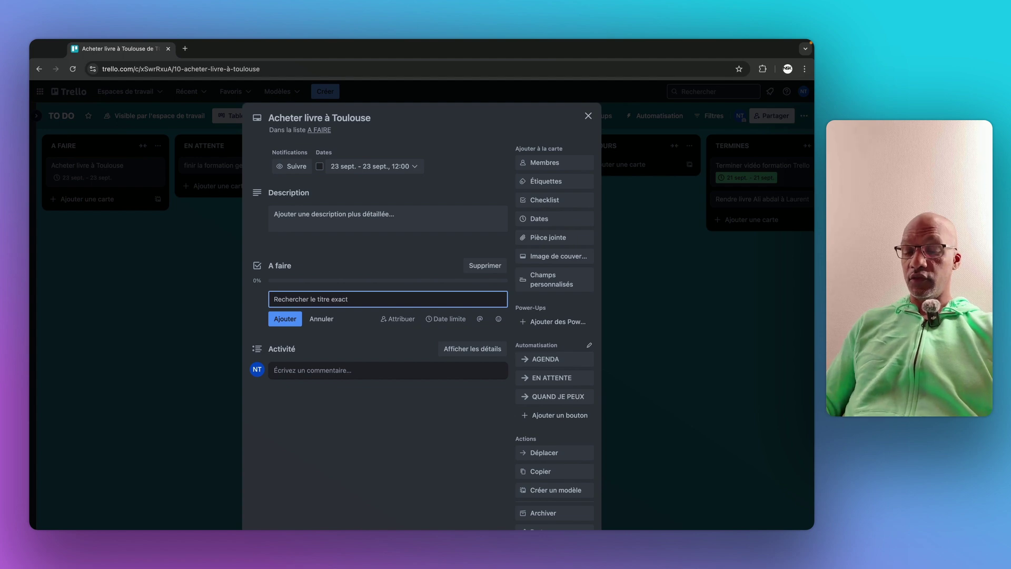
type(" du livre")
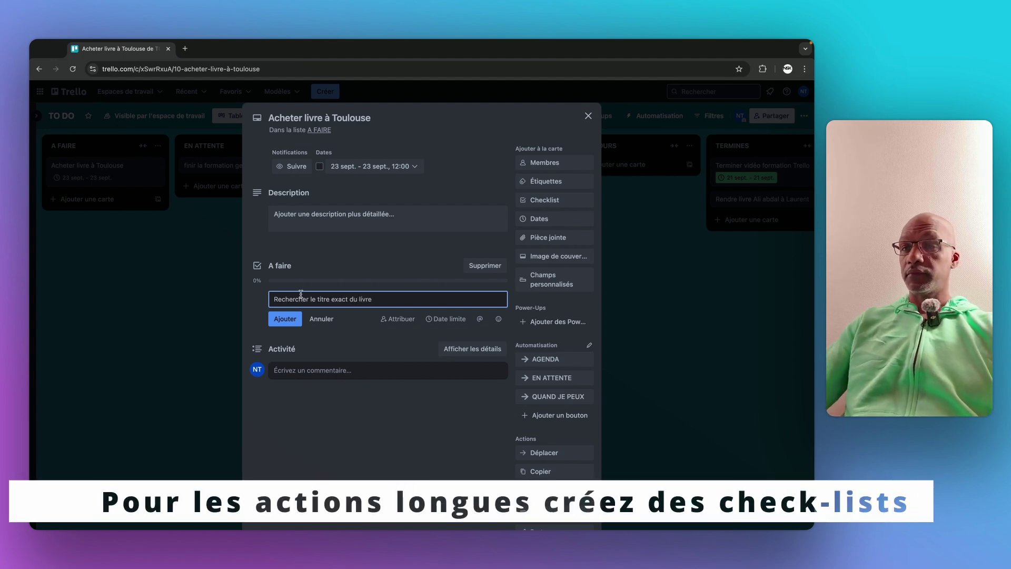
left_click(277, 320)
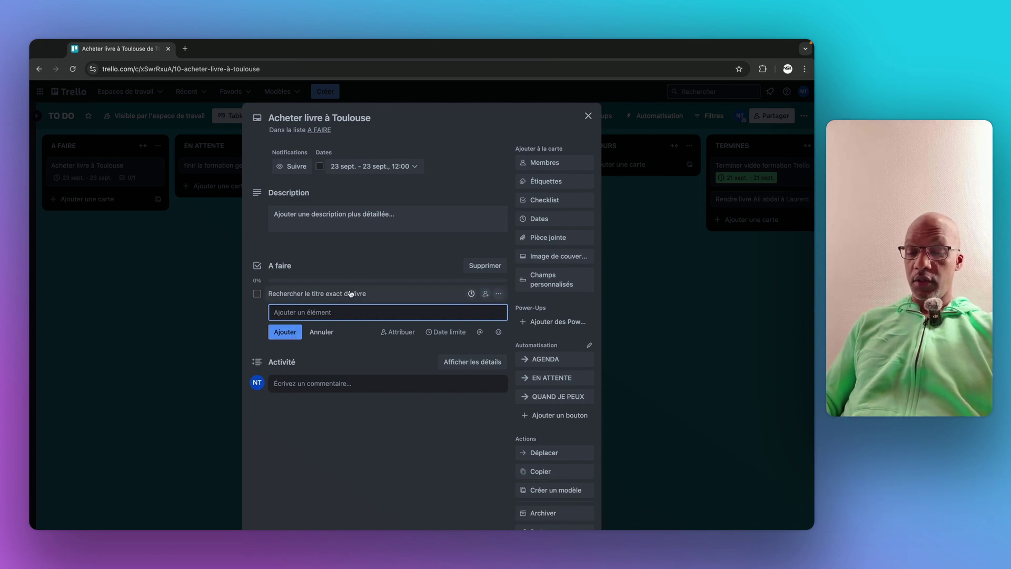
Add the item "Horaires d'ouverture" to the "A faire" checklist
type("H")
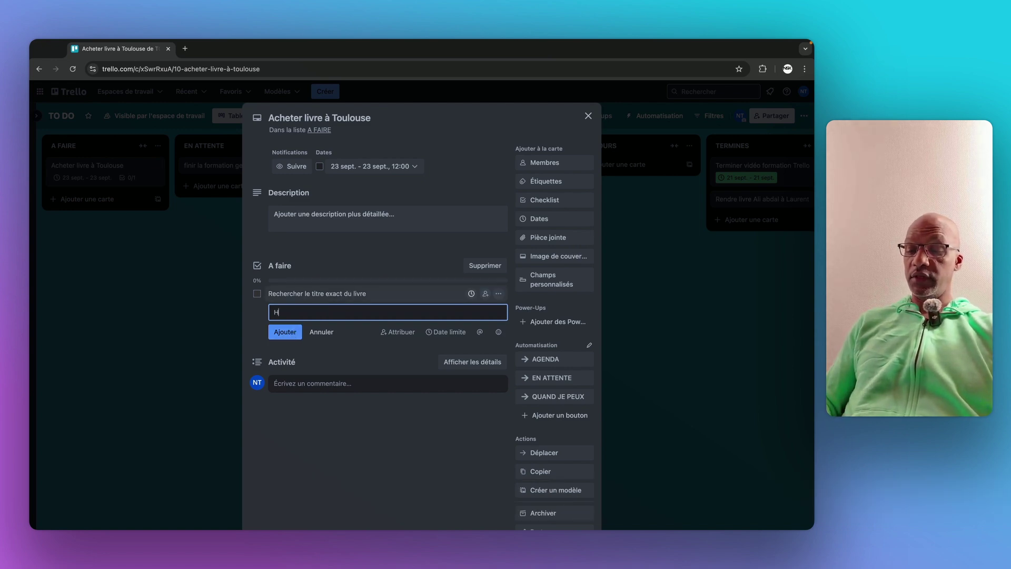
type("oraire")
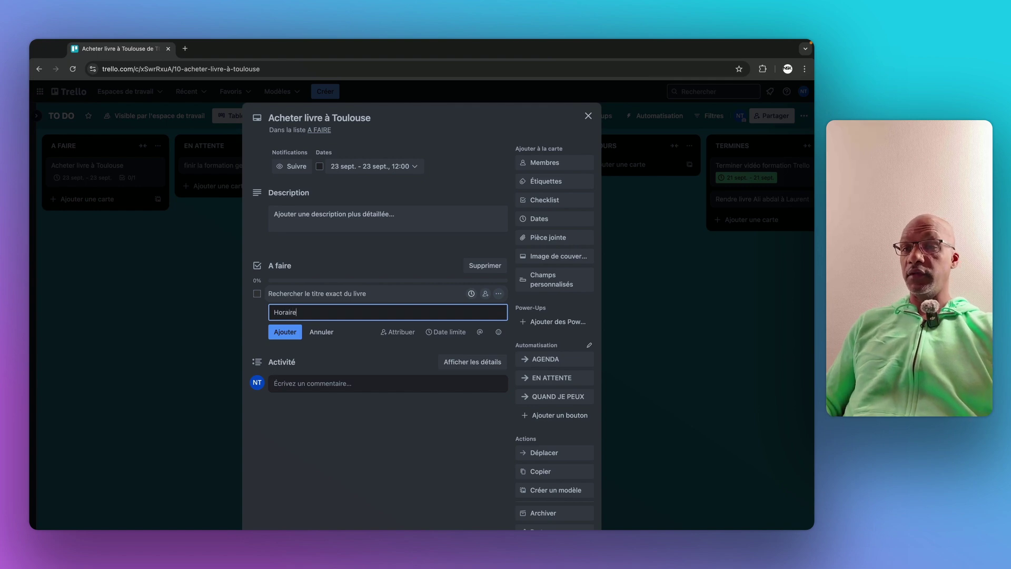
type("s d'o")
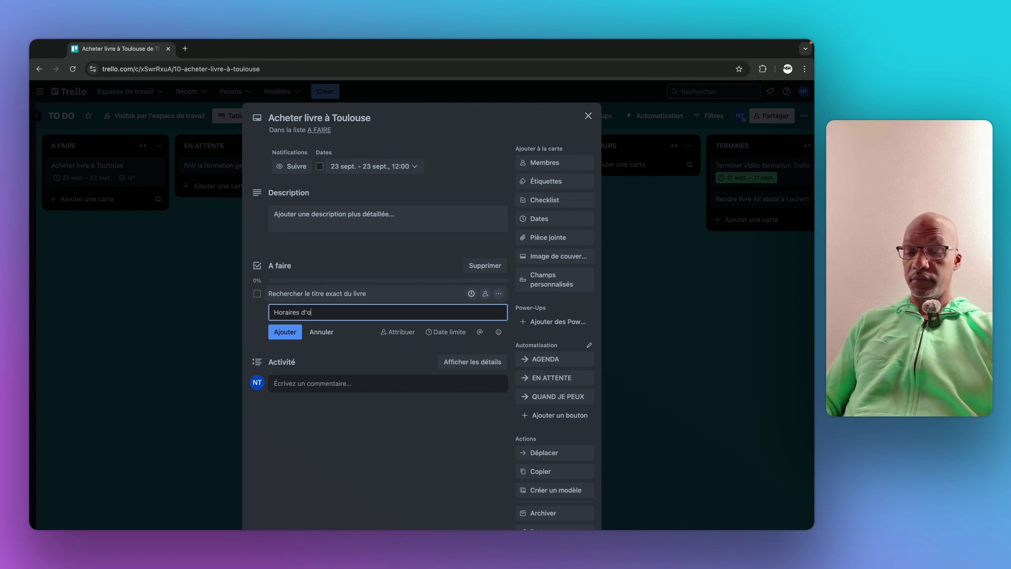
type("uverture")
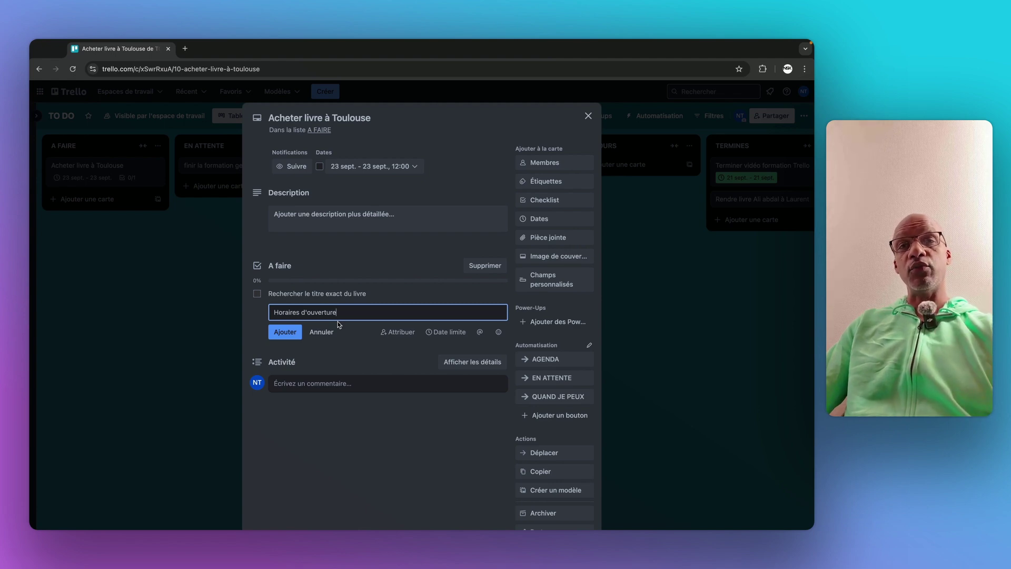
left_click(291, 333)
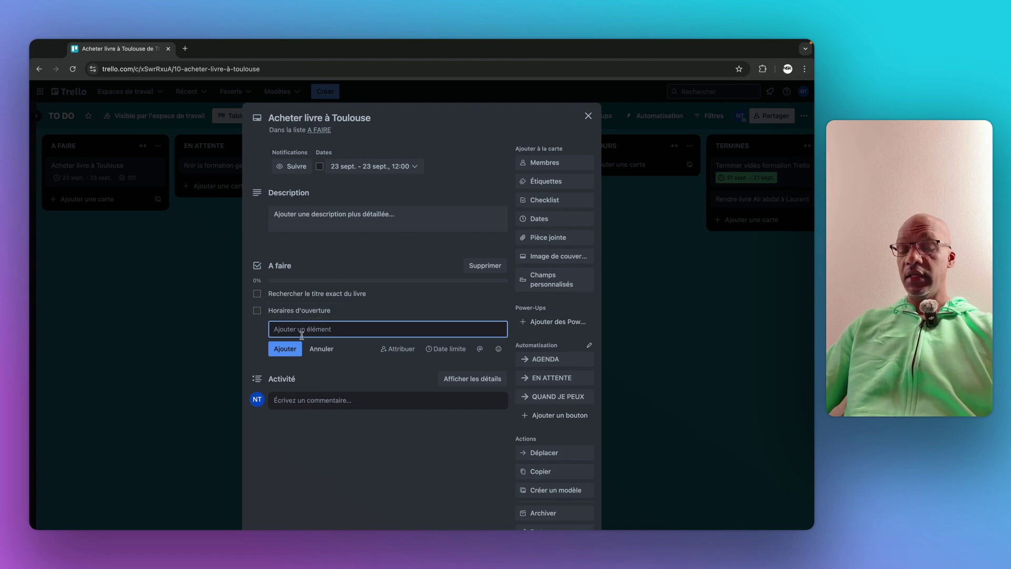
Add the items "Ticket métro" and "Achat livre" to the "A faire" checklist
type("T")
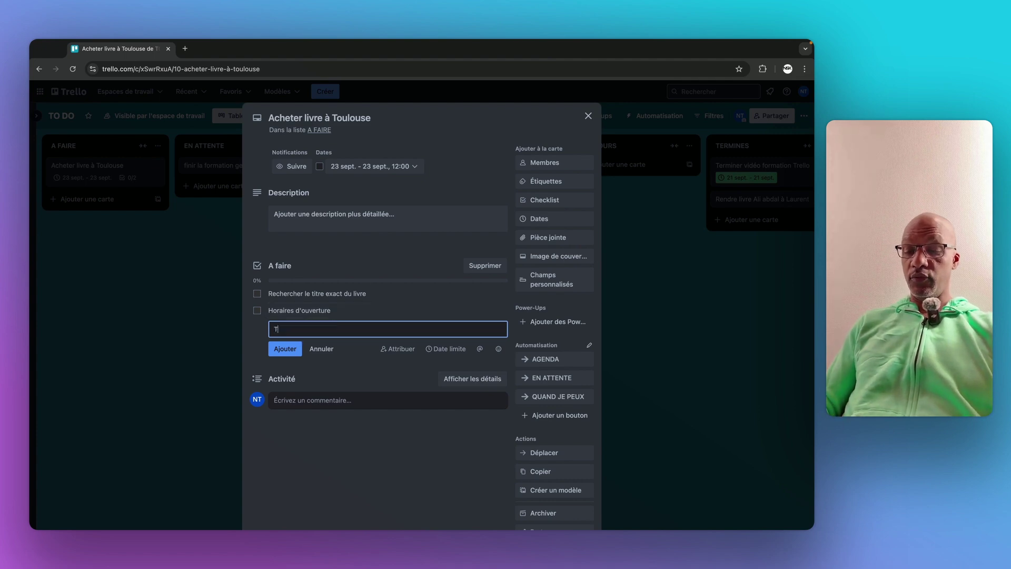
type("icket mé")
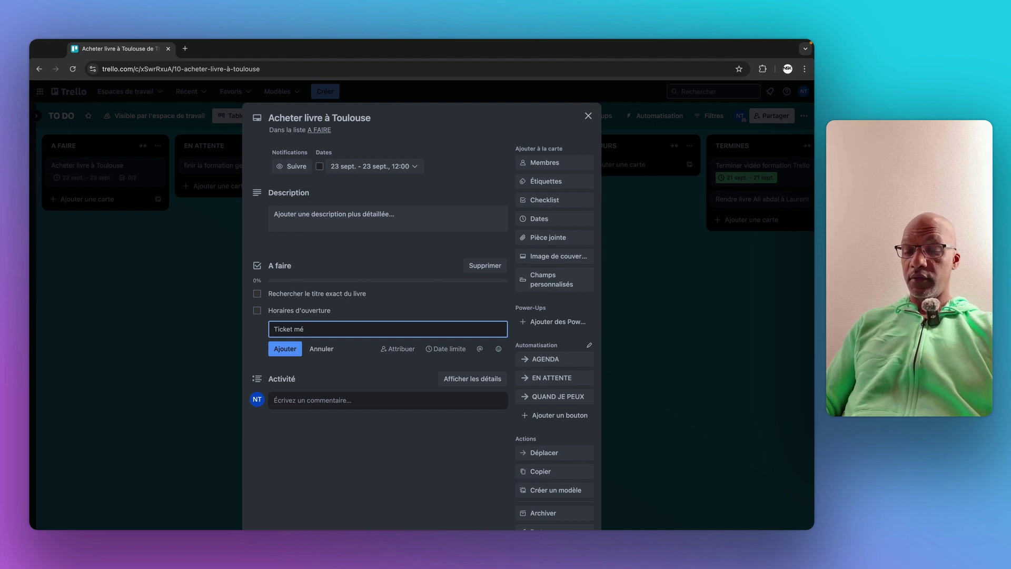
type("rro")
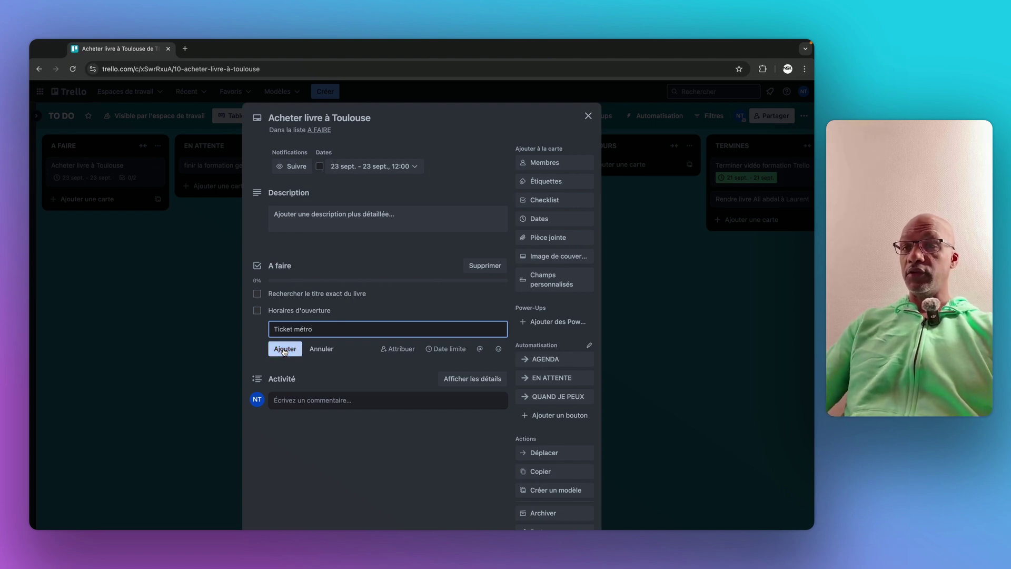
left_click(285, 349)
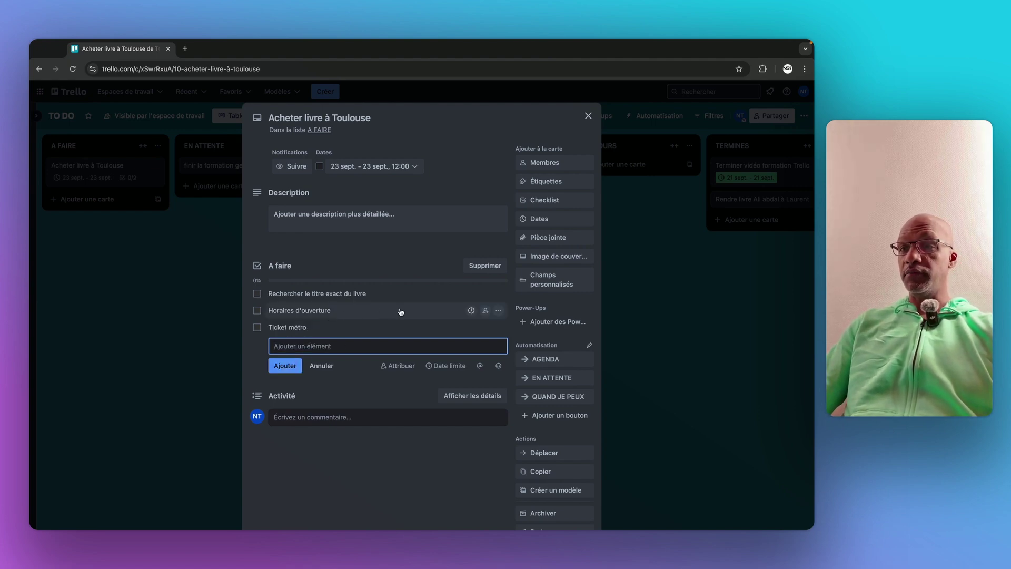
type("Ac")
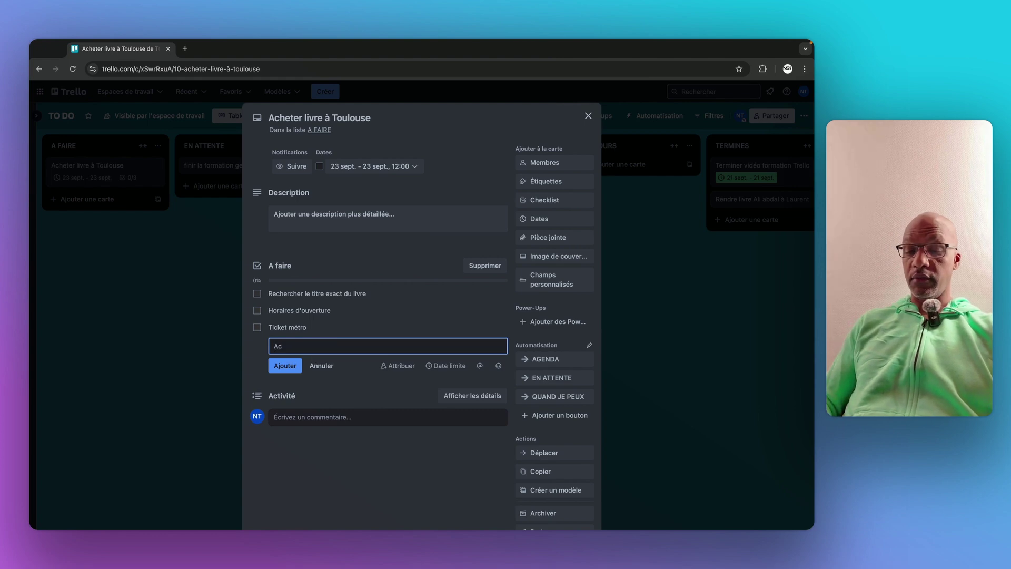
type("hat livre")
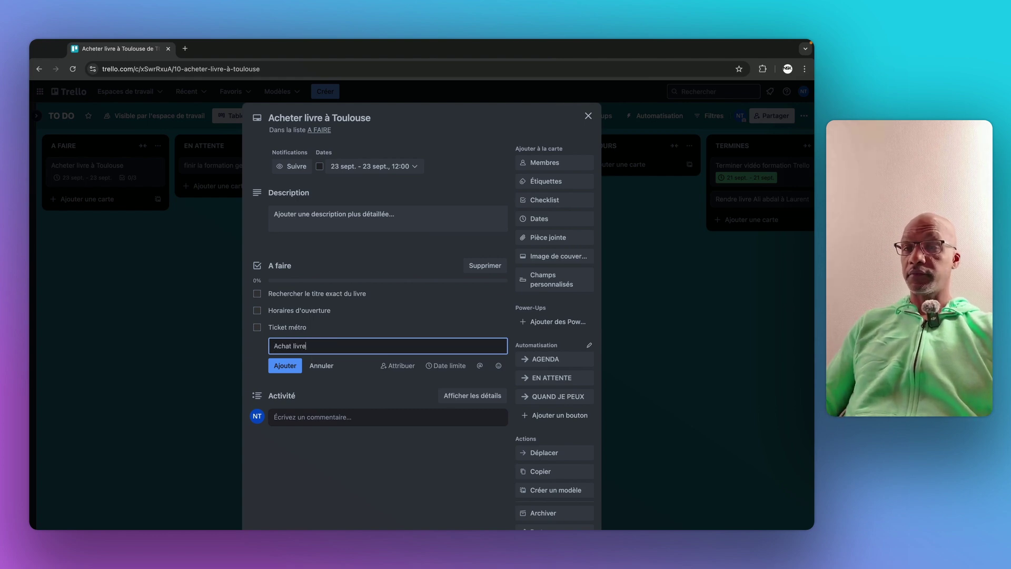
left_click(286, 371)
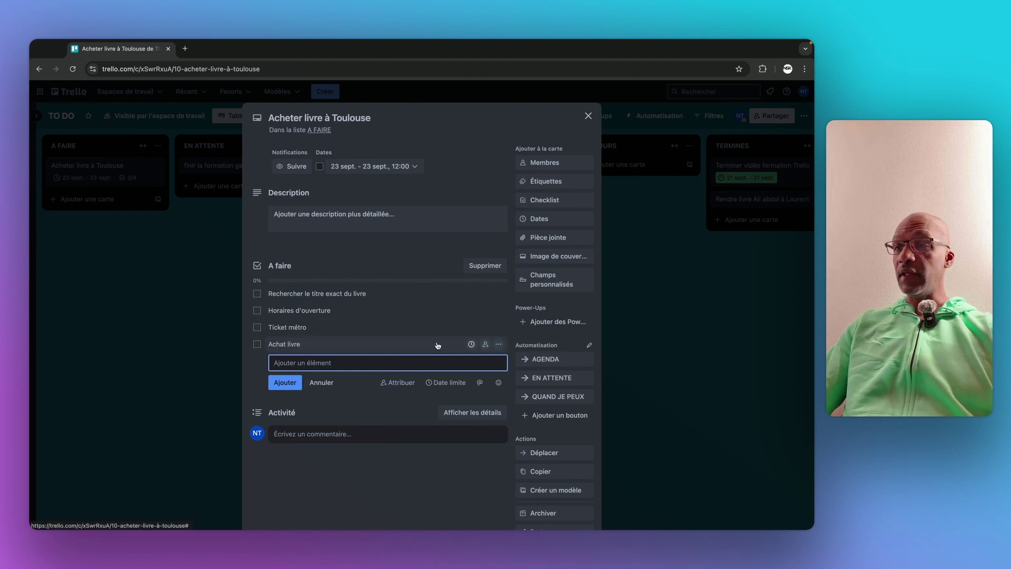
Check off "Rechercher le titre exact du livre" and "Horaires d'ouverture", and apply the red label to the card before closing it
left_click(257, 293)
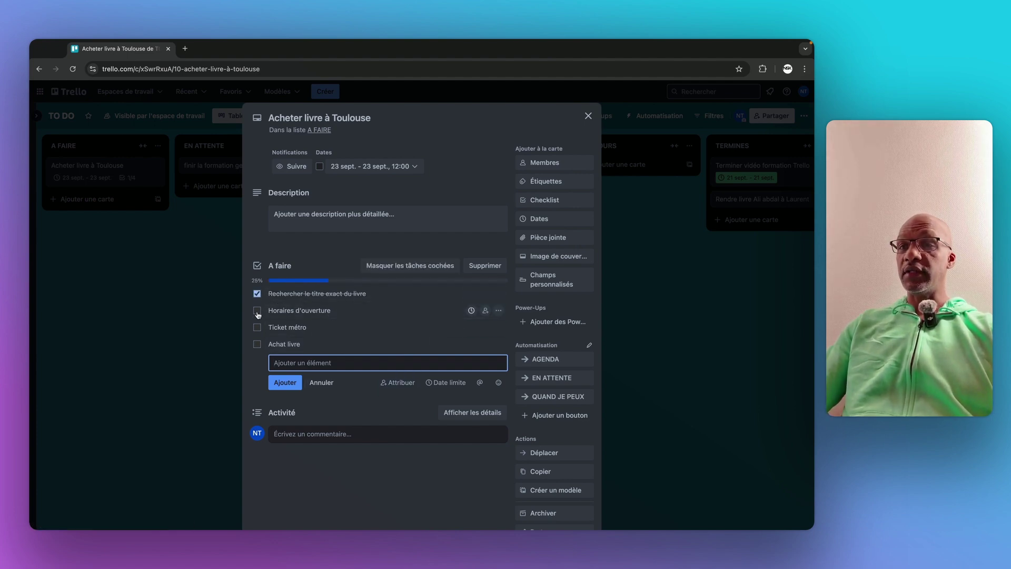
left_click(257, 310)
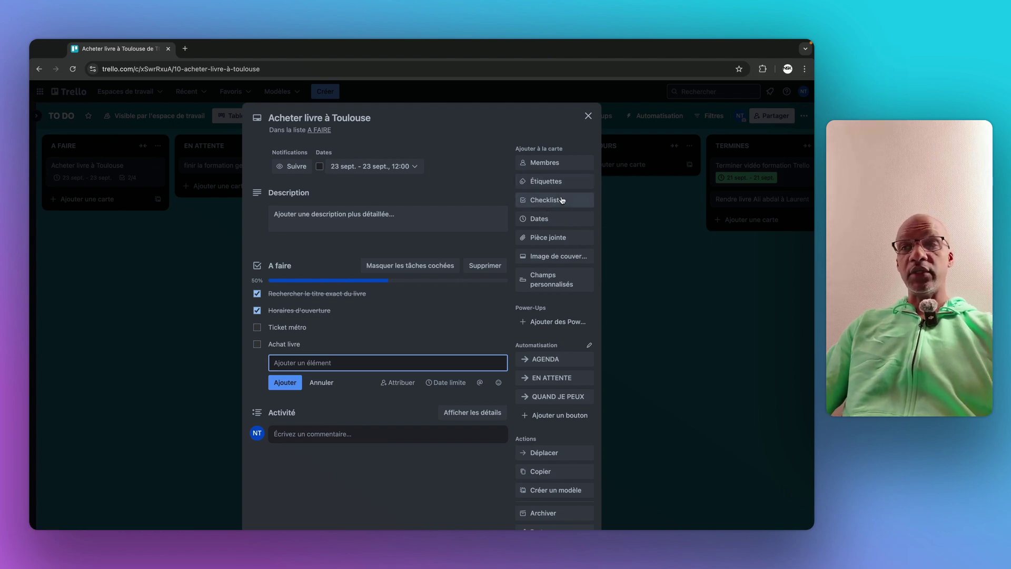
left_click(551, 185)
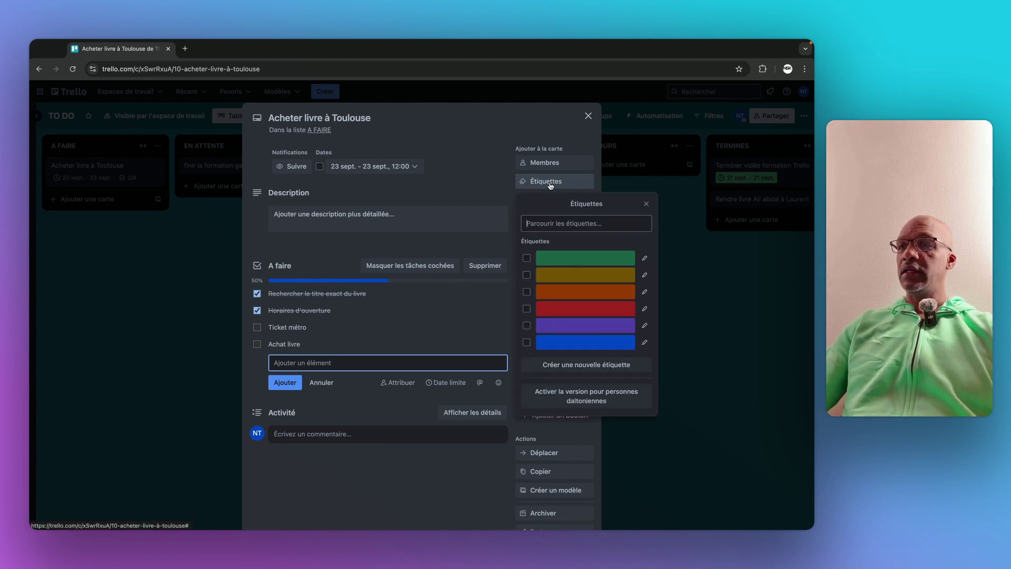
left_click(548, 311)
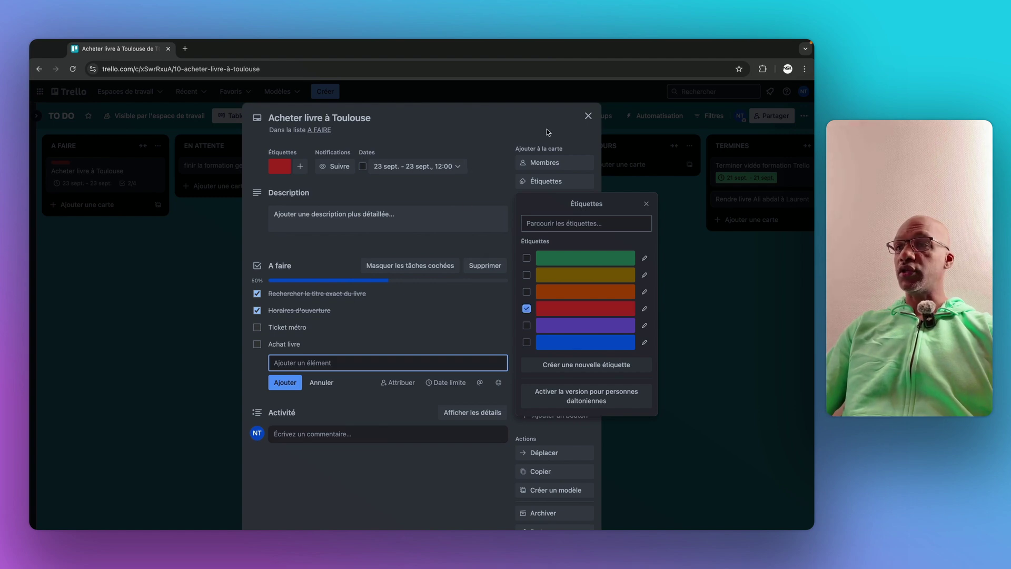
left_click(588, 116)
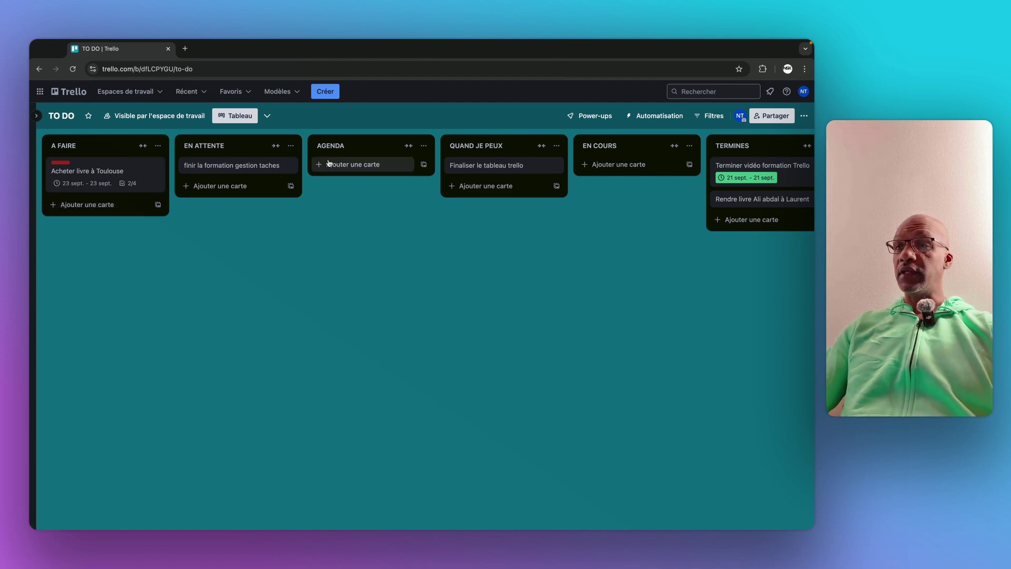
scroll(462, 245, "right", 10)
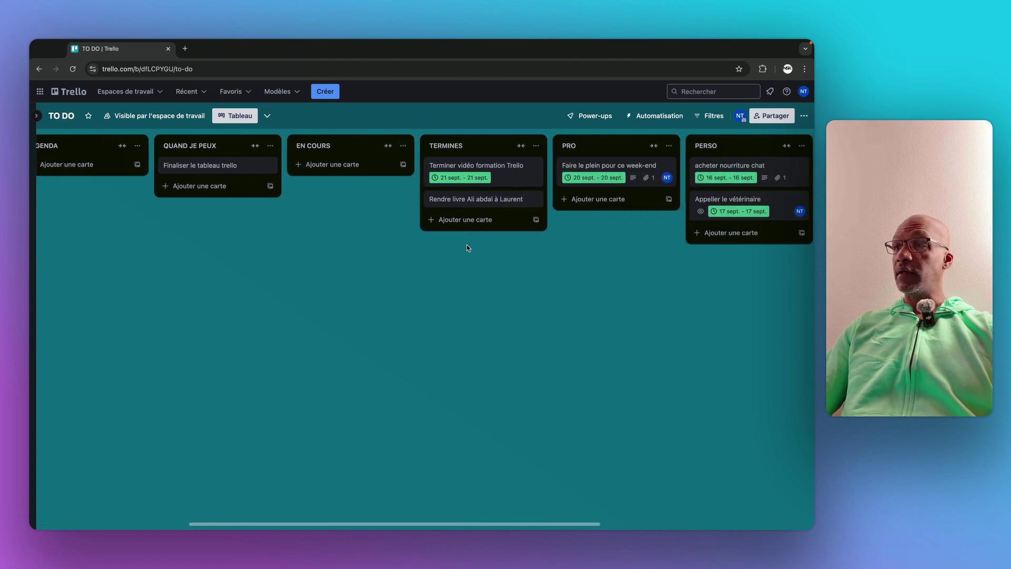
scroll(467, 246, "right", 4)
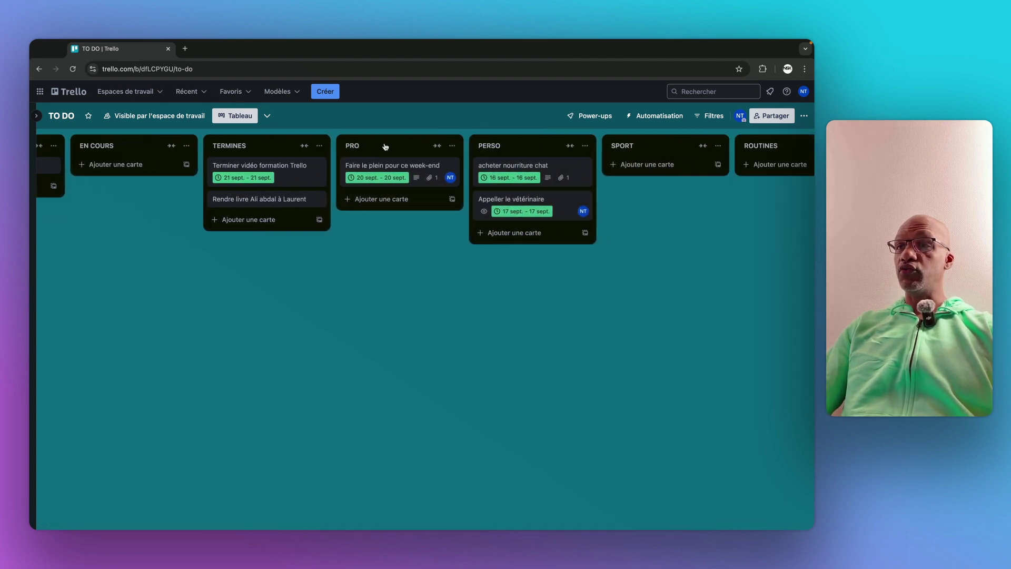
Apply the blue label to the "finir la formation gestion taches" card in the EN ATTENTE list and close the card
scroll(181, 362, "left", 15)
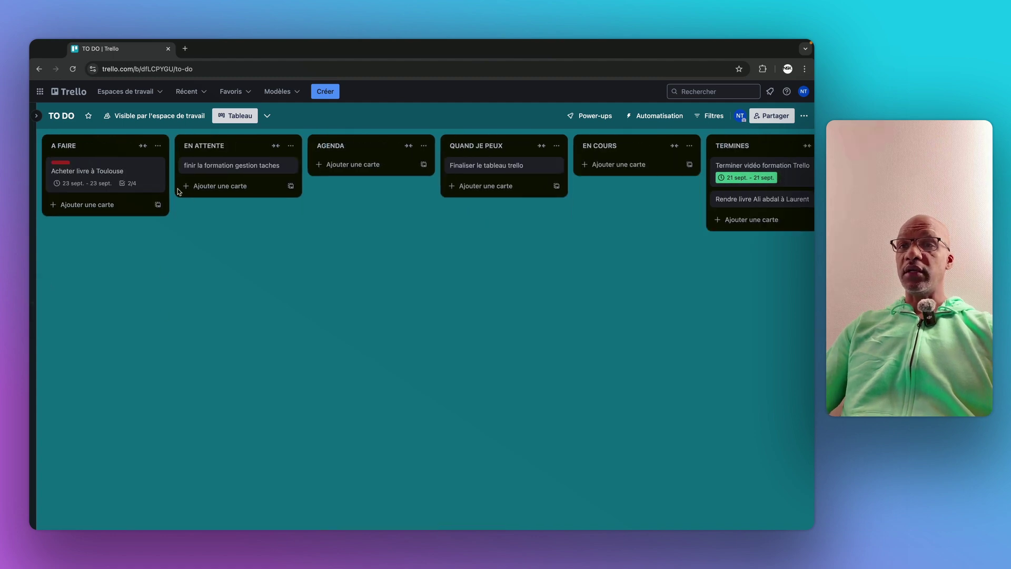
left_click(247, 165)
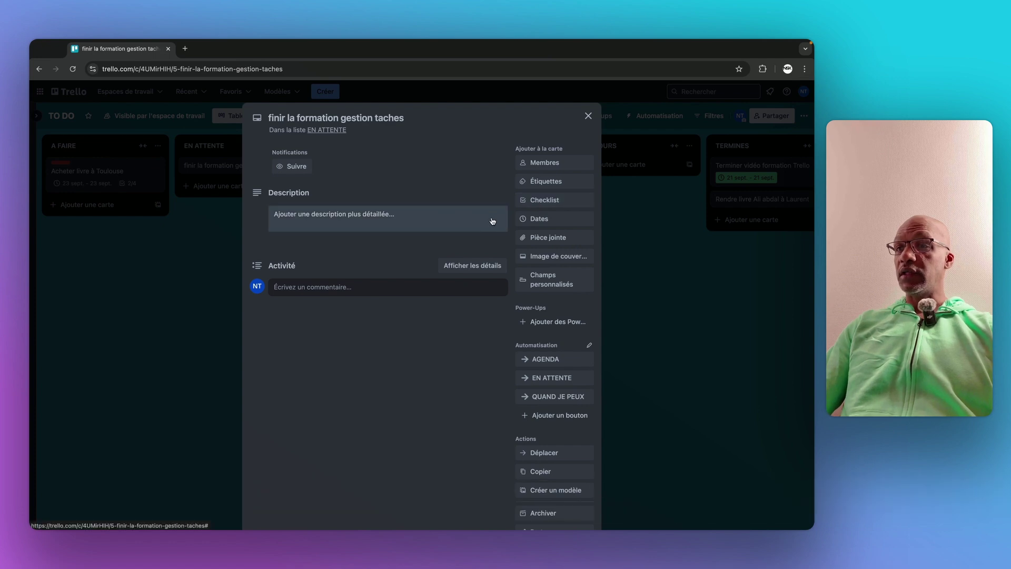
left_click(540, 182)
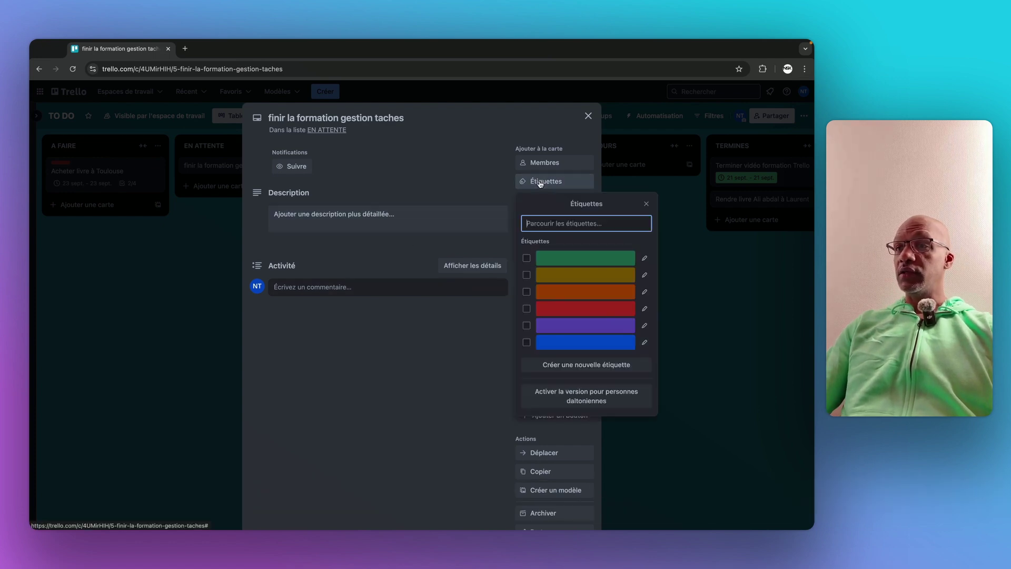
left_click(553, 344)
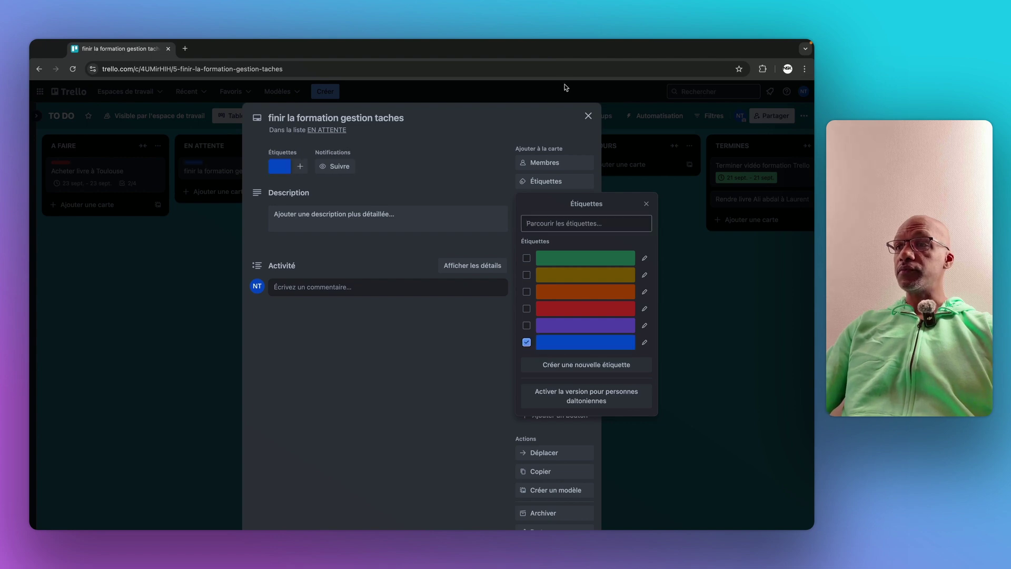
left_click(588, 116)
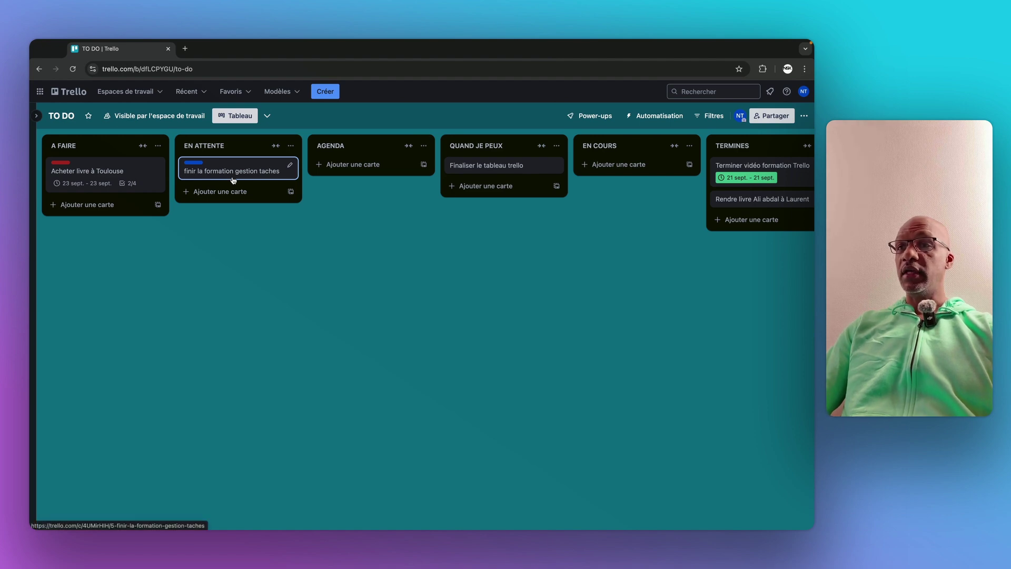
Review the completed cards in the TERMINES, PRO and PERSO lists and the blue-labelled card in EN ATTENTE
scroll(340, 257, "right", 10)
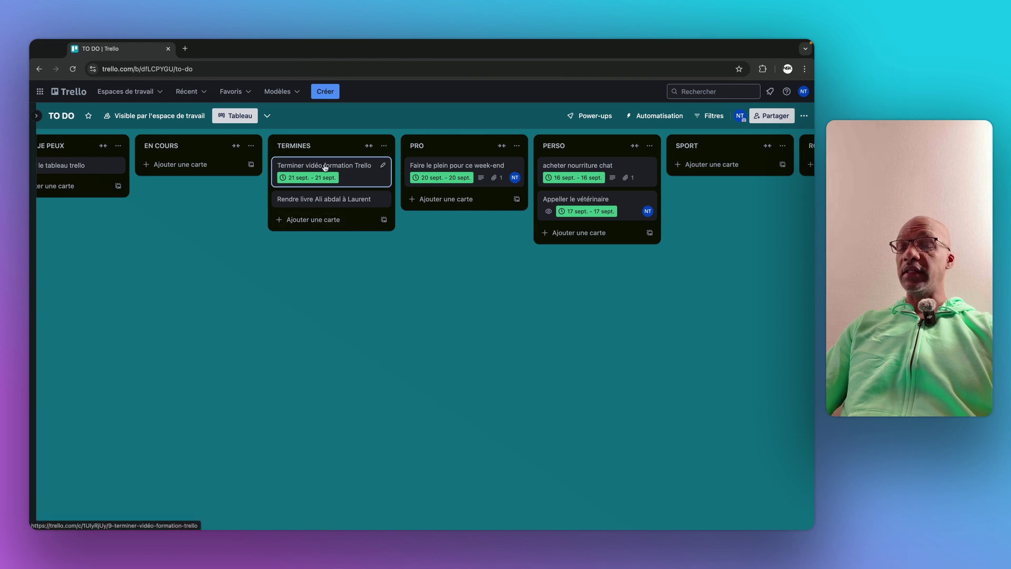
scroll(469, 289, "right", 2)
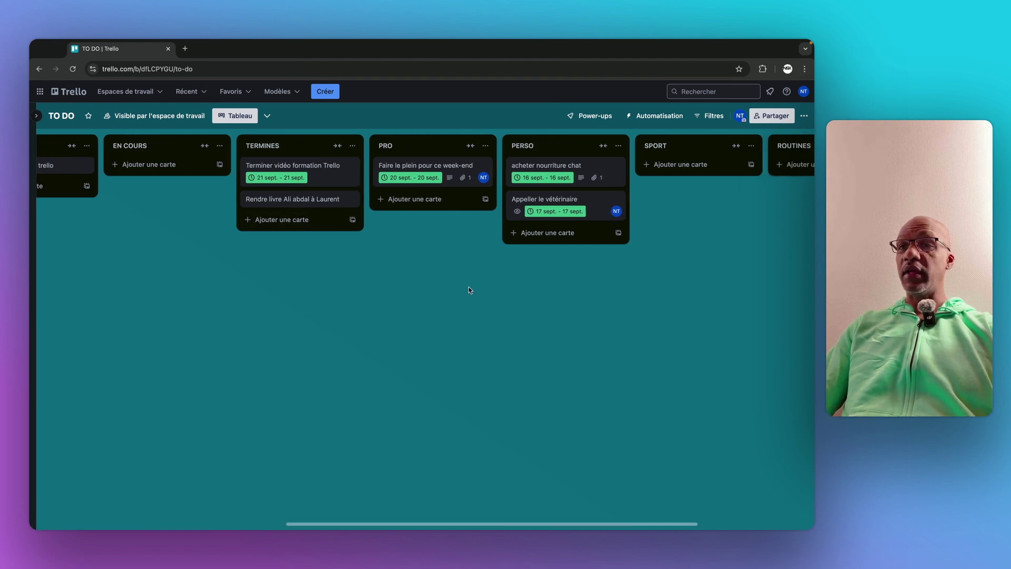
scroll(469, 290, "right", 3)
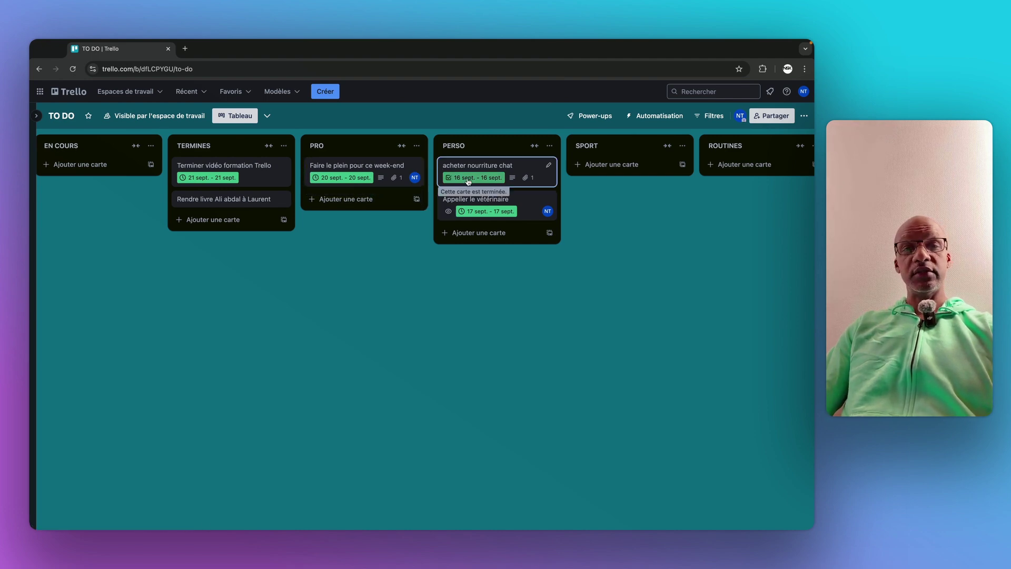
scroll(296, 292, "left", 4)
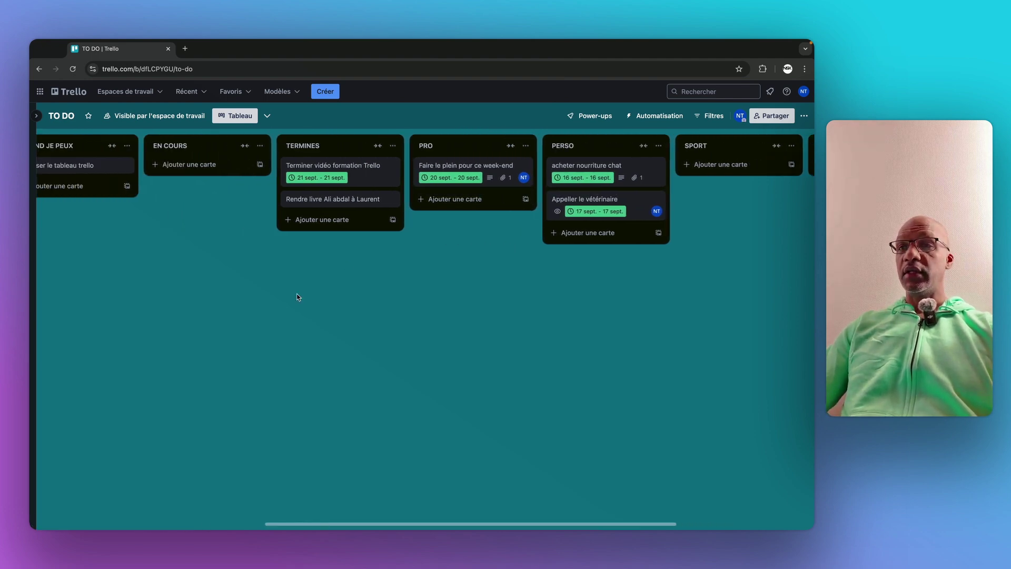
scroll(296, 297, "left", 10)
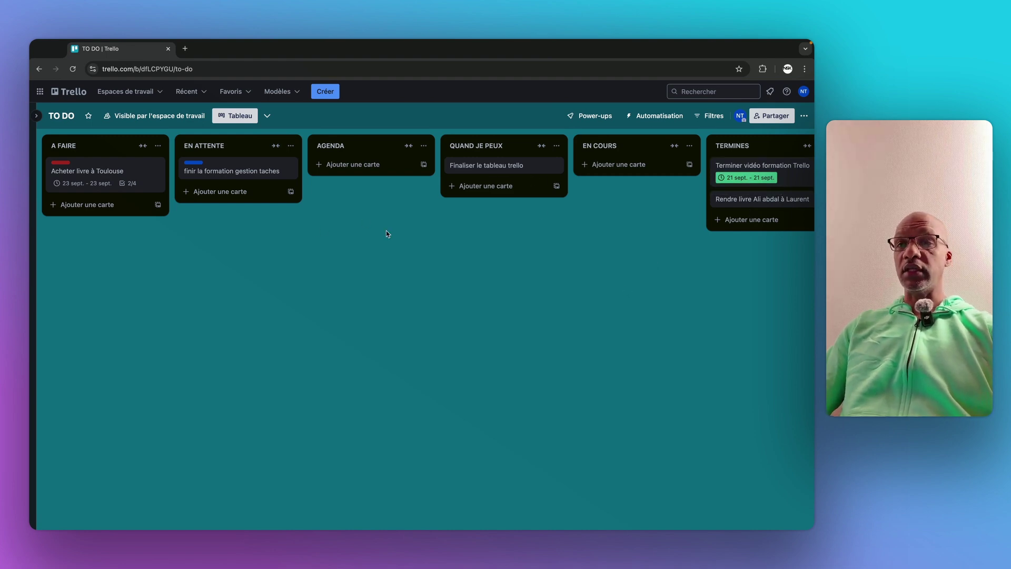
left_click(212, 172)
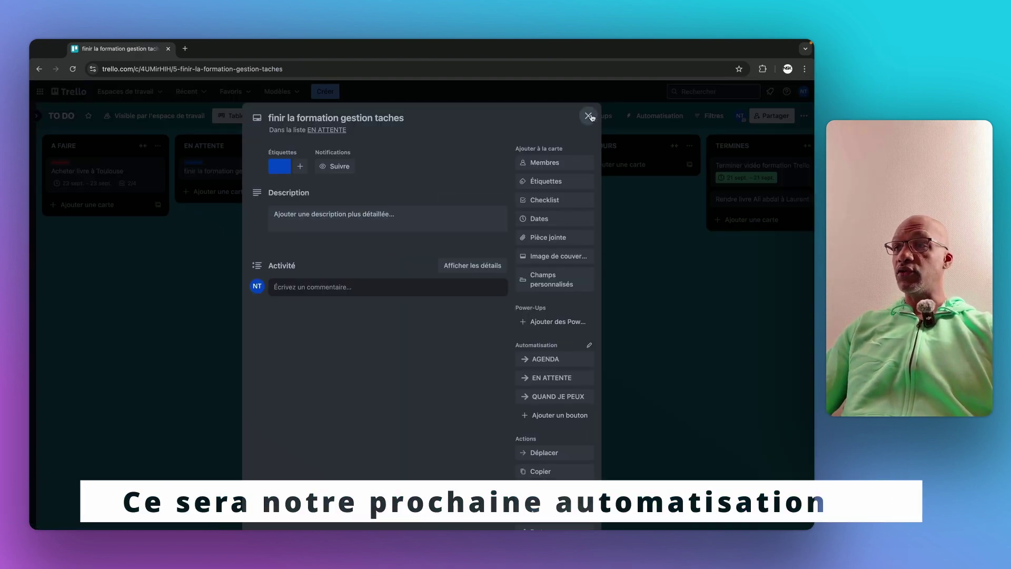
left_click(588, 116)
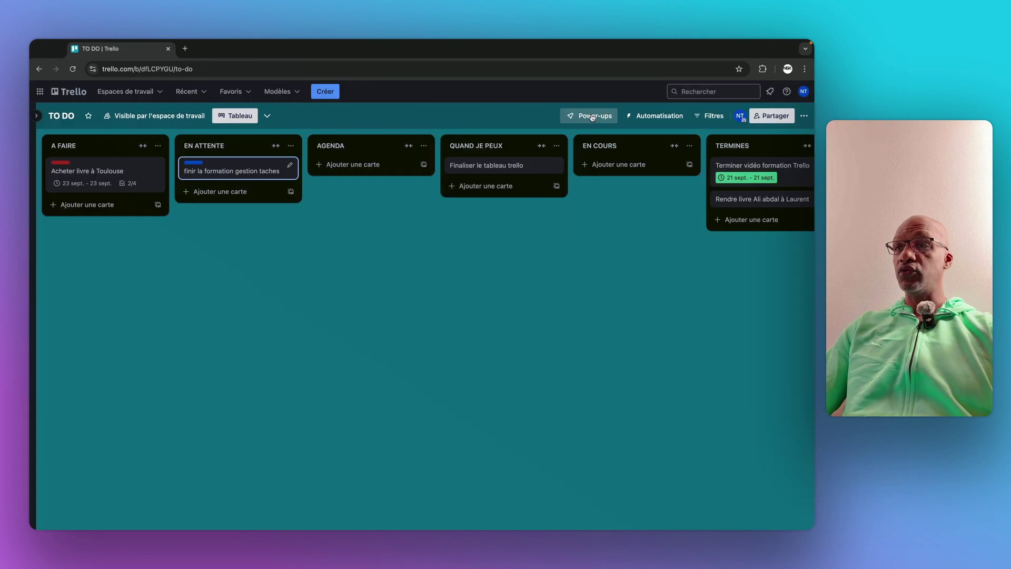
scroll(314, 236, "left", 5)
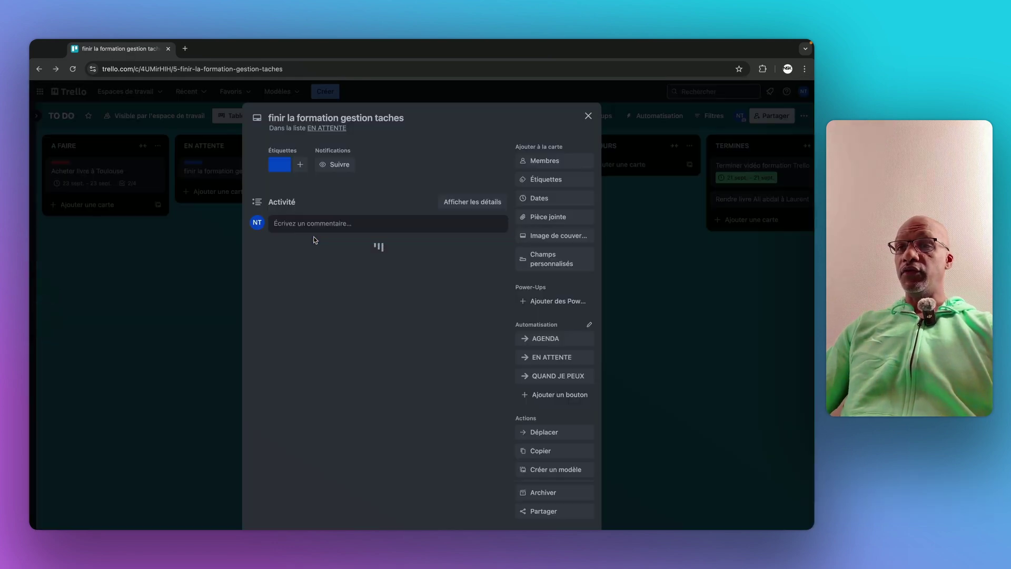
left_click(588, 116)
scroll(504, 263, "right", 5)
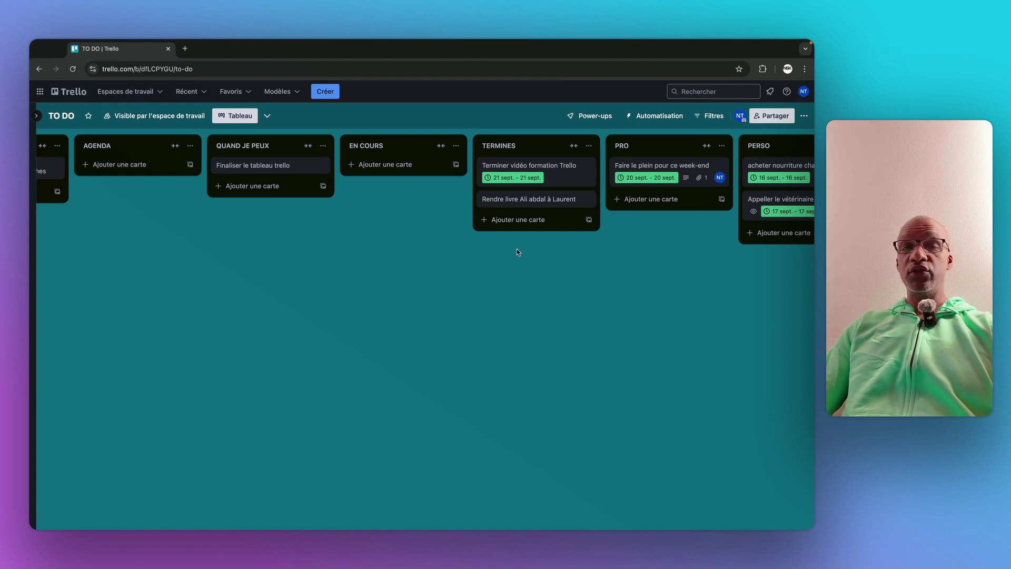
scroll(516, 249, "right", 5)
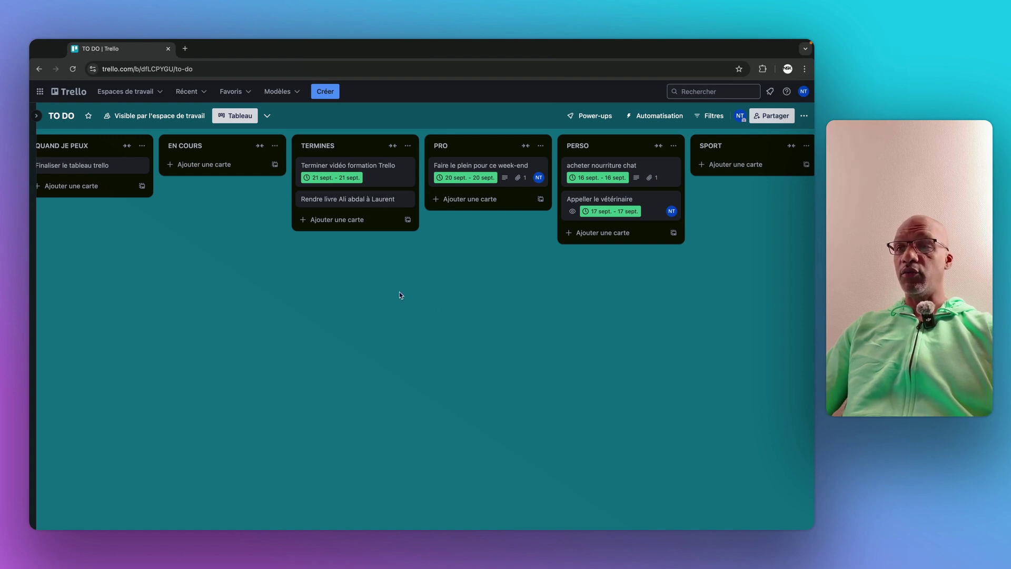
scroll(389, 305, "left", 3)
scroll(386, 310, "left", 5)
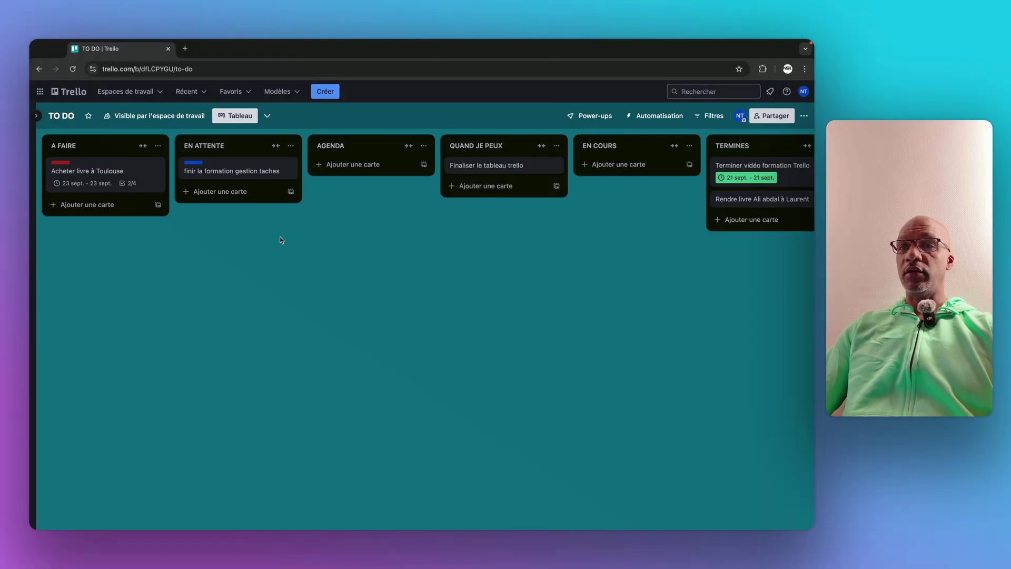
Set both the start date and the due date of "finir la formation gestion taches" to 21/09/2024
left_click(226, 171)
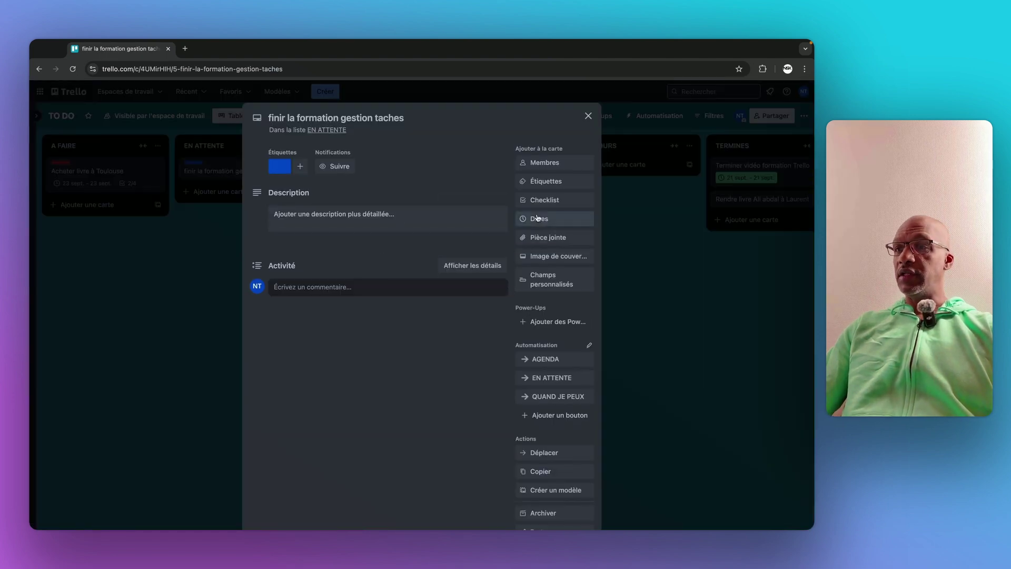
left_click(536, 223)
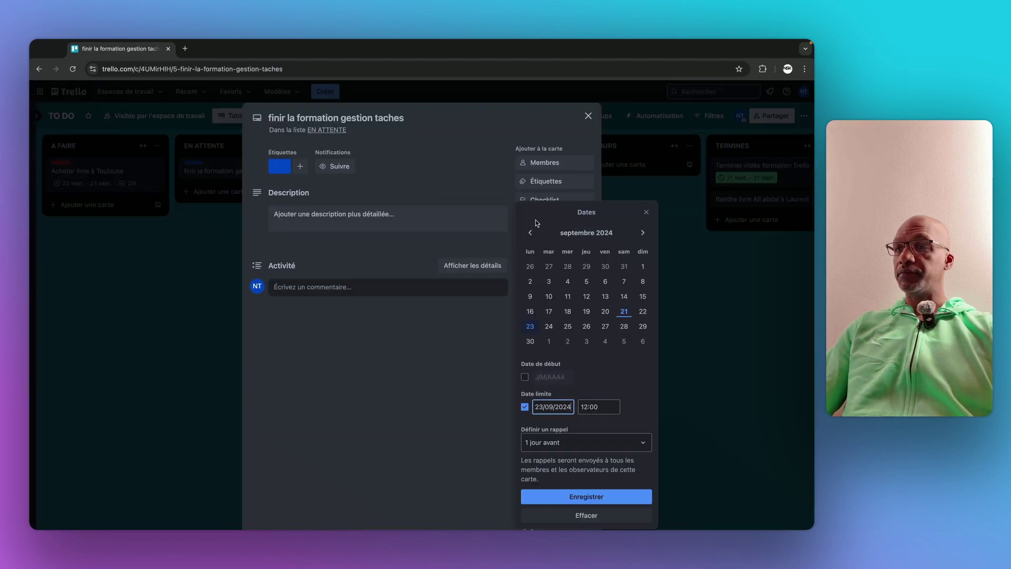
left_click(625, 311)
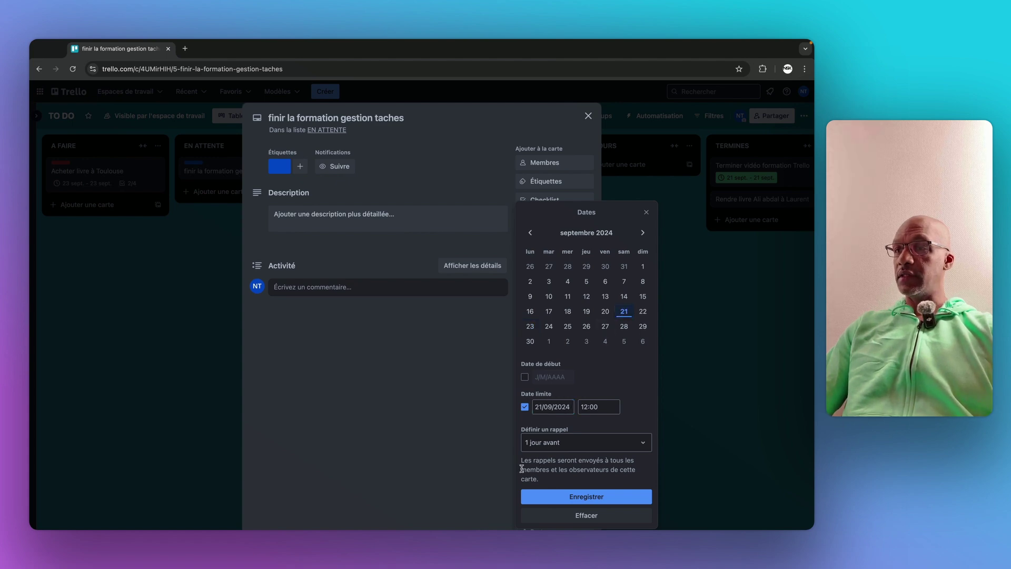
left_click(525, 378)
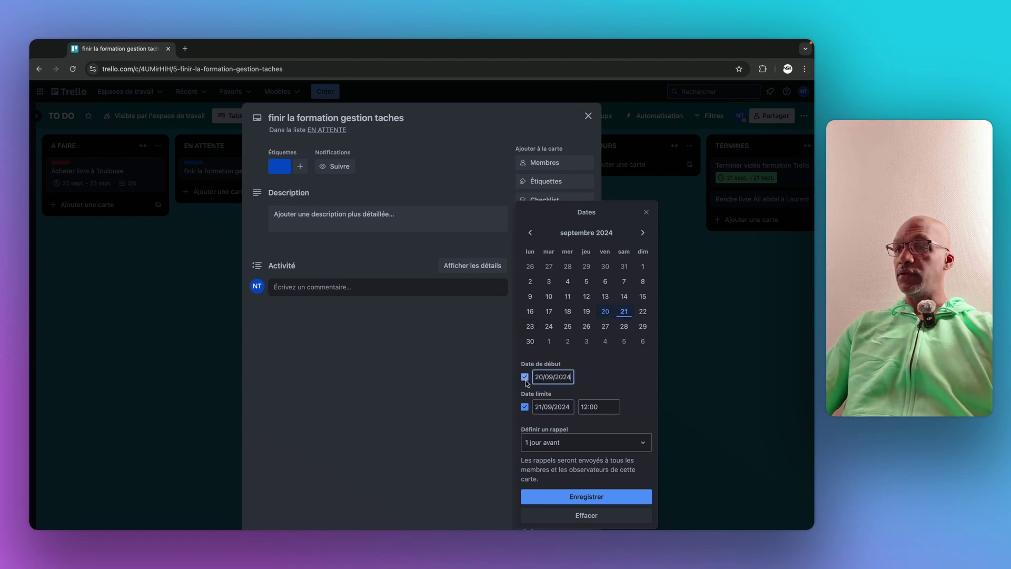
left_click(623, 313)
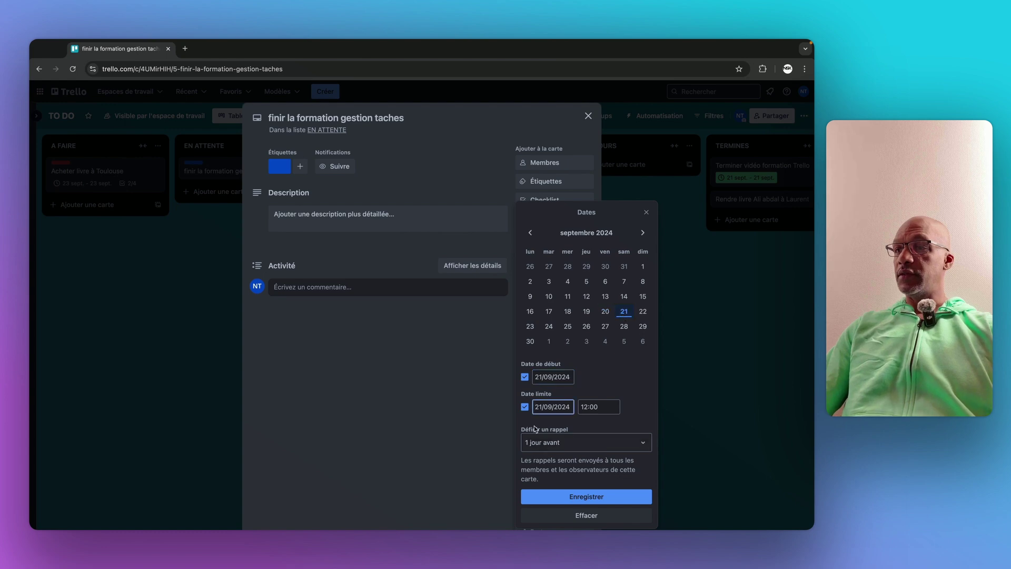
Set the due time to 22:00, save the dates, and send the card to the AGENDA list before closing it
left_click(603, 410)
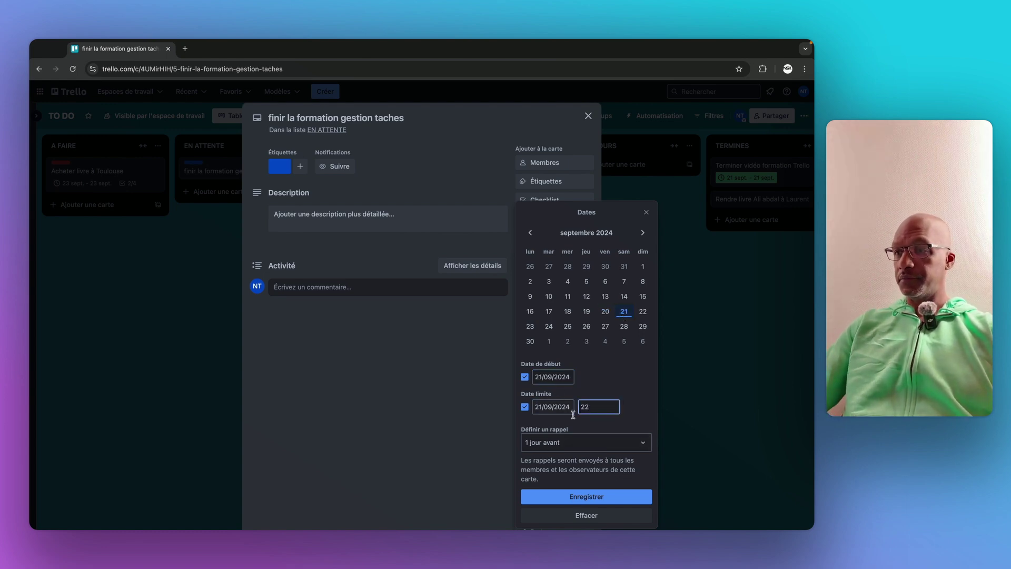
type("22")
left_click(608, 497)
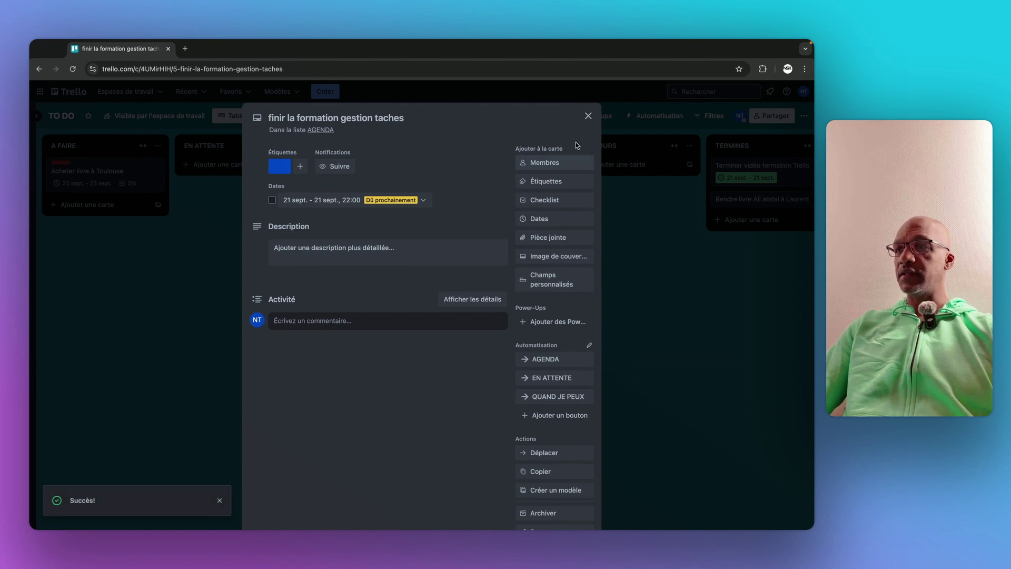
left_click(588, 116)
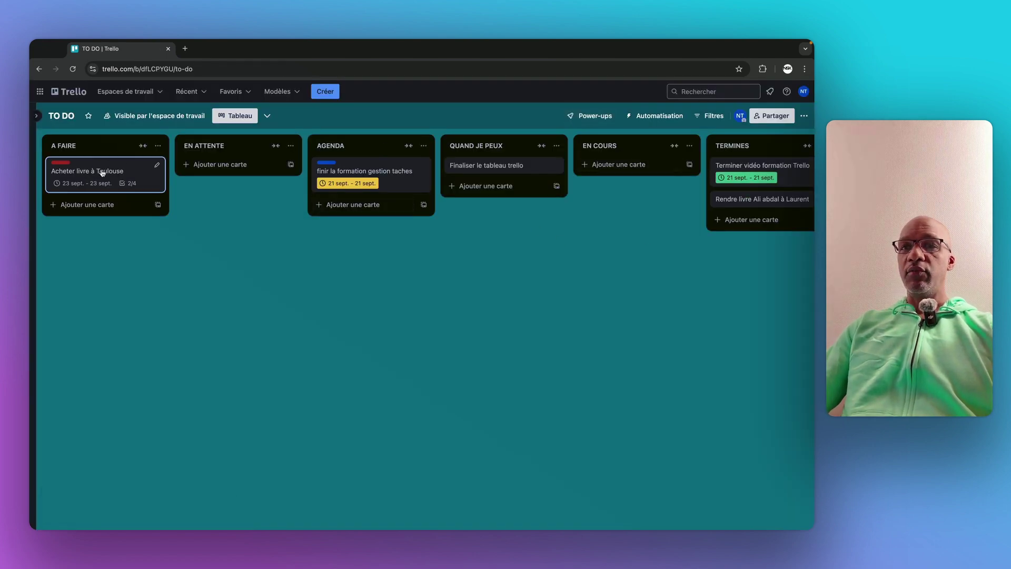
Move the "Acheter livre à Toulouse" card from A FAIRE to the top of the AGENDA list using its card automation
left_click(133, 172)
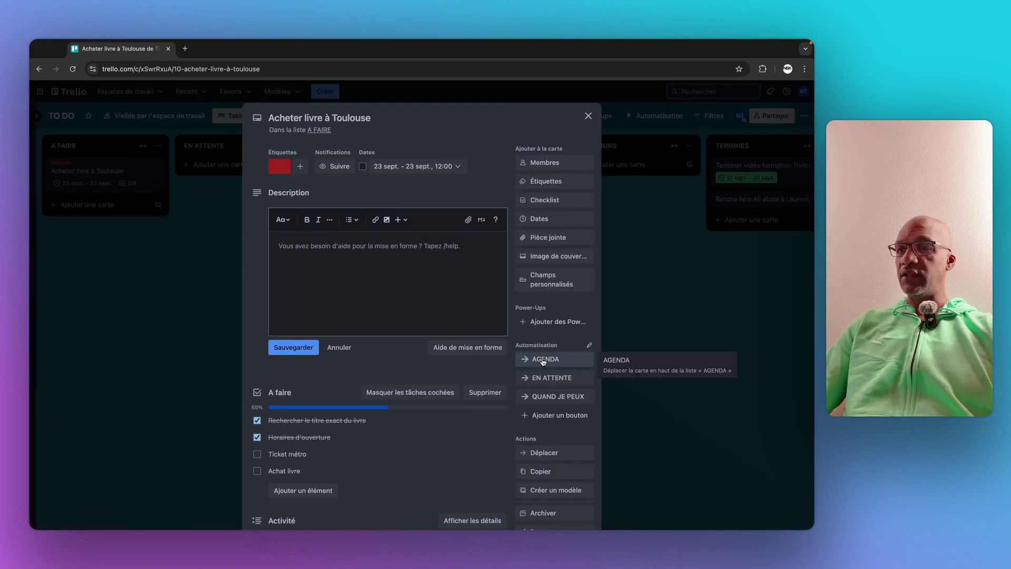
left_click(587, 122)
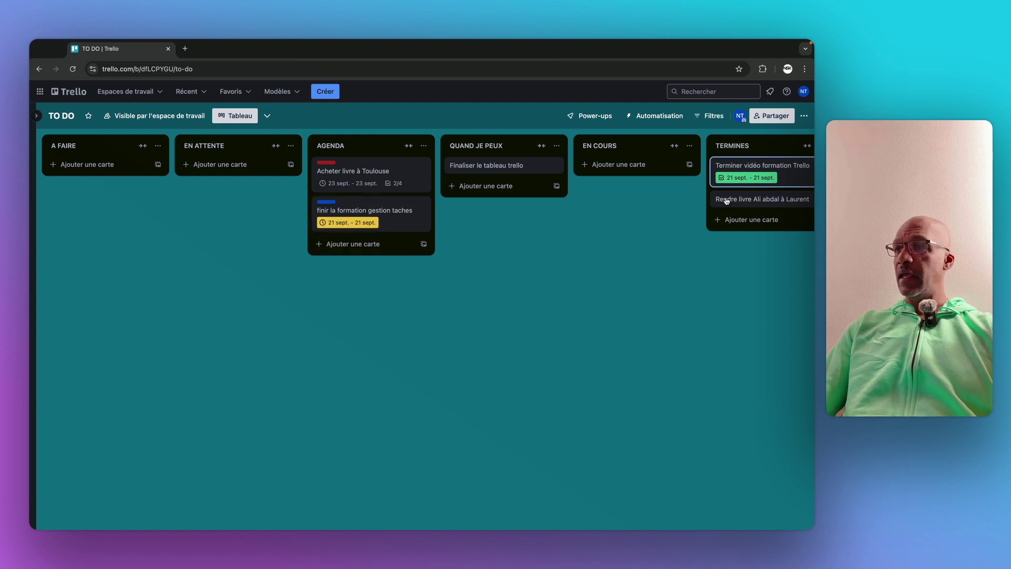
Examine the label and dates of the "finir la formation gestion taches" card in the AGENDA list
scroll(587, 288, "right", 1)
scroll(588, 288, "right", 10)
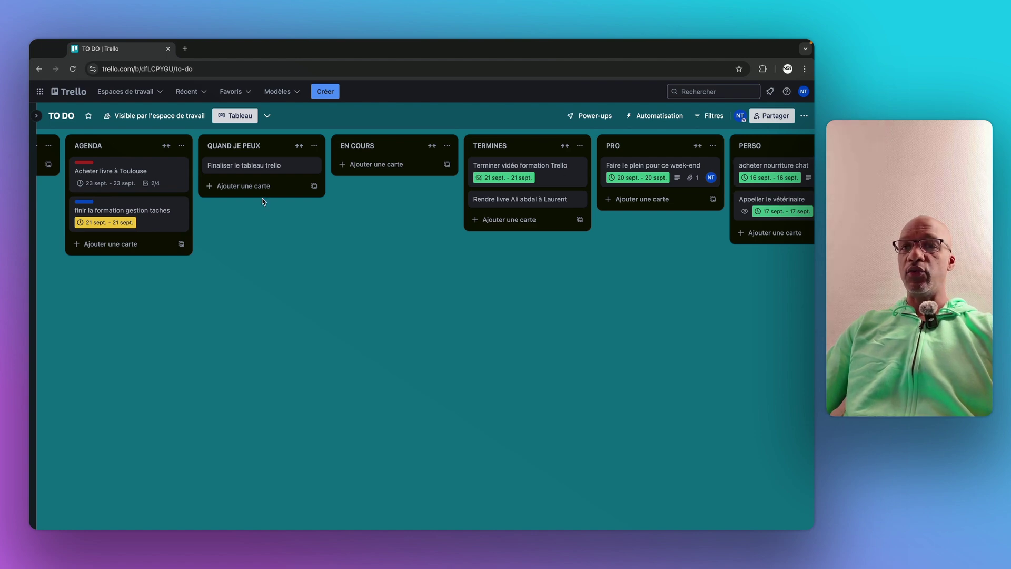
left_click(143, 212)
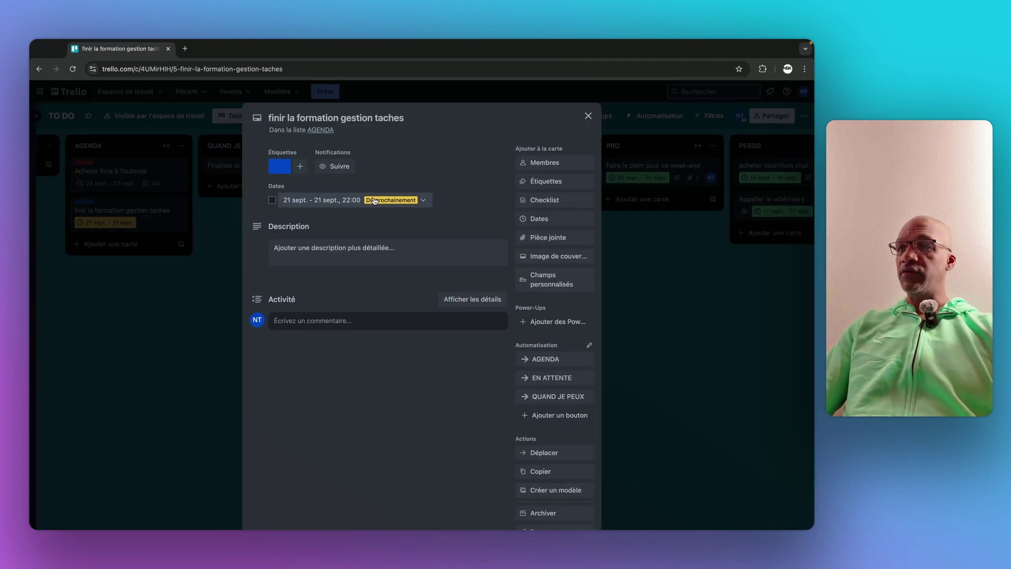
left_click(589, 116)
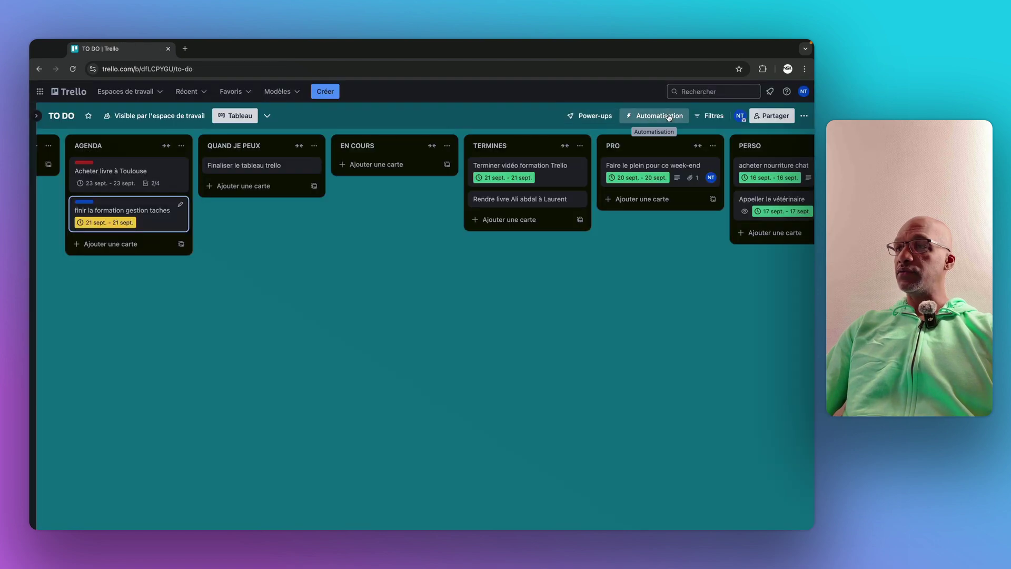
Create a new automation rule for the board and start adding its trigger
left_click(668, 116)
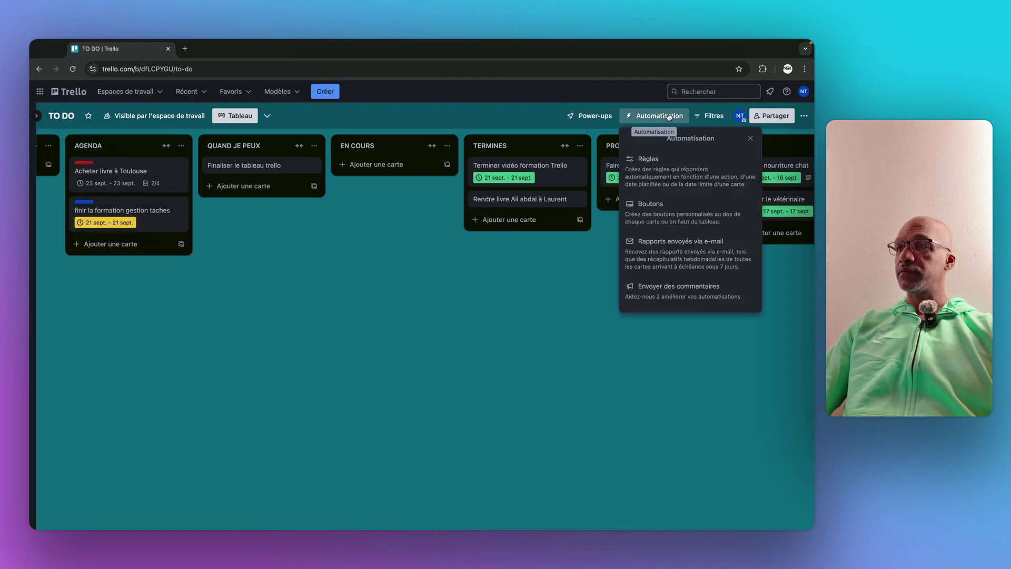
left_click(655, 179)
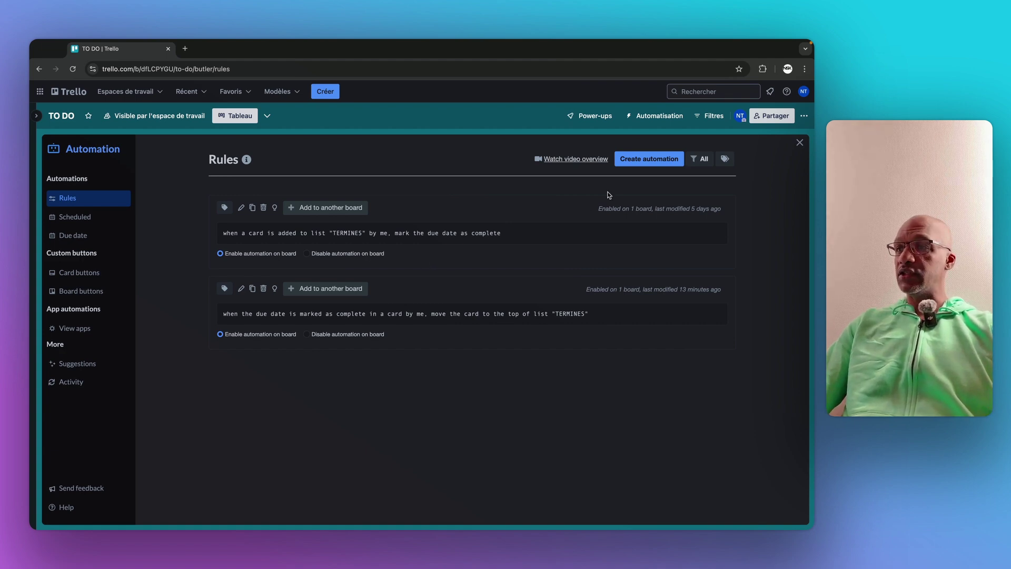
left_click(632, 167)
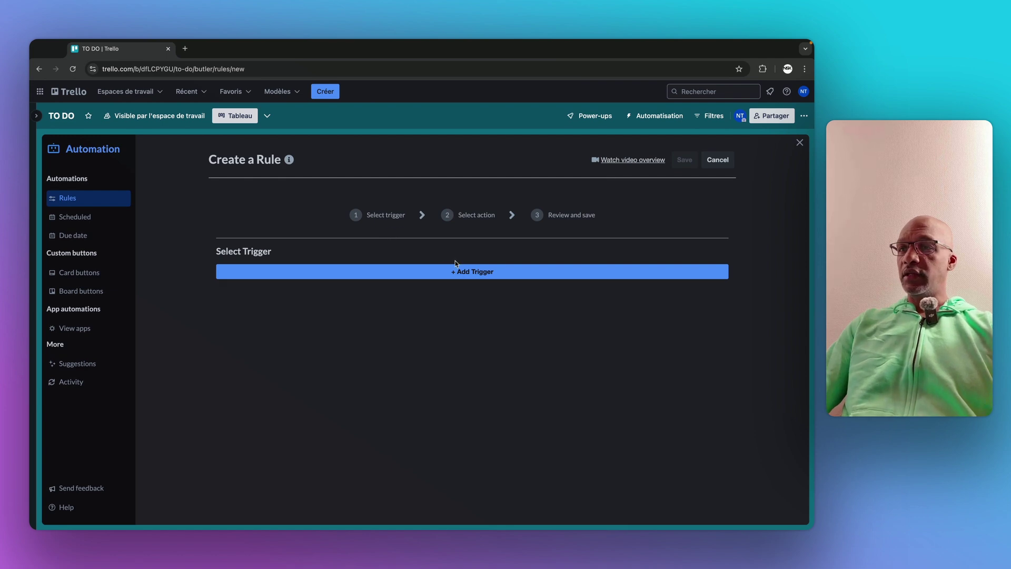
left_click(456, 270)
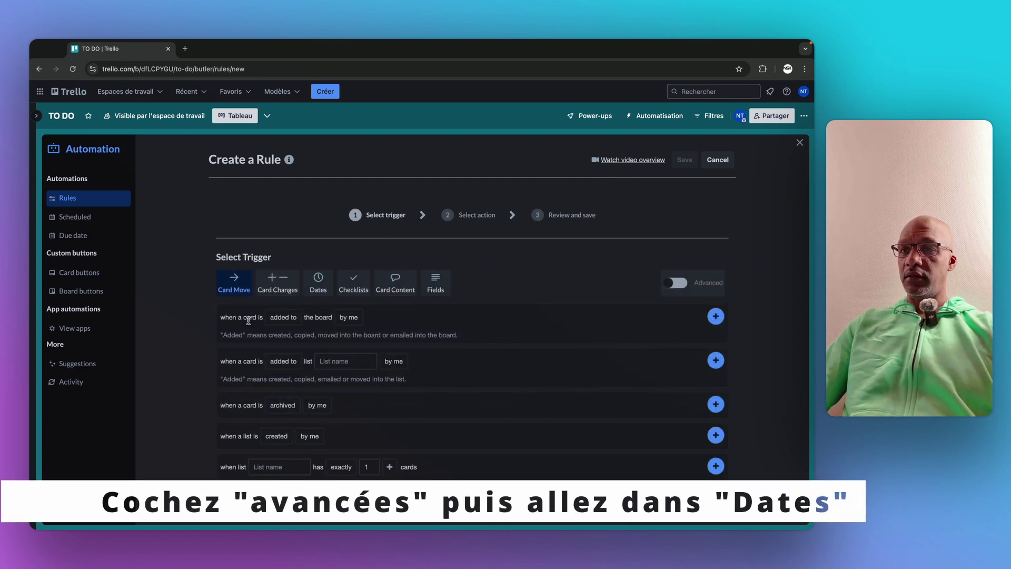
Enable advanced triggers and restrict the trigger for a due date marked as complete to cards with the blue label
left_click(675, 283)
left_click(318, 283)
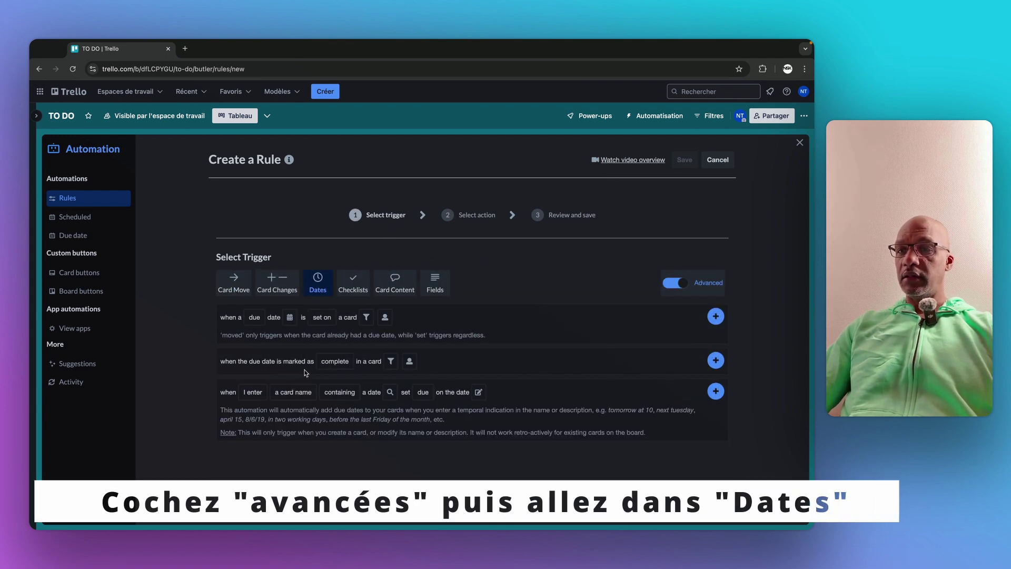
left_click(390, 362)
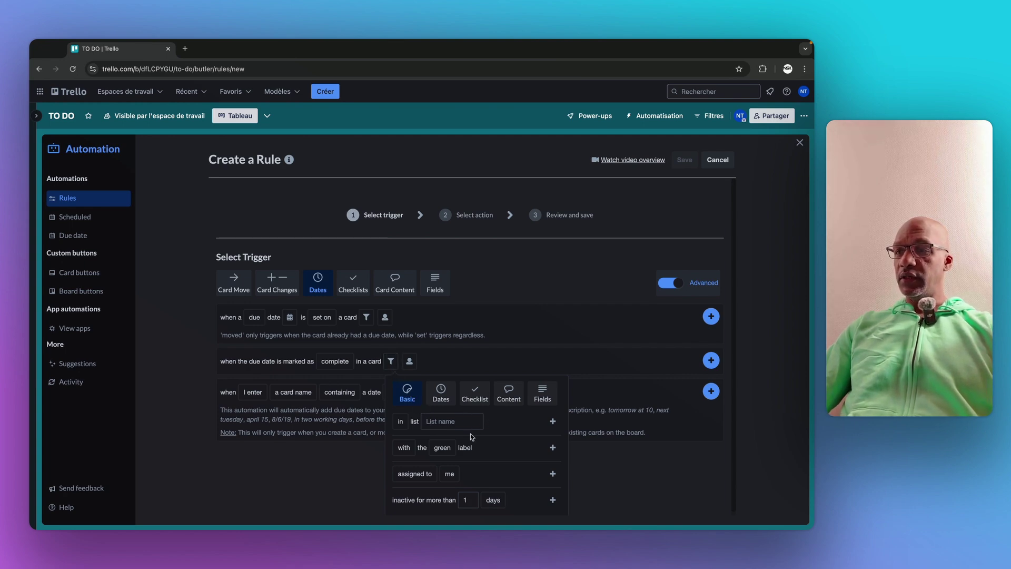
left_click(442, 447)
left_click(442, 447)
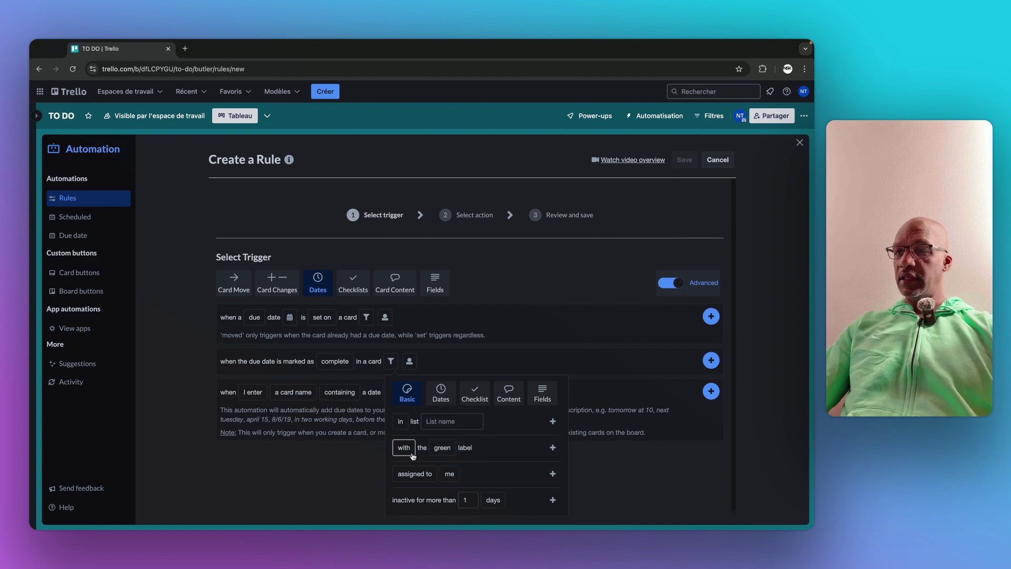
left_click(404, 448)
left_click(443, 449)
left_click(445, 449)
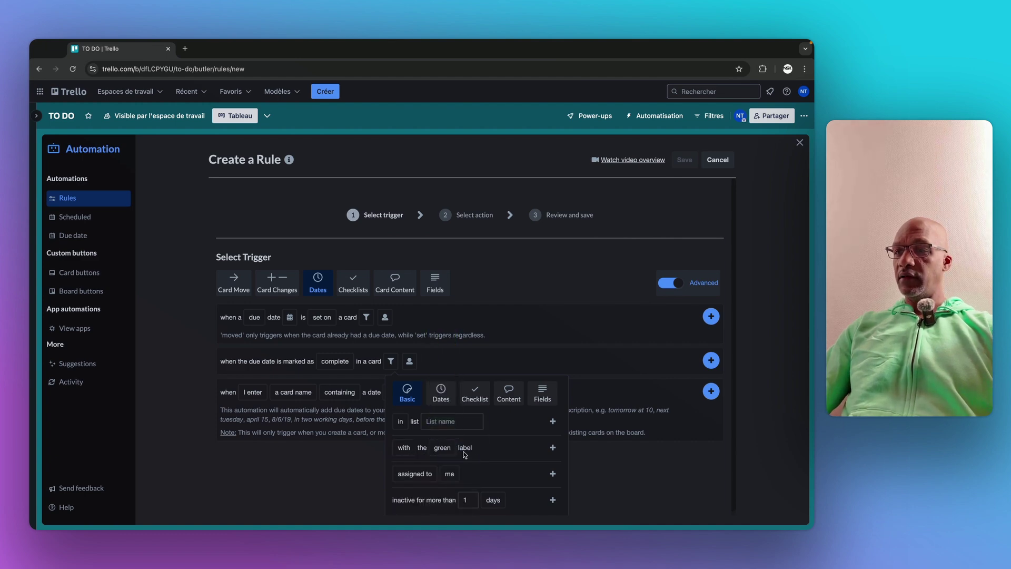
left_click(447, 450)
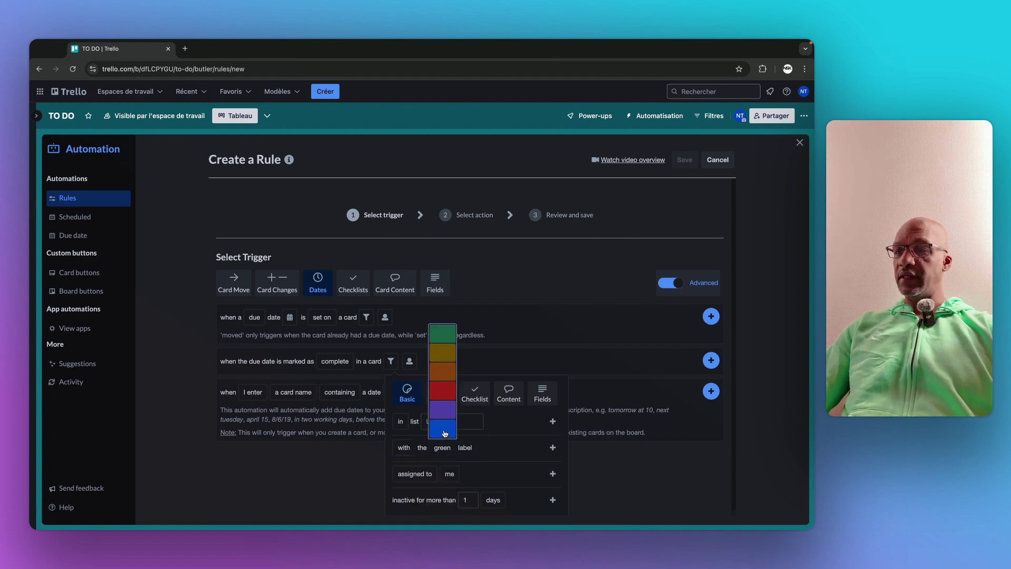
left_click(445, 432)
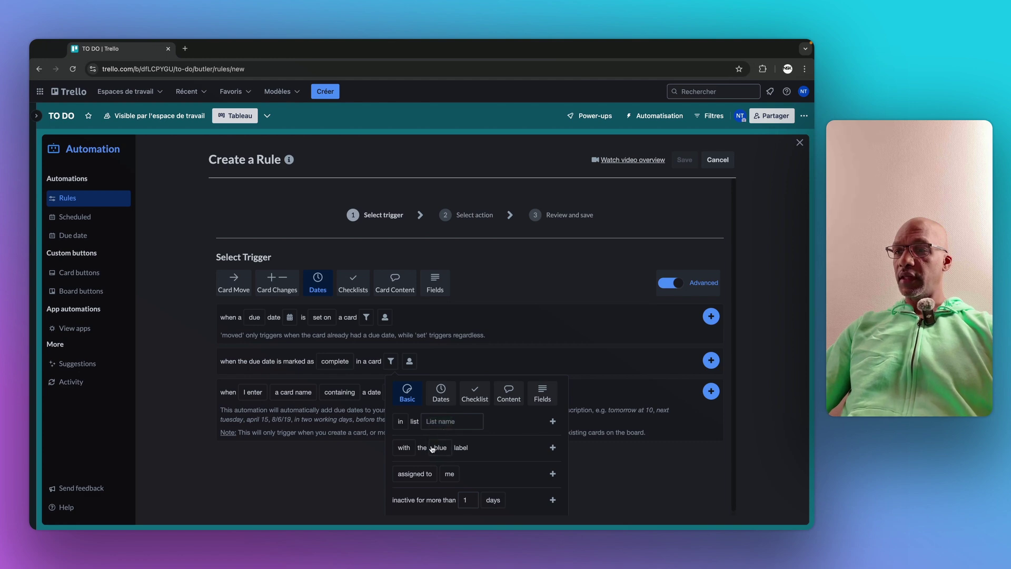
left_click(552, 447)
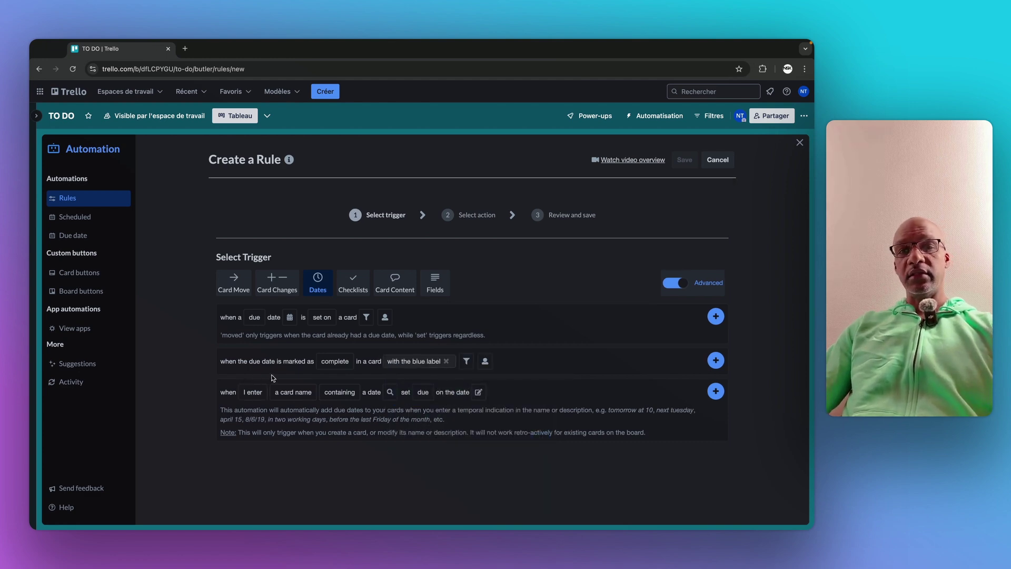
Keep the due date status as complete and add the blue-label trigger to the rule
left_click(341, 365)
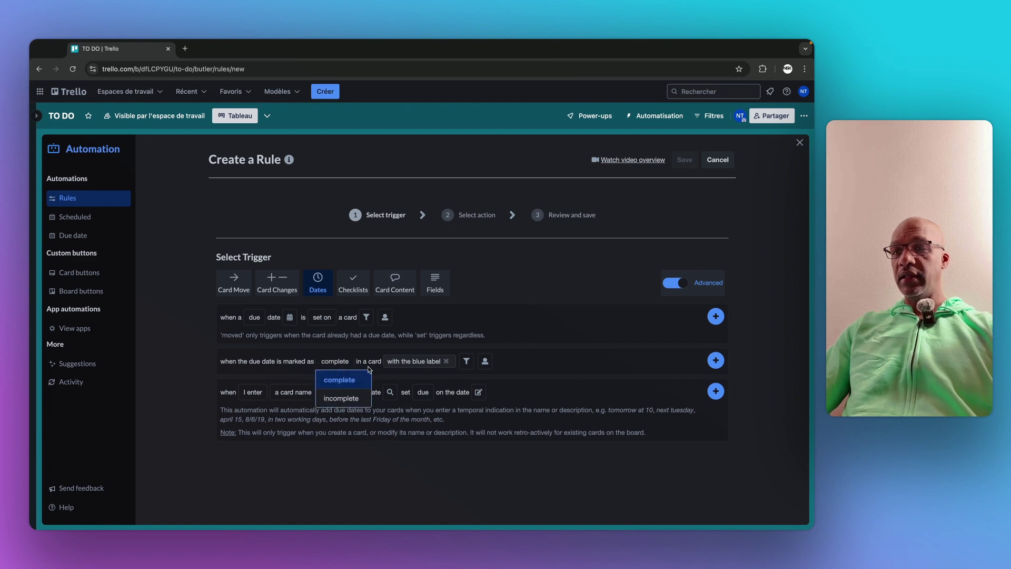
left_click(342, 379)
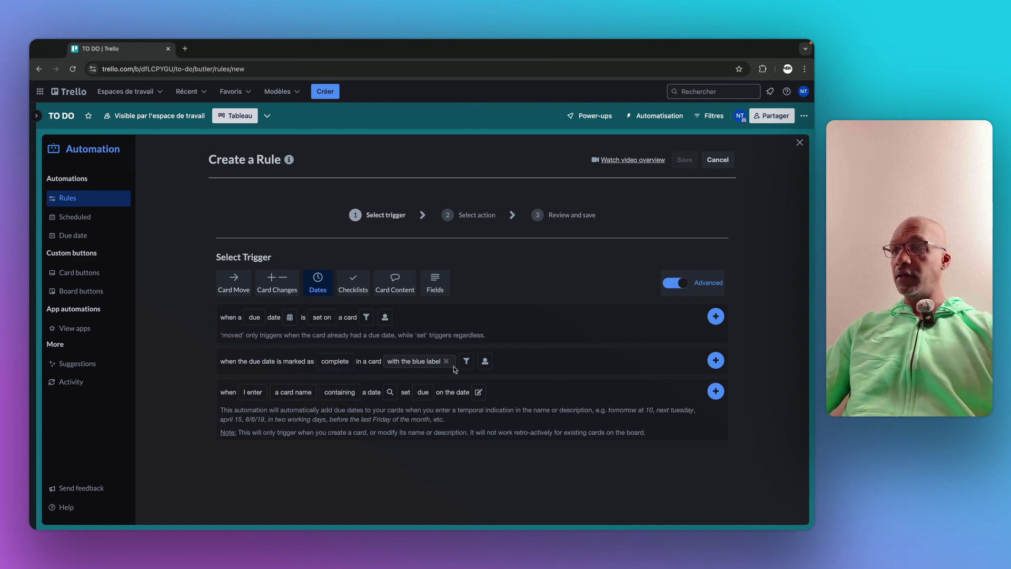
left_click(716, 360)
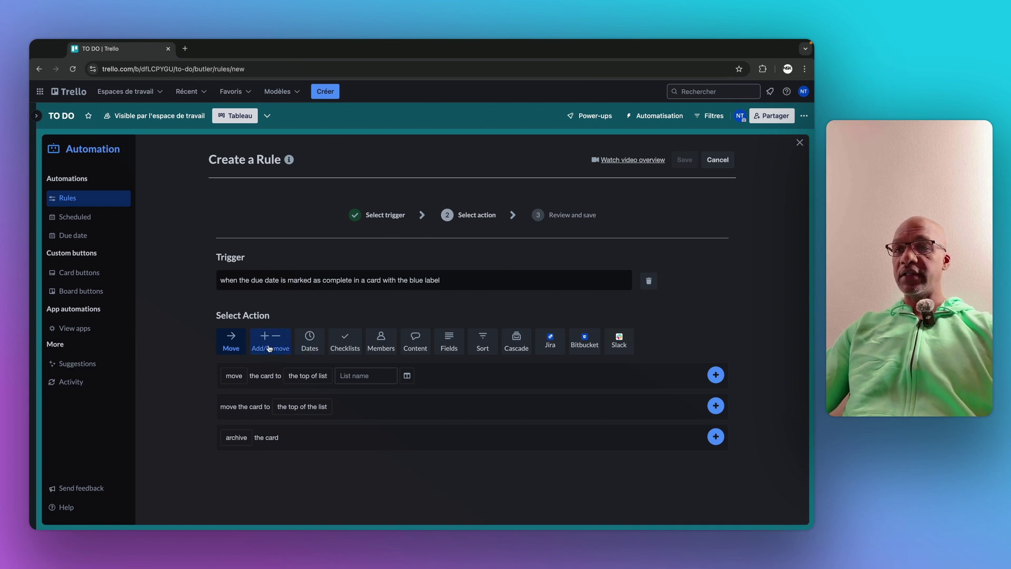
Add an action moving the card to the top of list PERSO and save the rule
left_click(287, 378)
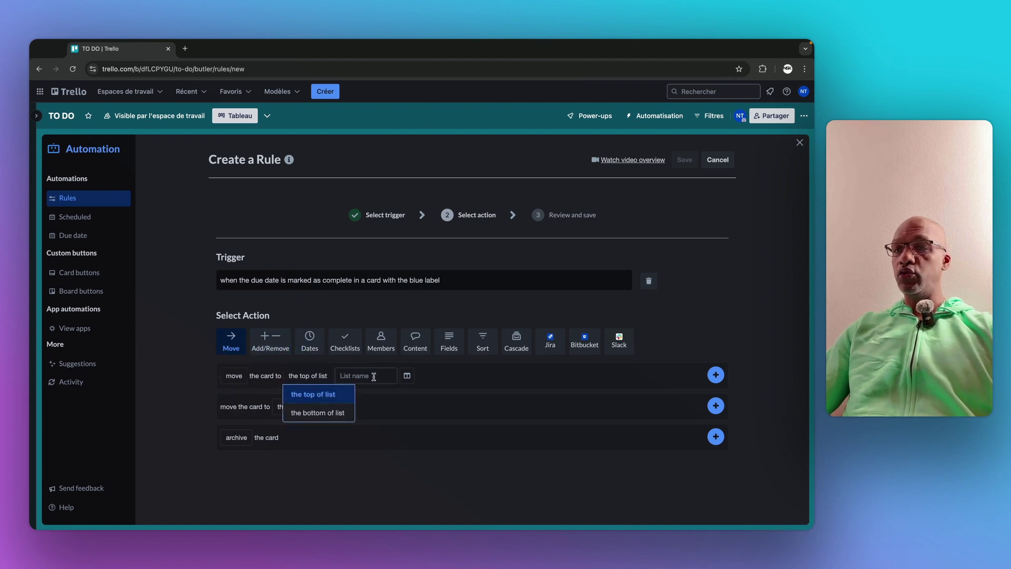
left_click(305, 390)
left_click(374, 377)
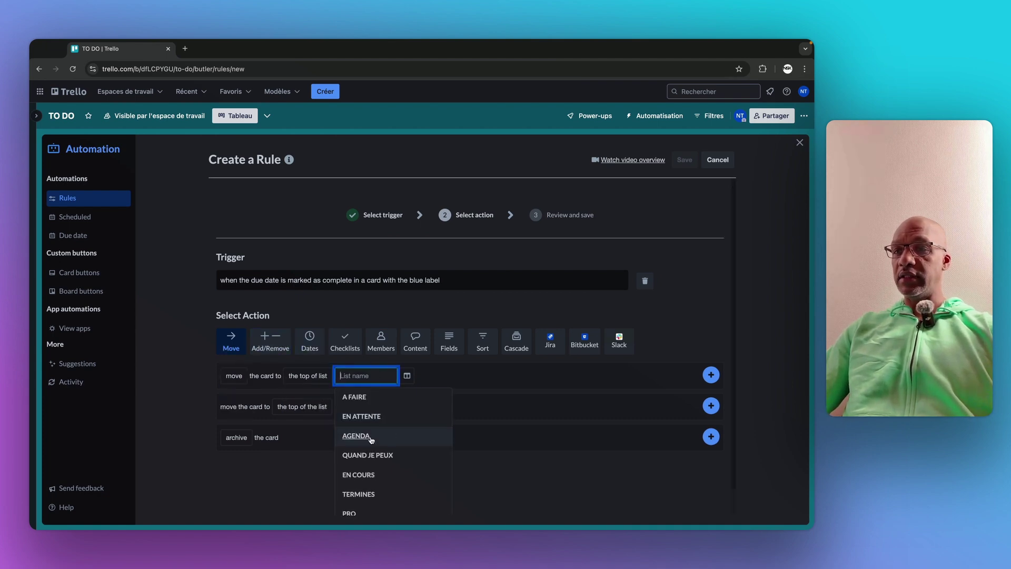
scroll(403, 421, "down", 1)
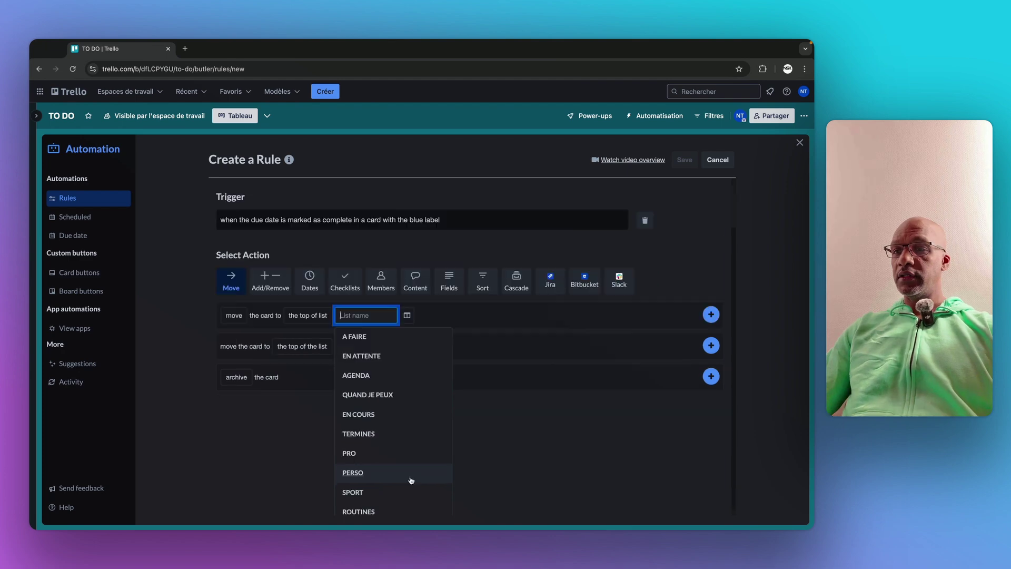
left_click(361, 473)
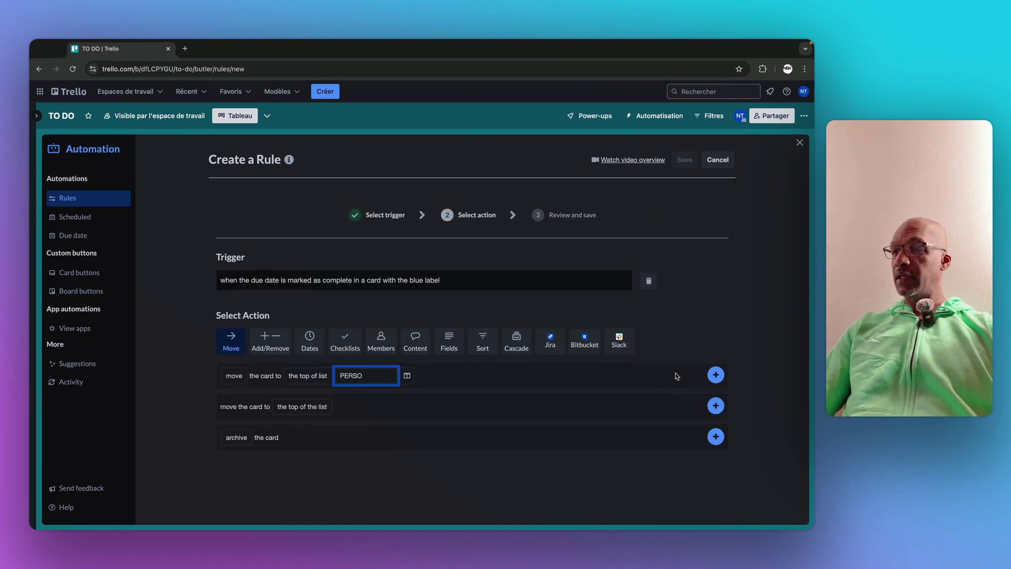
left_click(716, 375)
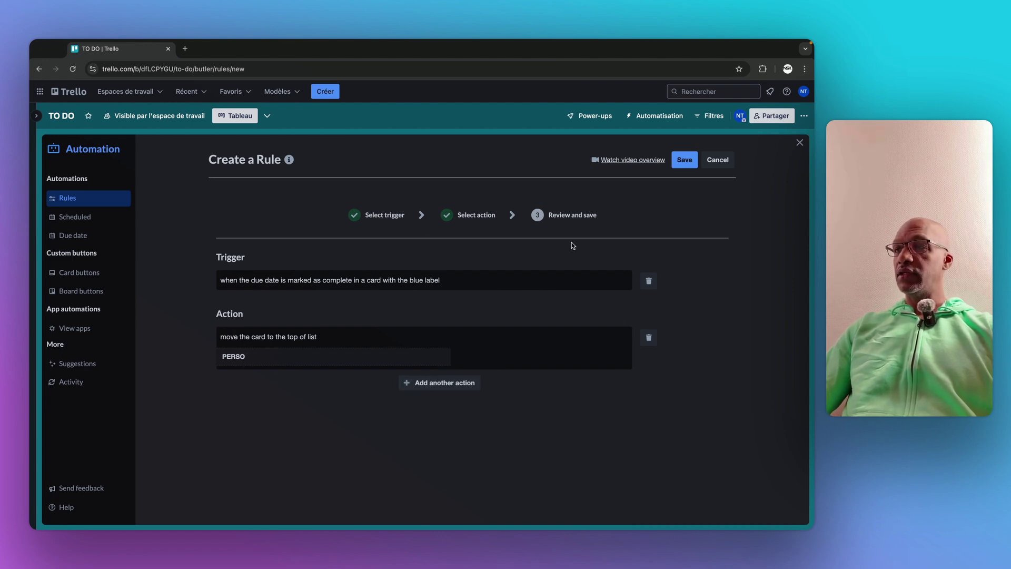
left_click(678, 165)
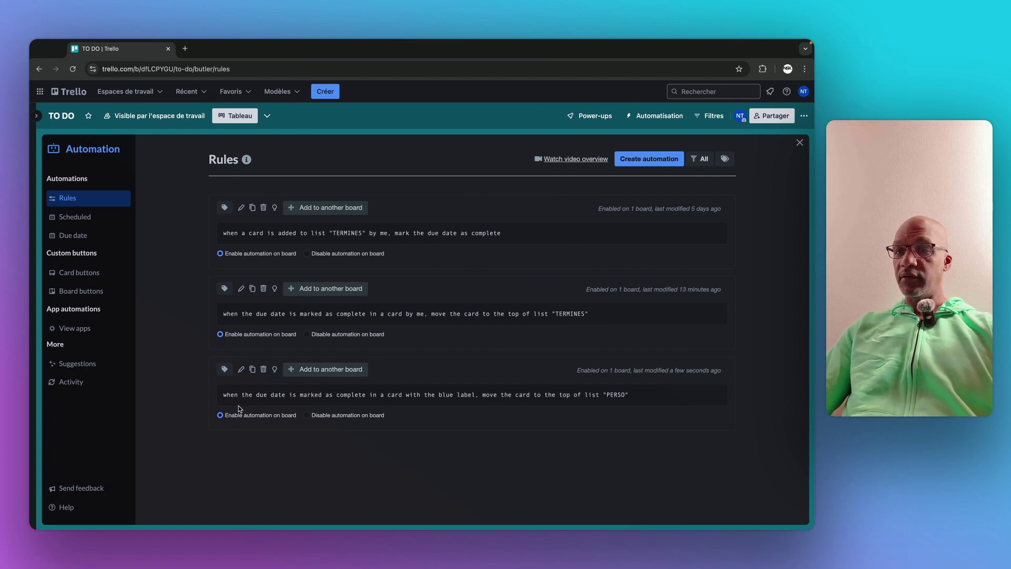
Duplicate the blue-label rule and set the copy's destination list to PRO
left_click(253, 369)
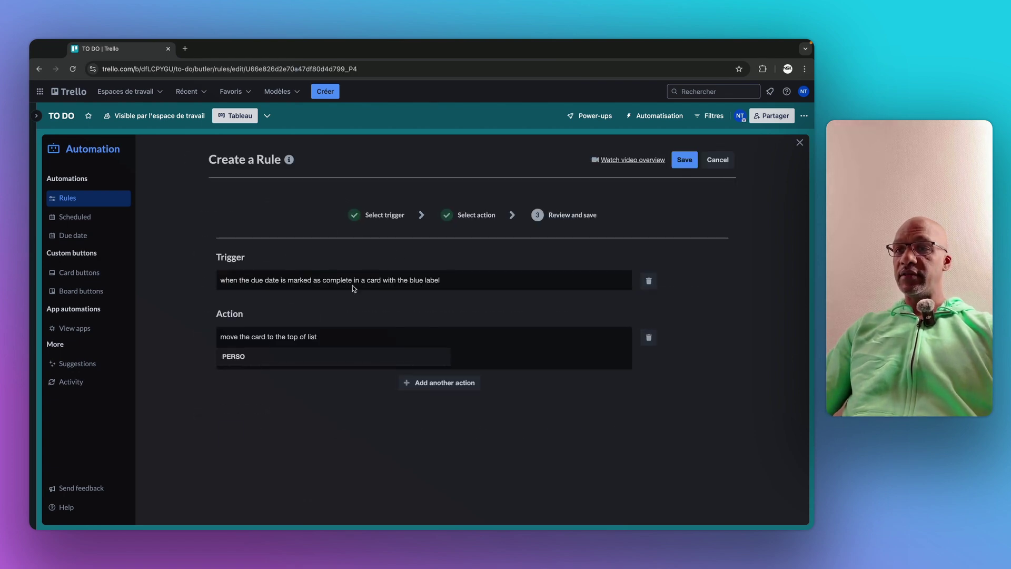
left_click(285, 360)
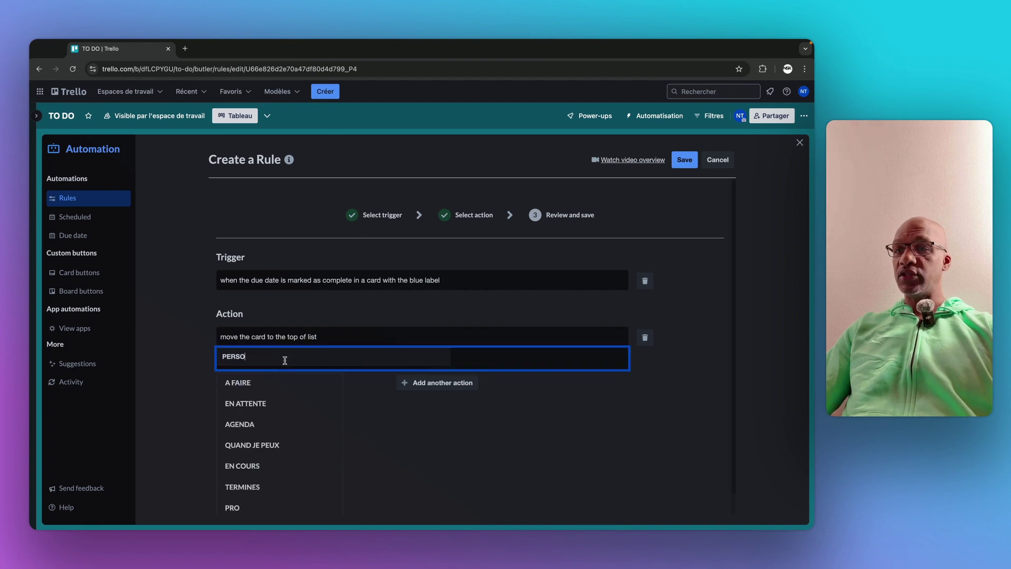
left_click(456, 282)
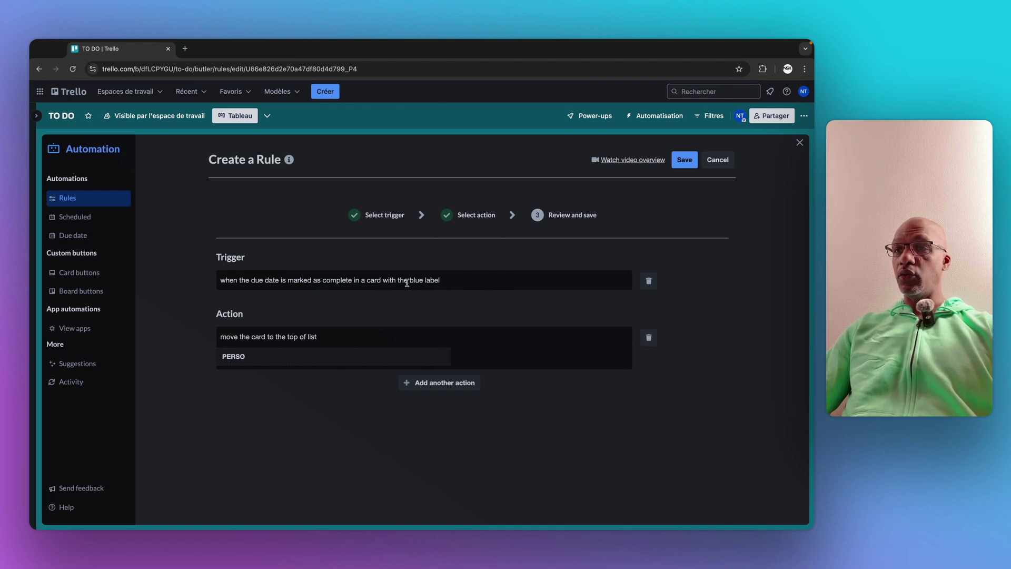
left_click(264, 361)
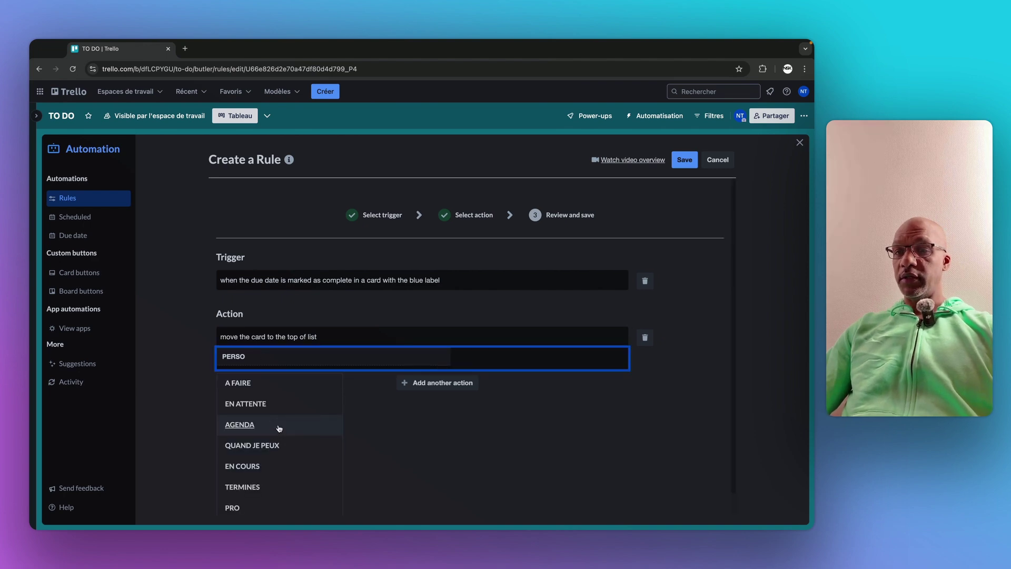
scroll(279, 427, "down", 3)
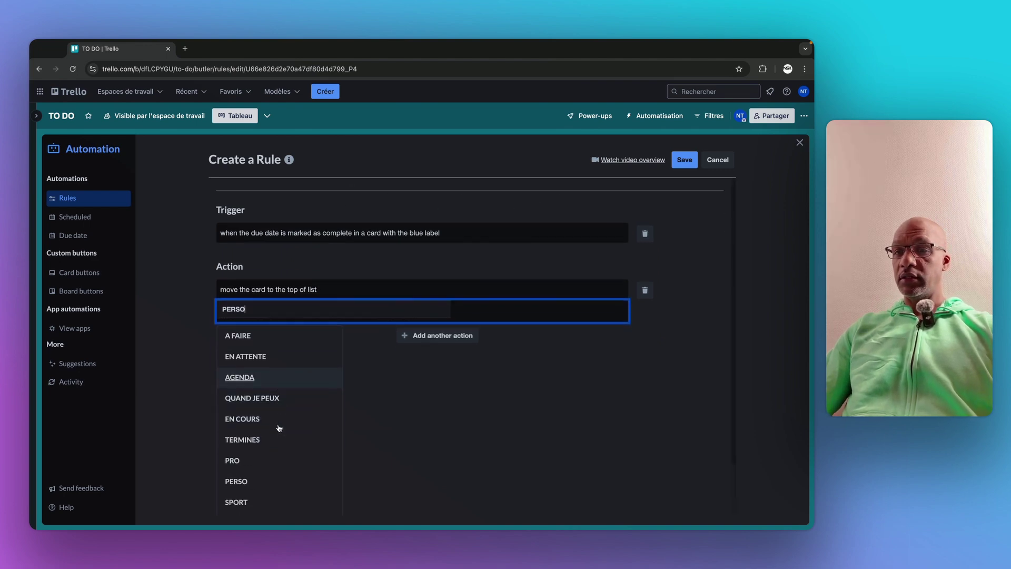
left_click(233, 442)
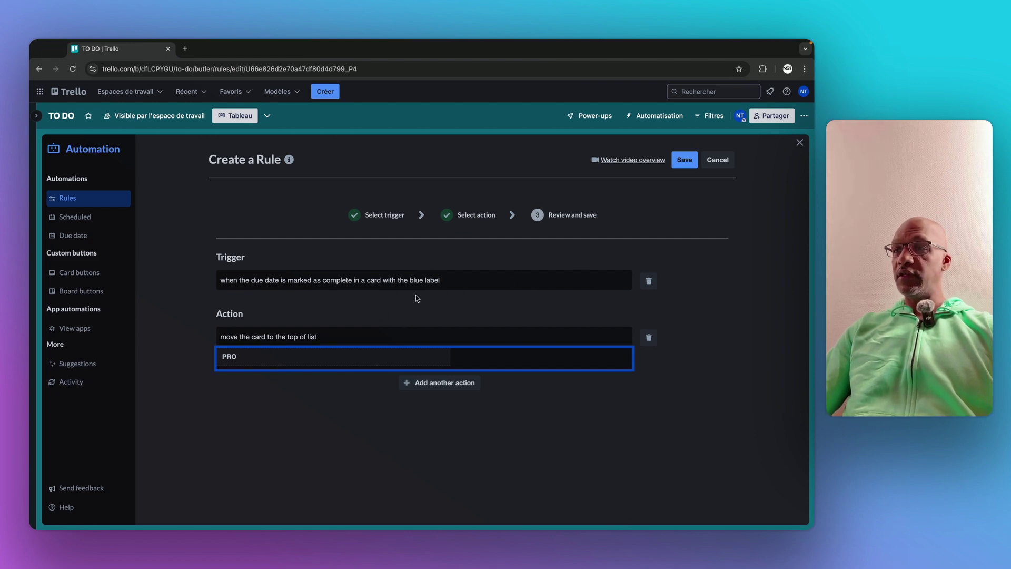
Remove the blue-label trigger from the copied rule and start adding a replacement trigger
left_click(648, 282)
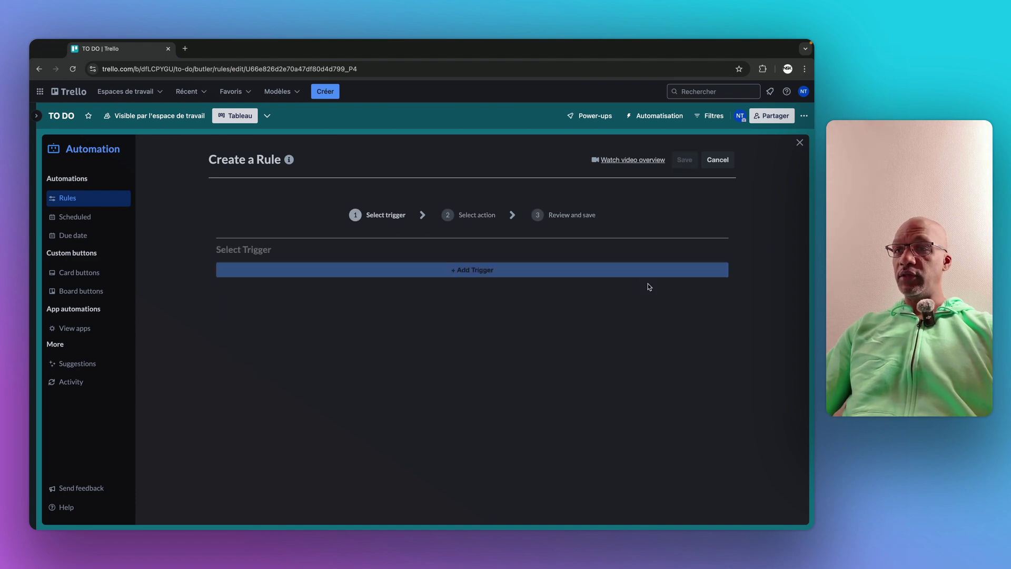
left_click(464, 277)
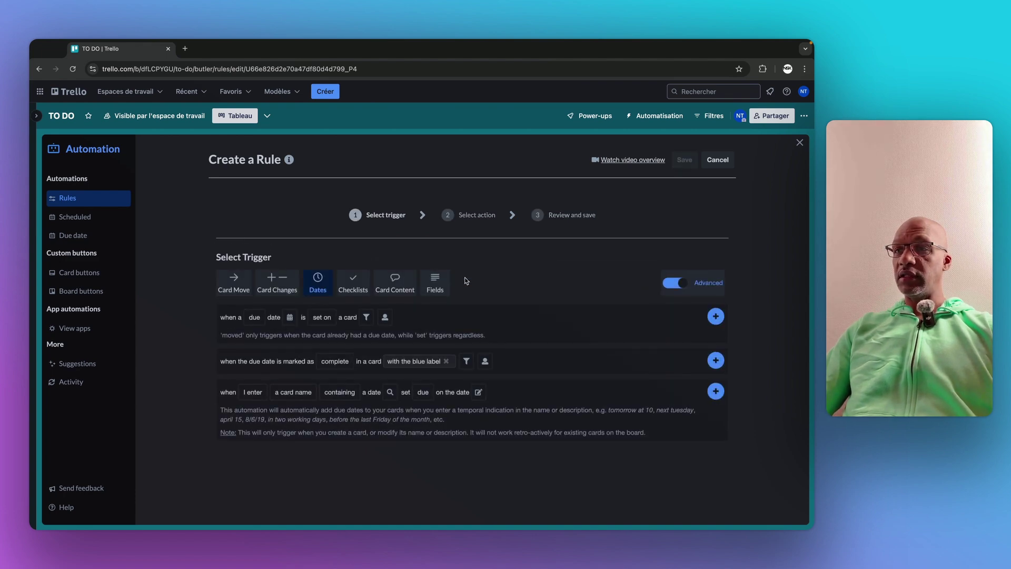
left_click(320, 317)
left_click(200, 398)
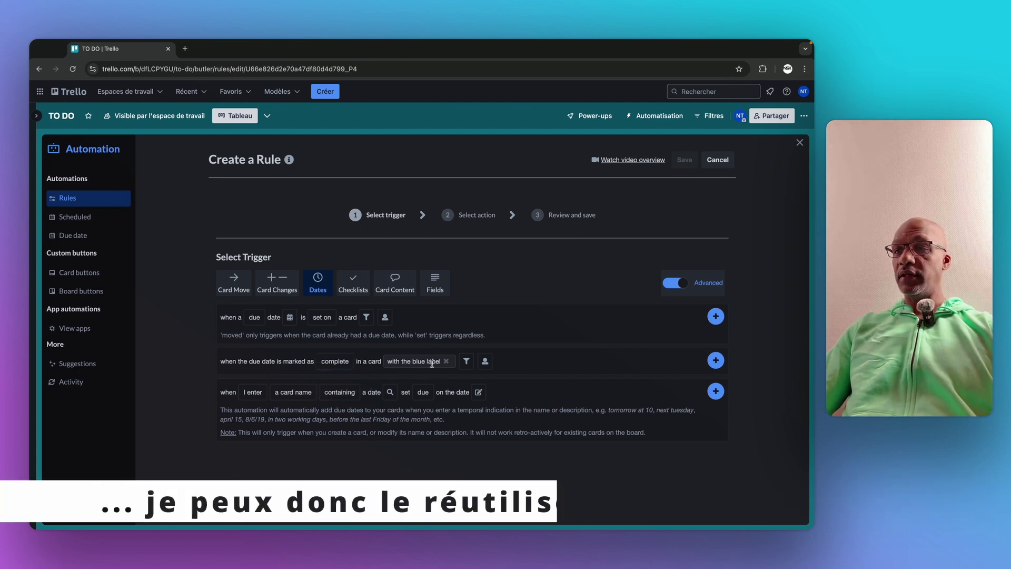
Replace the blue label filter with red on the completed due date trigger, add the trigger, and save the copied rule
left_click(467, 362)
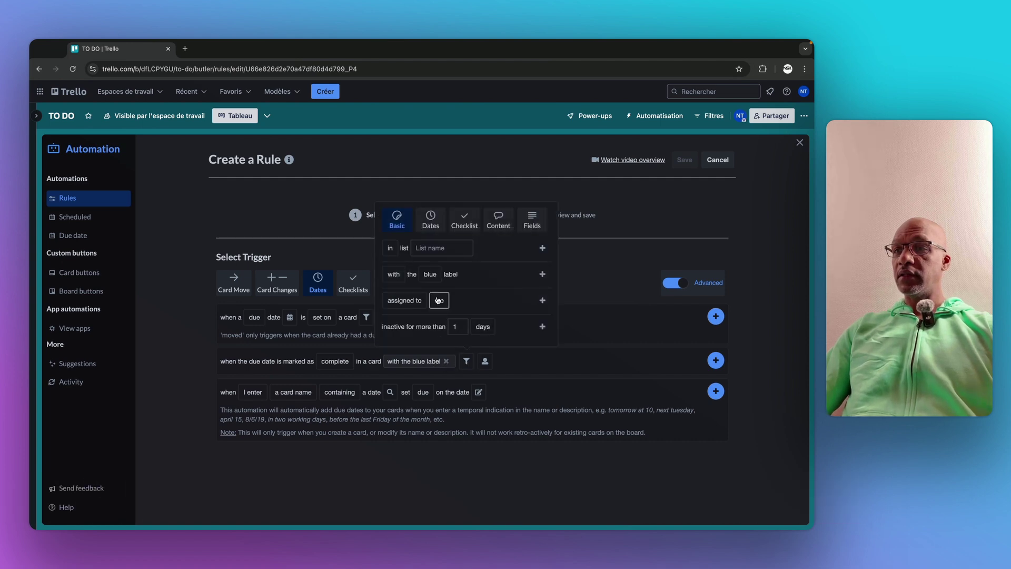
left_click(430, 275)
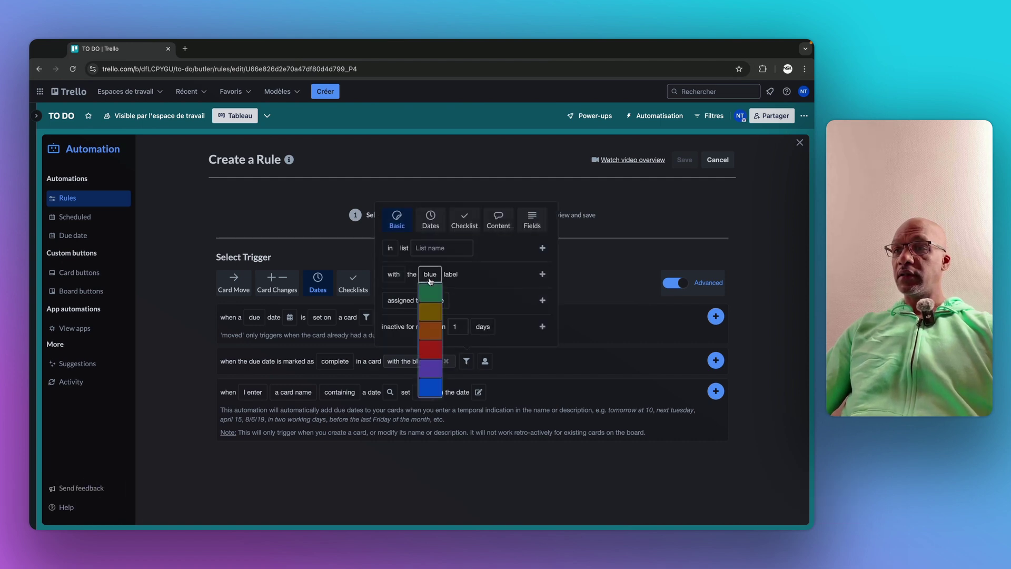
left_click(430, 351)
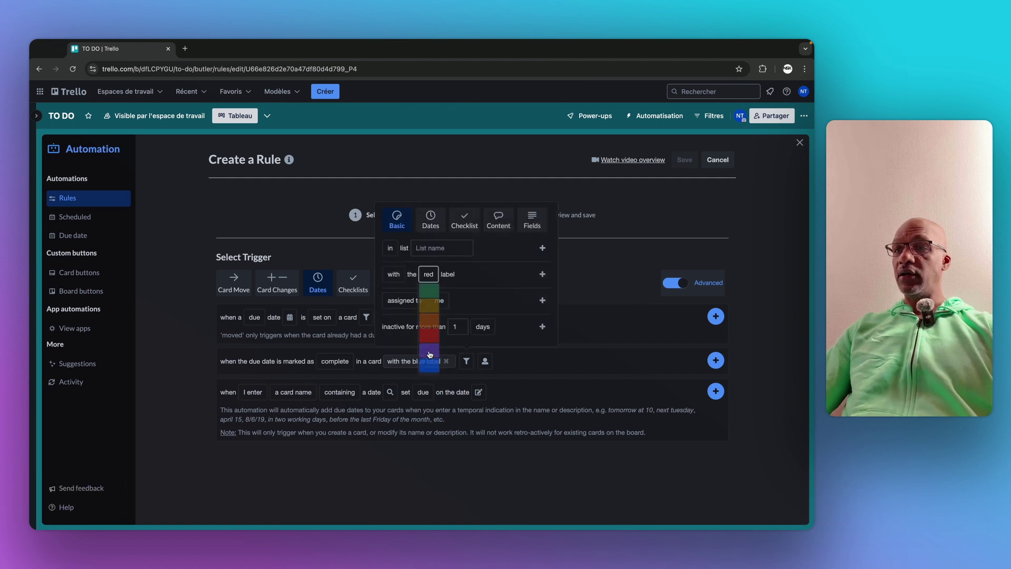
left_click(542, 274)
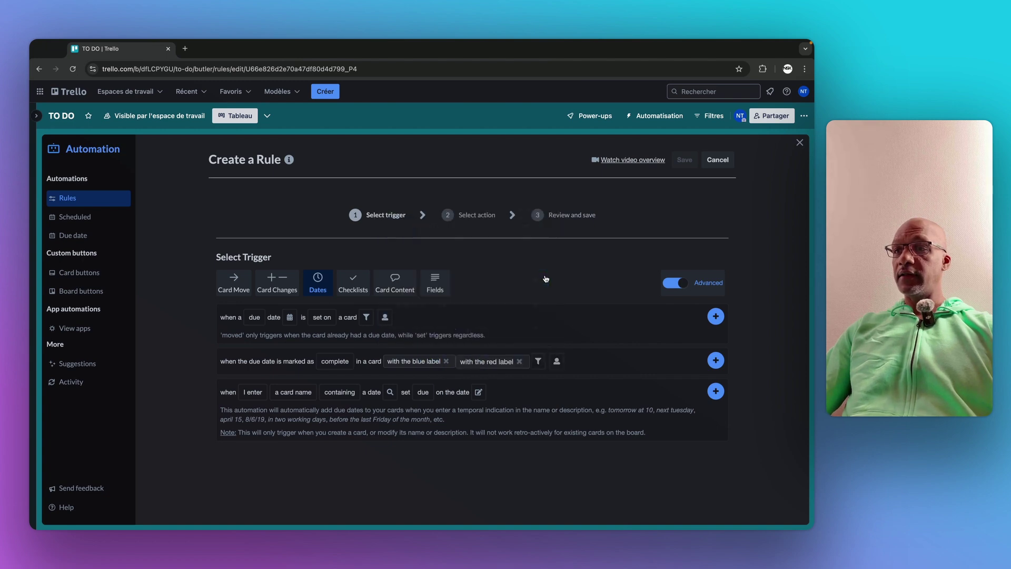
left_click(445, 361)
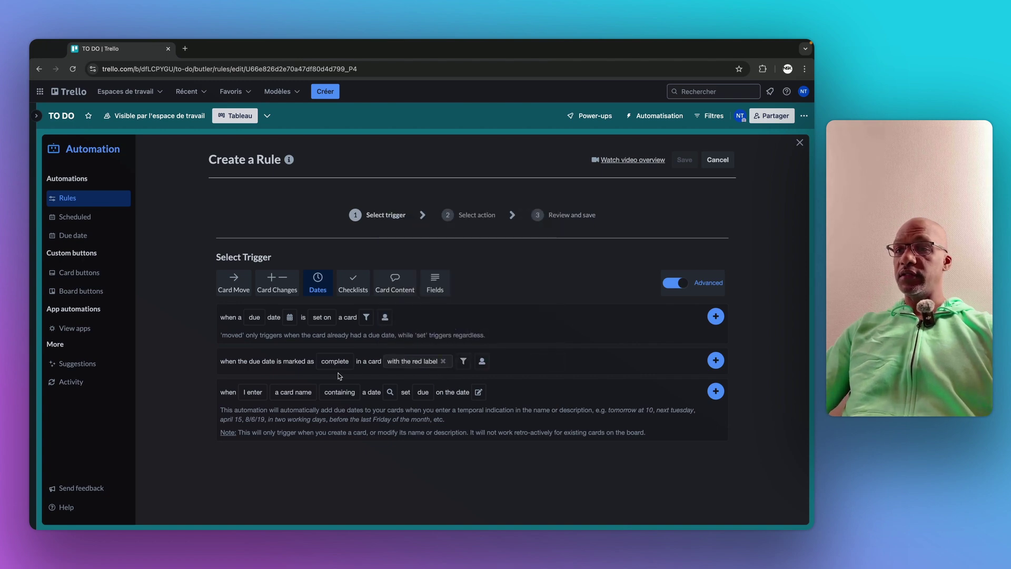
left_click(717, 361)
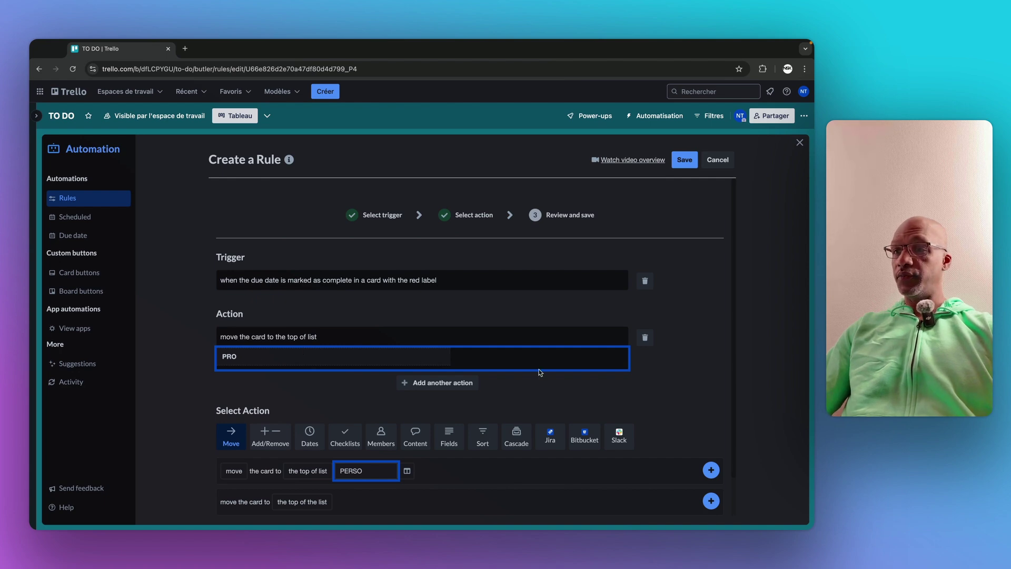
left_click(684, 160)
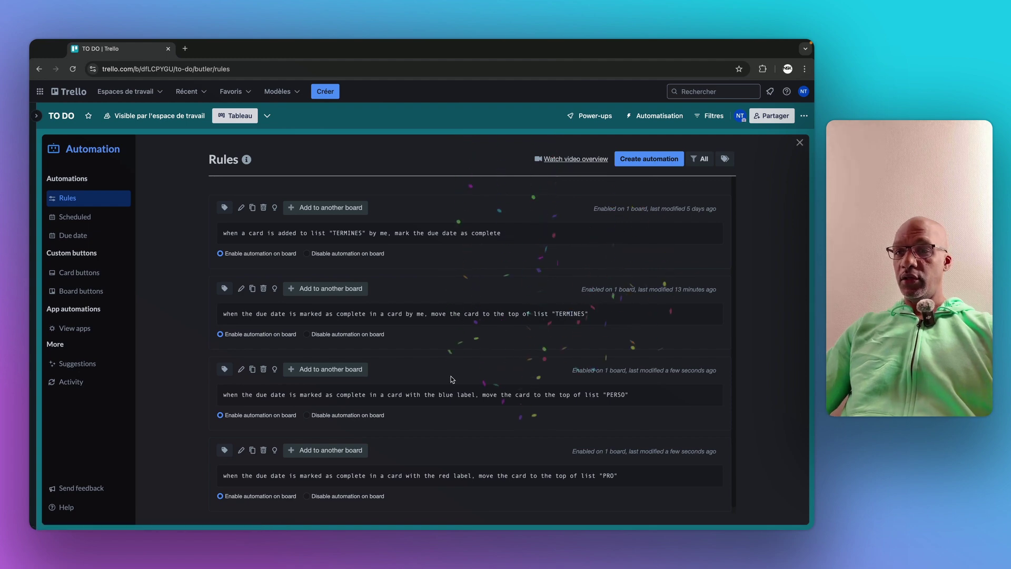
Return to the board and mark the AGENDA cards "Acheter livre à Toulouse" and "finir la formation gestion taches" as complete
left_click(799, 141)
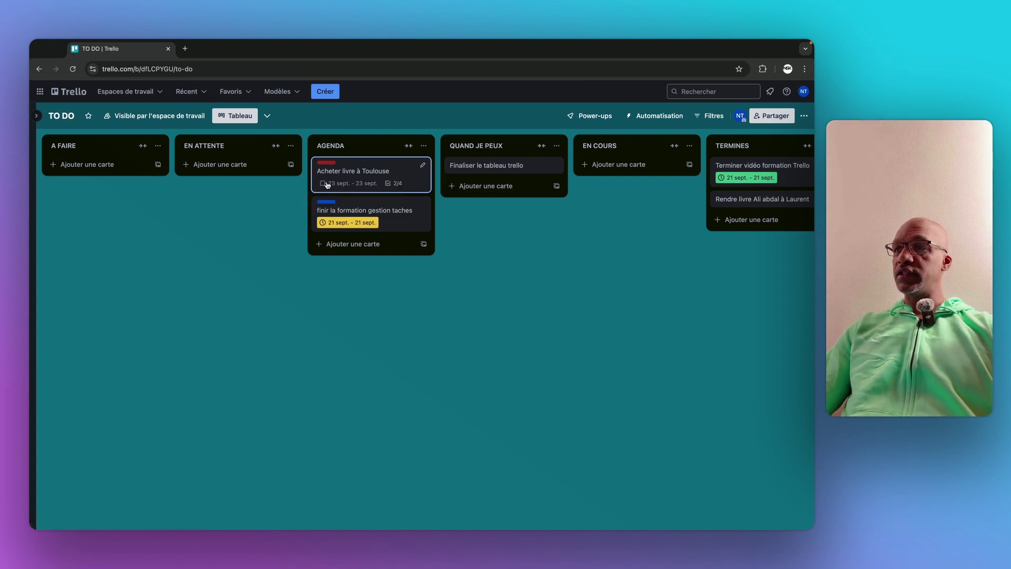
scroll(397, 254, "right", 5)
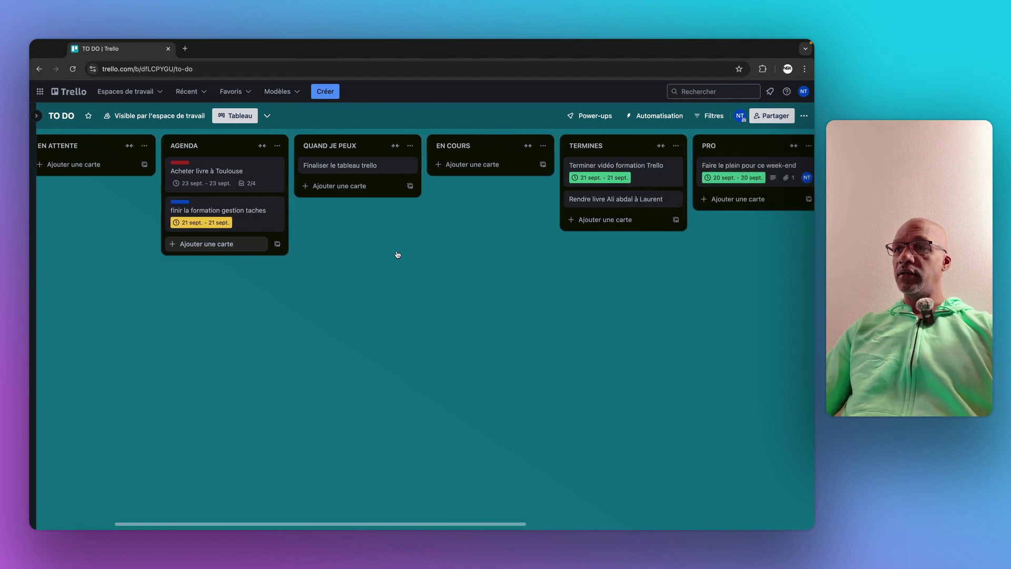
scroll(397, 254, "right", 3)
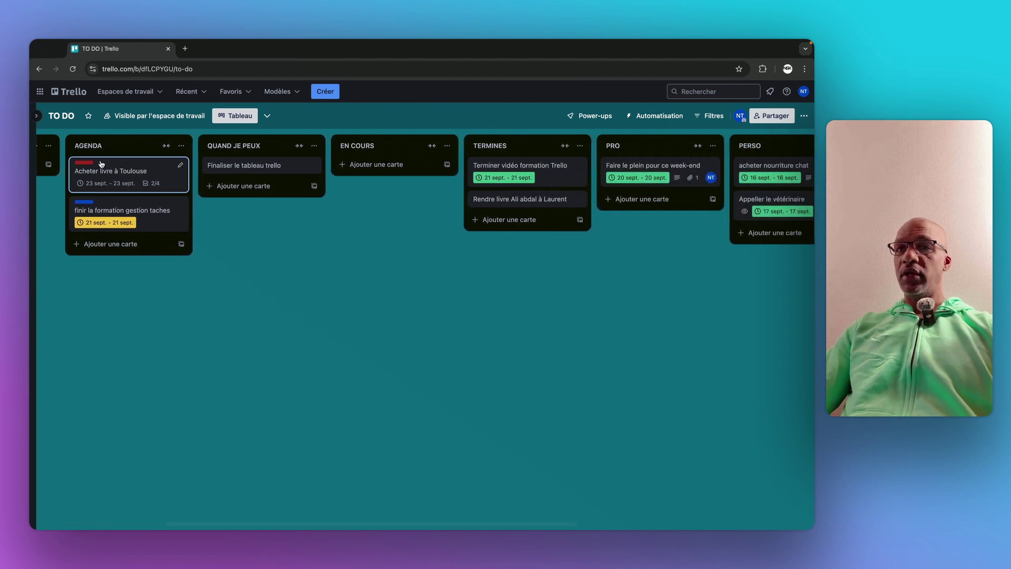
left_click(81, 183)
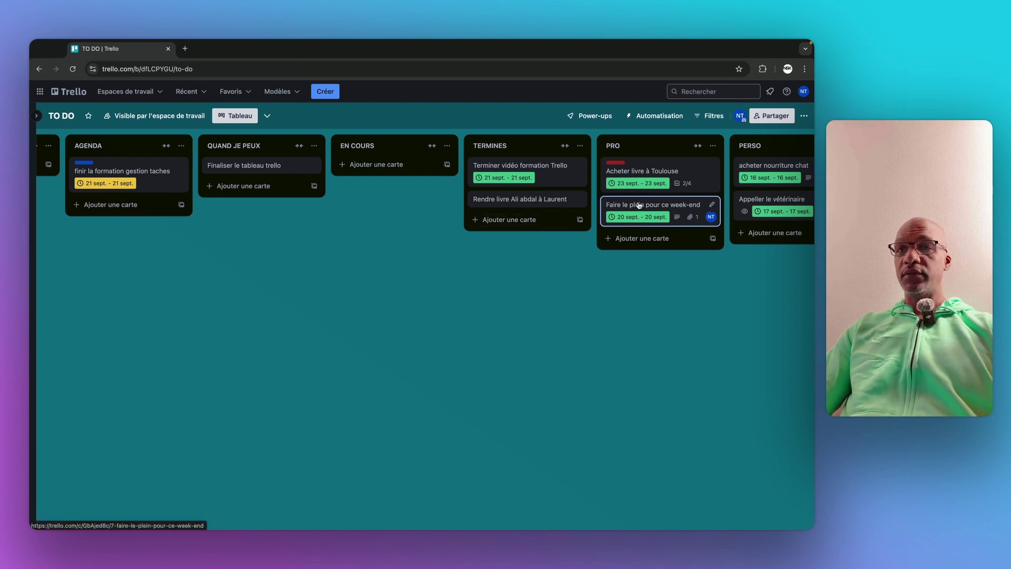
left_click(80, 184)
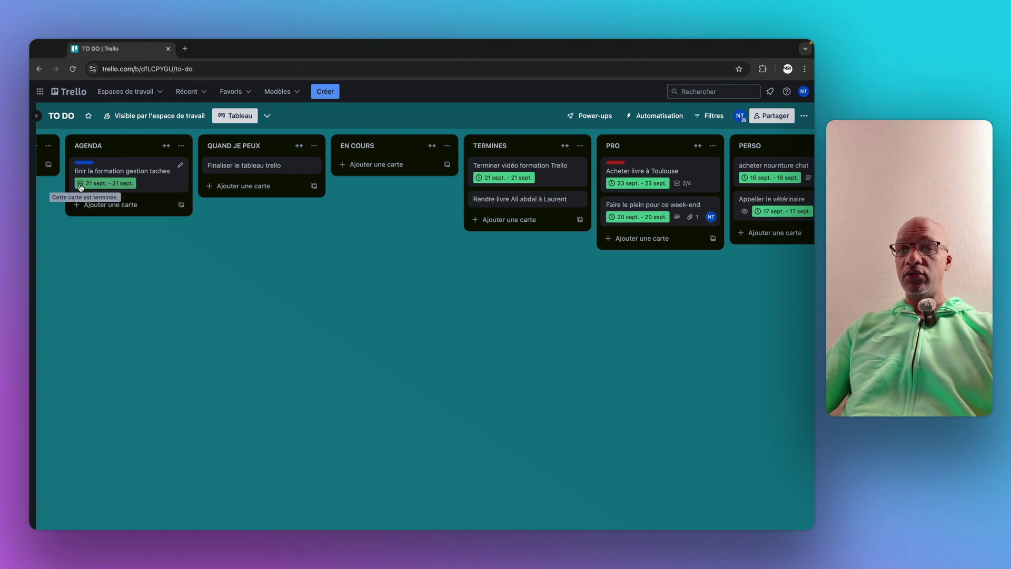